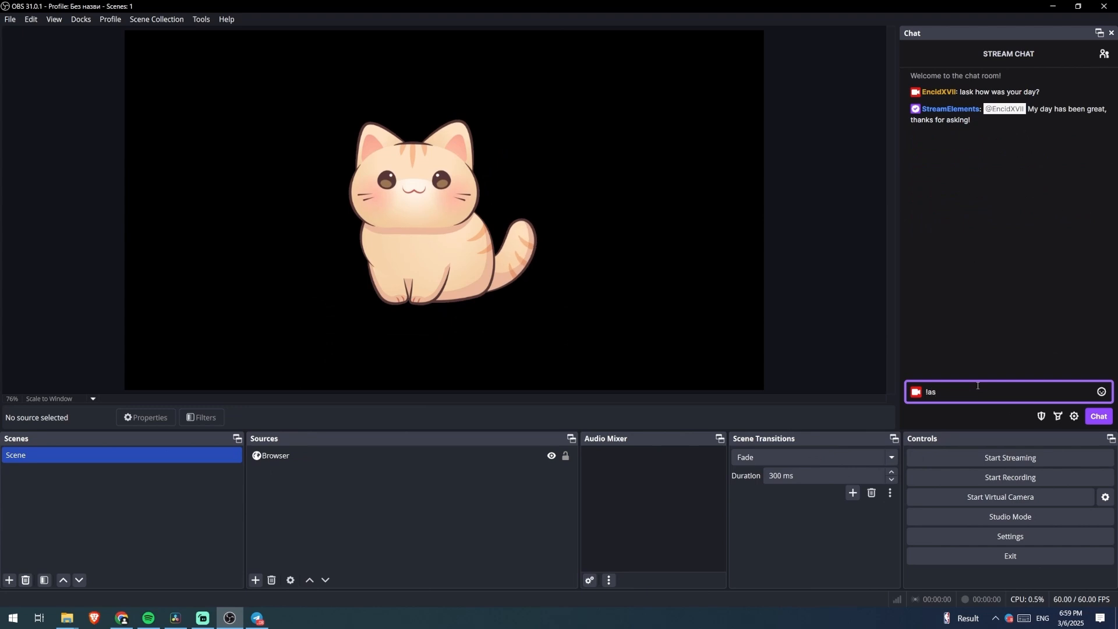
- From the OBS chat, ask the companion how its day was and which superpower it would choose
text(k how was your day?)
key(Return)
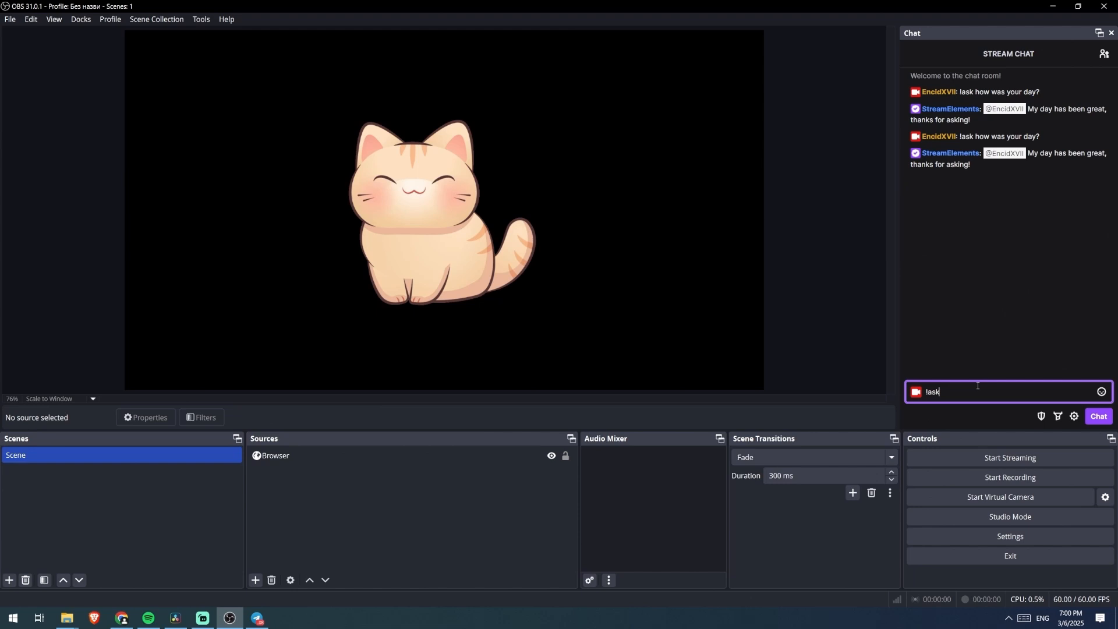
text(!ask if you could have any superpower, what would it be?)
key(Return)
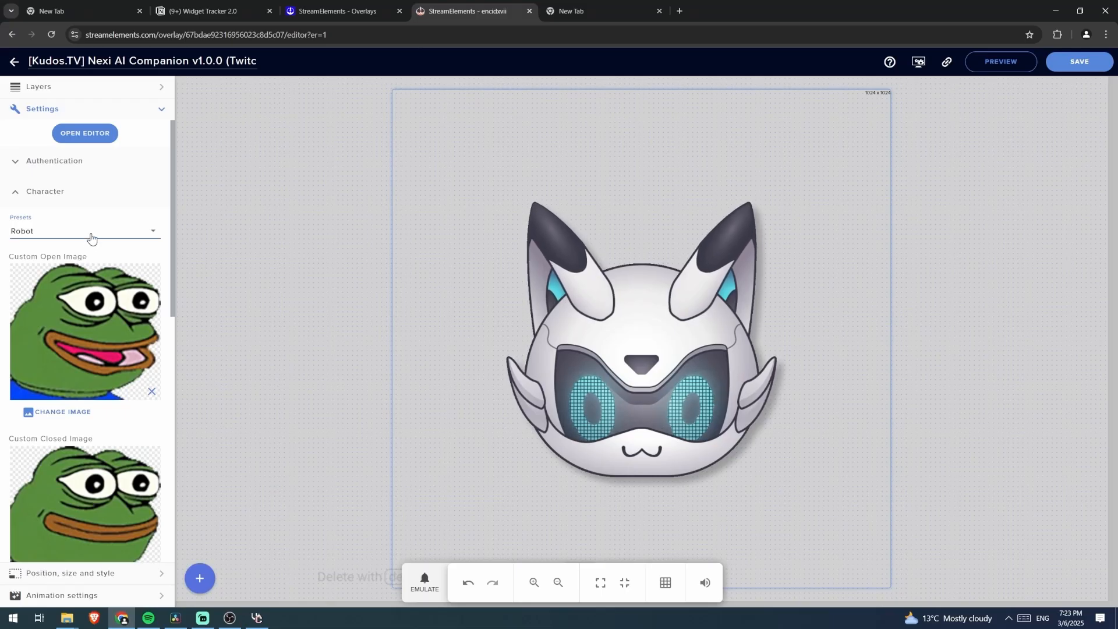
- Switch the character preset from Robot to Chibi (Girl) and expand the Textbox settings
click(91, 237)
click(86, 200)
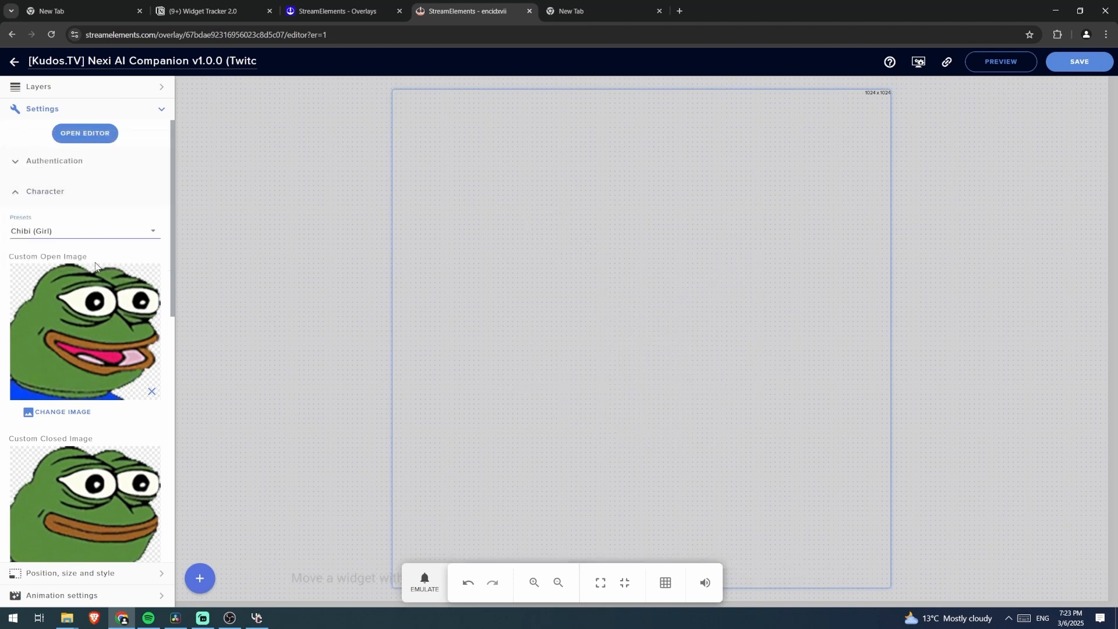
scroll(76, 284, down, 10)
click(24, 248)
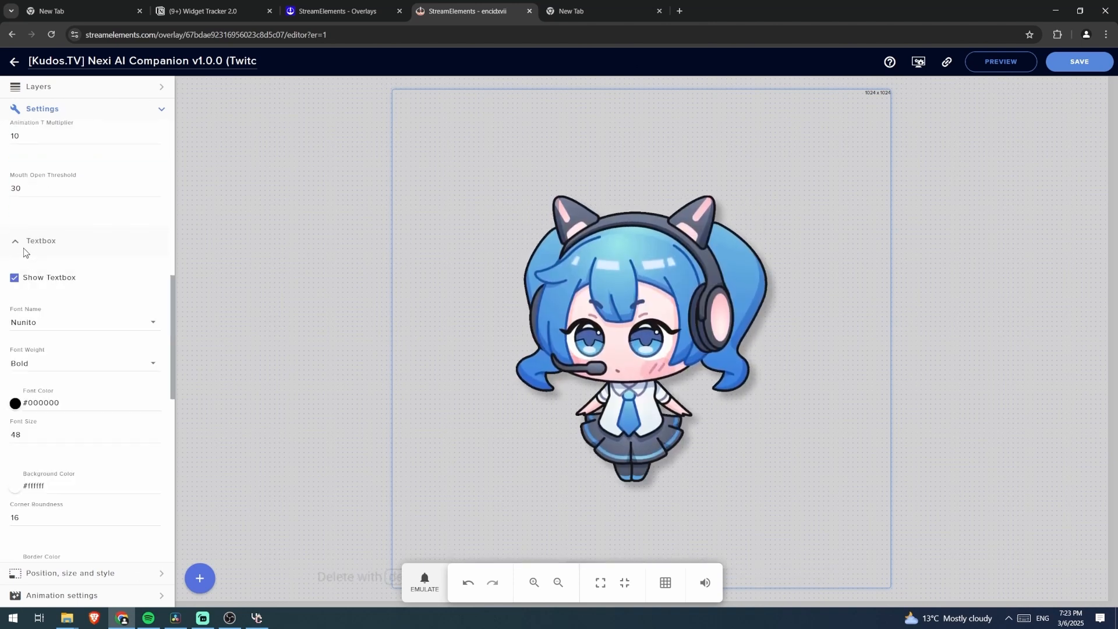
- Expand the AI - General, AI - History, Commands - Global and Commands - Say sections
scroll(30, 329, down, 10)
click(44, 332)
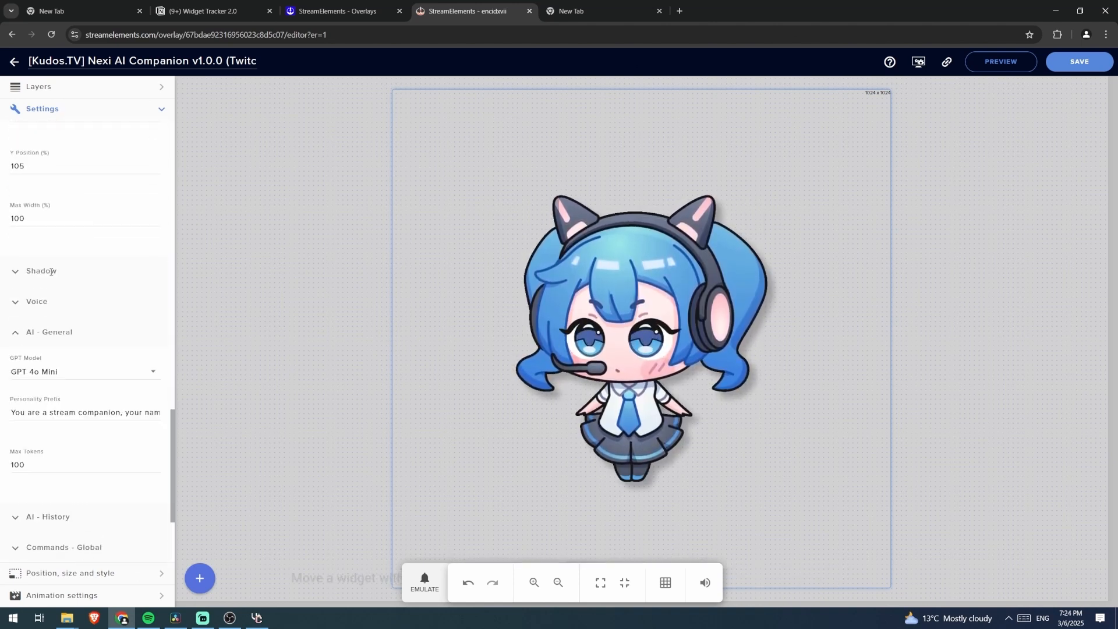
scroll(52, 272, down, 2)
click(16, 392)
scroll(51, 362, down, 3)
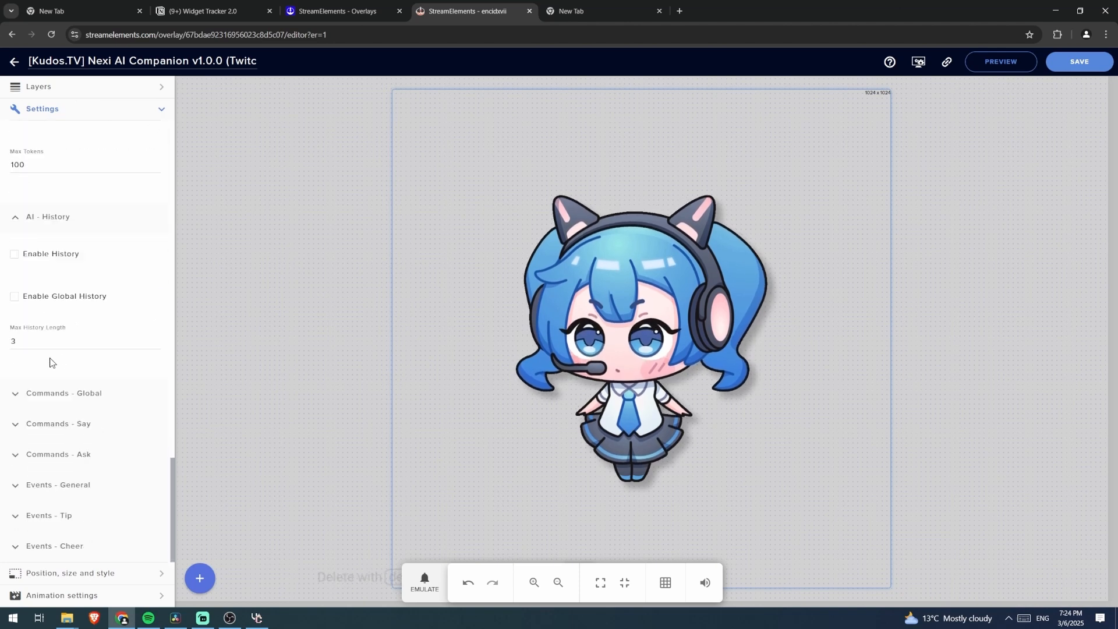
click(20, 393)
scroll(30, 367, down, 3)
click(17, 429)
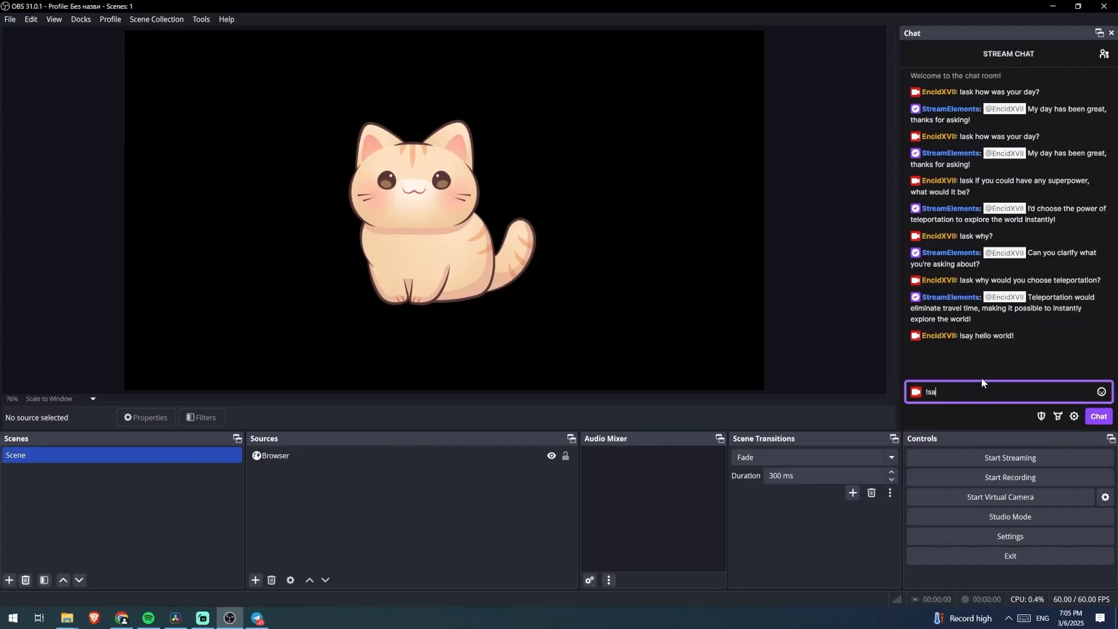
- Post the !say message 'i like Nexl!' to the stream chat in OBS, then switch to the browser
text(y )
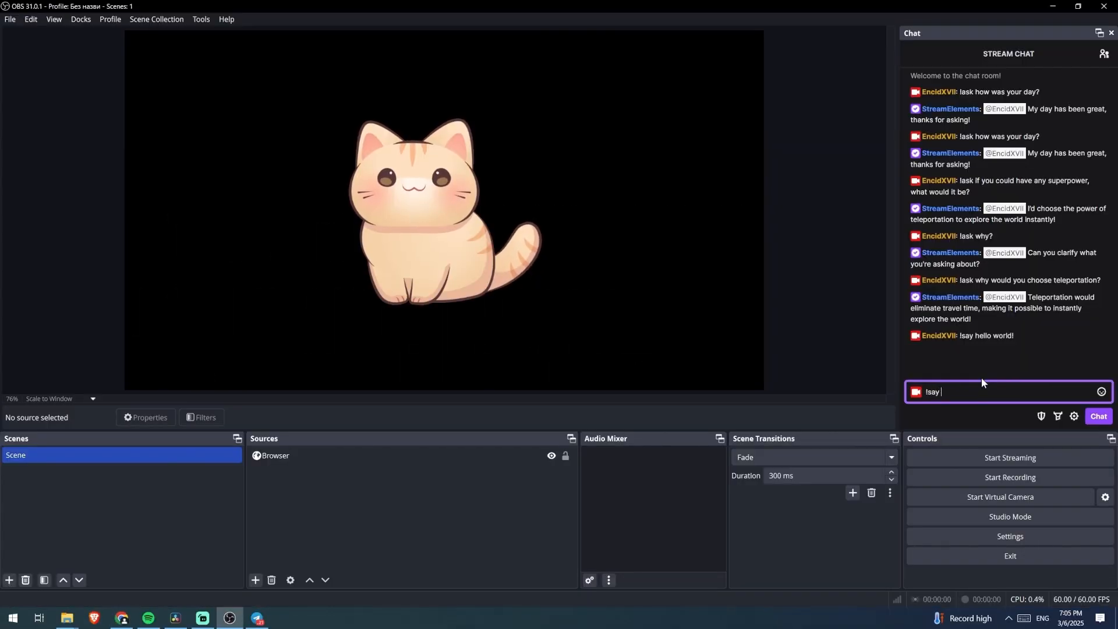
text(i like Nexl!)
key(Return)
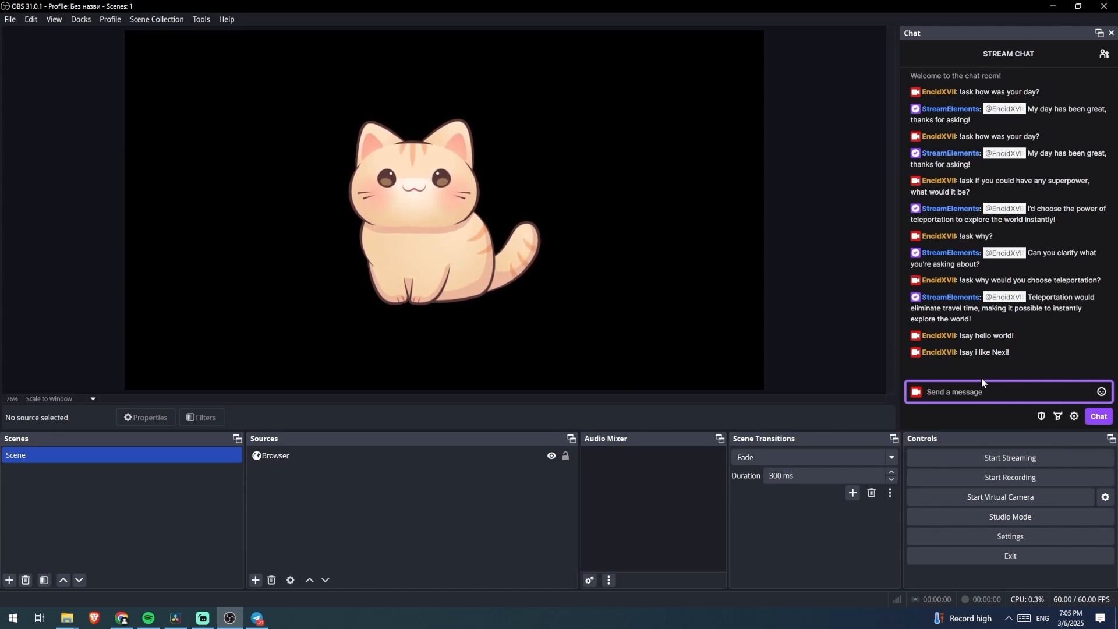
key(alt+Tab)
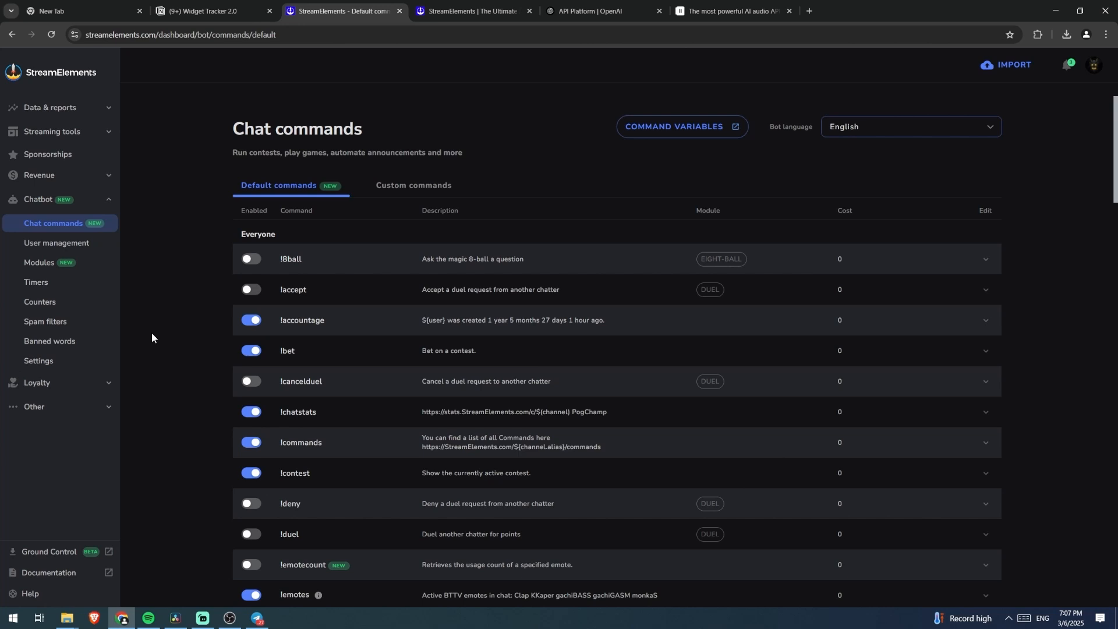
- Browse the chatbot's Bot Settings, User Management and Modules pages
click(99, 361)
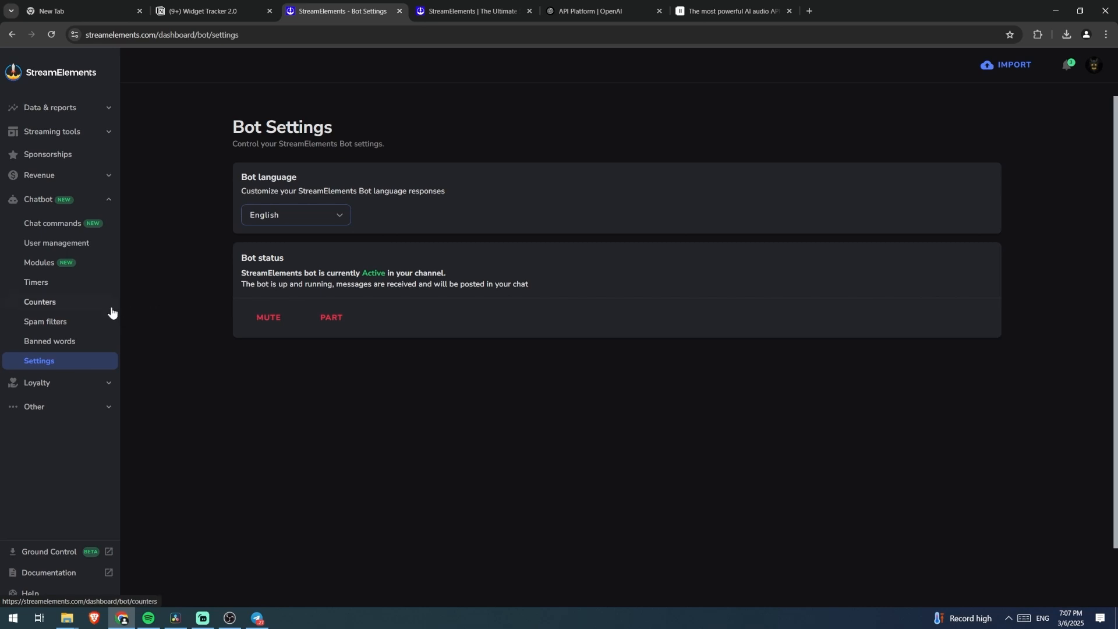
click(90, 248)
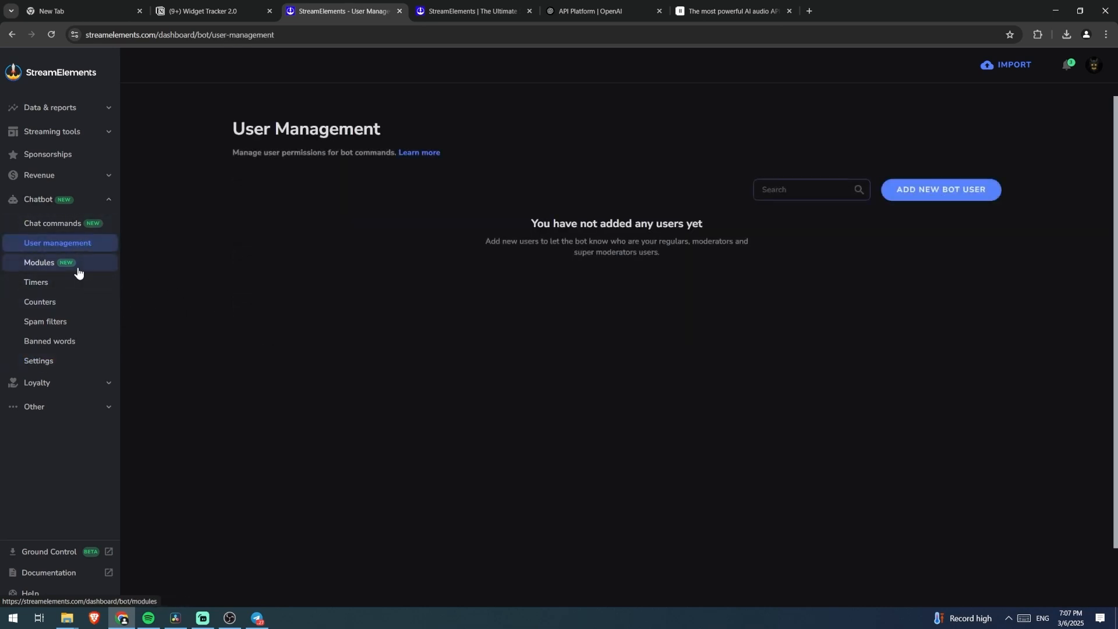
click(78, 272)
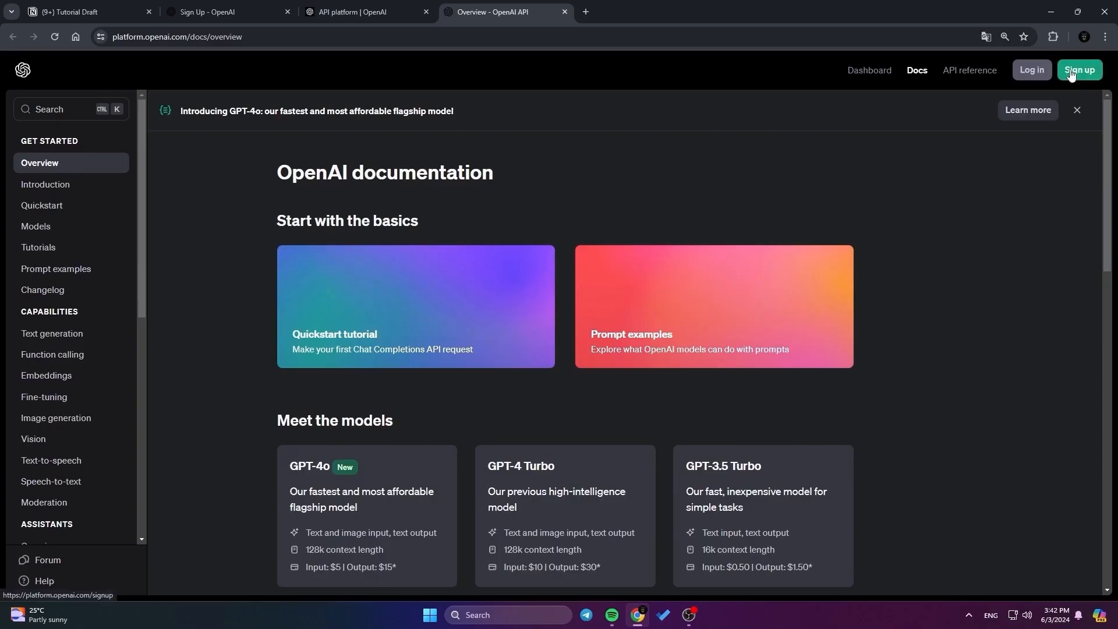
- Sign up for an OpenAI account with an e-mail and password, then agree to the profile terms
click(1070, 72)
click(623, 257)
click(583, 297)
click(611, 315)
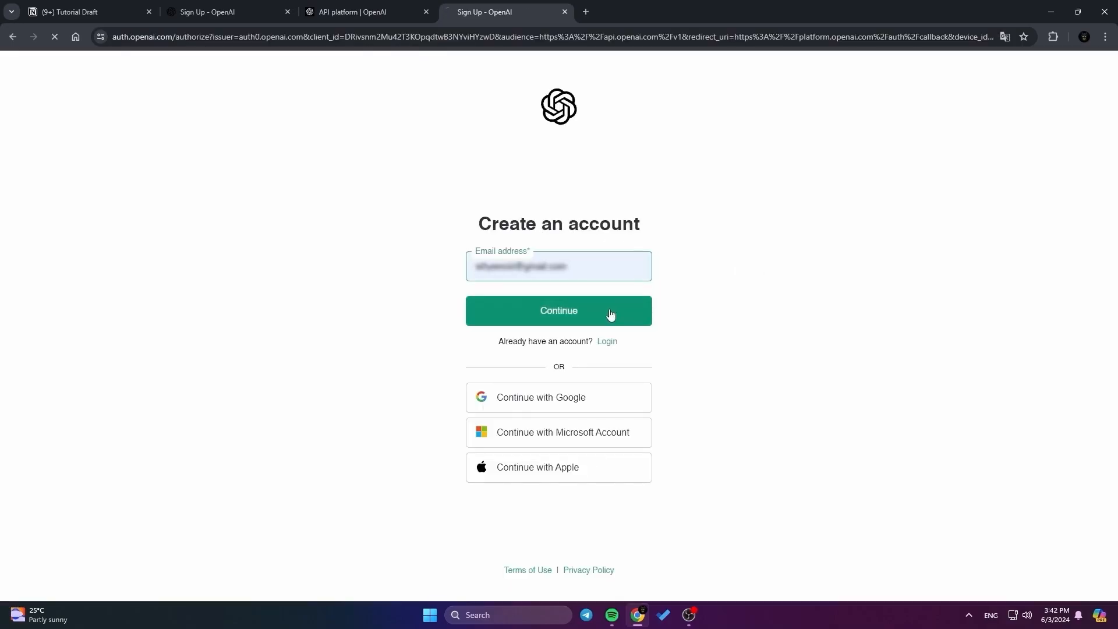
click(559, 270)
text(•••••••••)
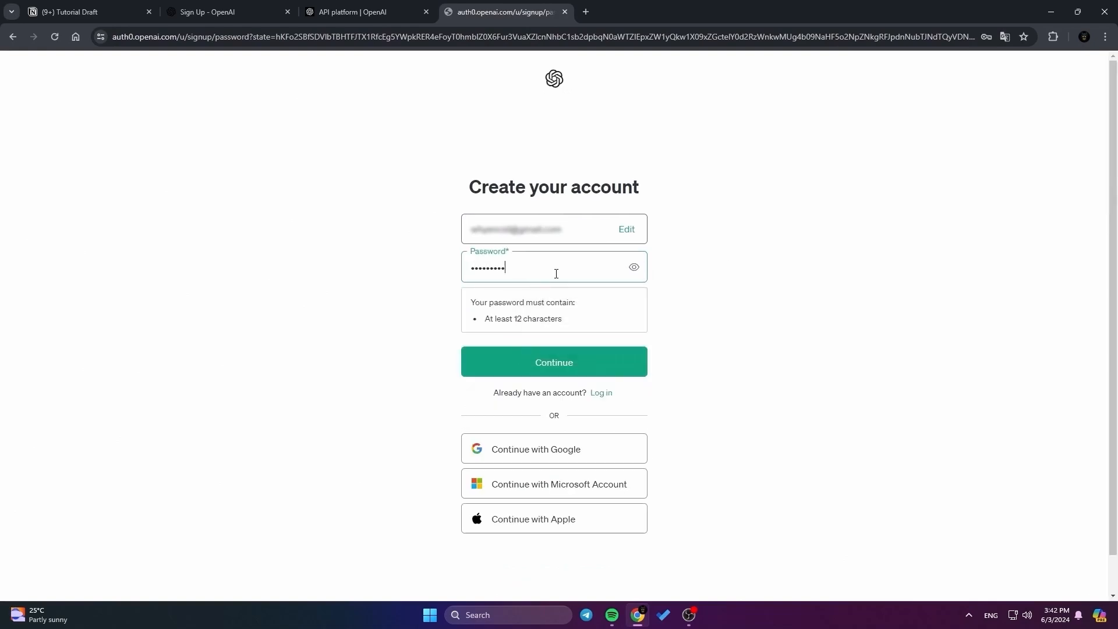
click(640, 363)
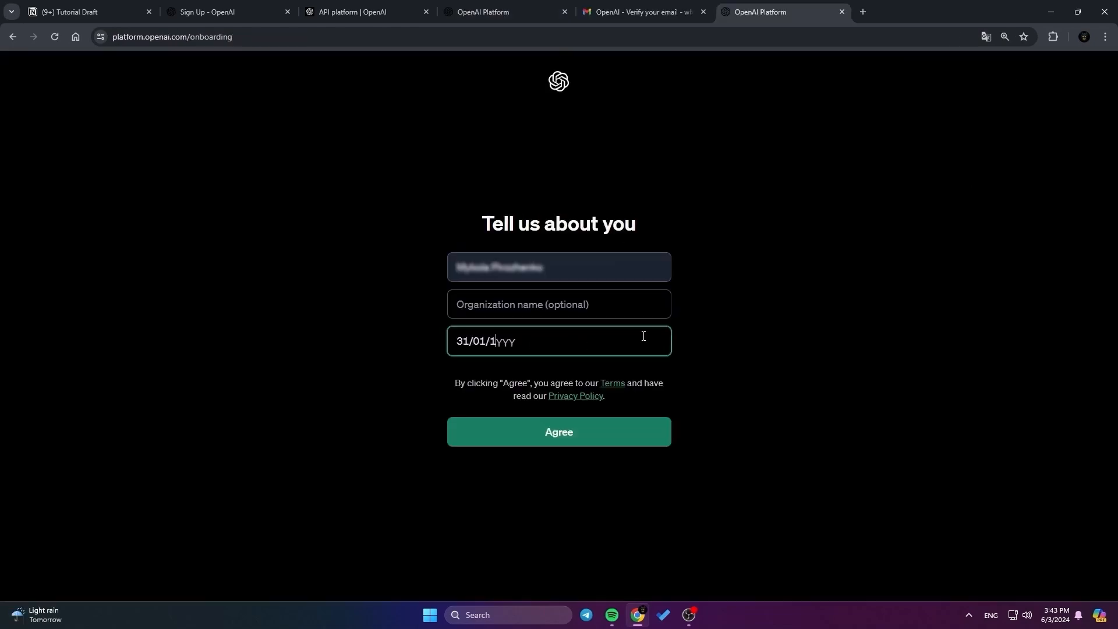
click(596, 444)
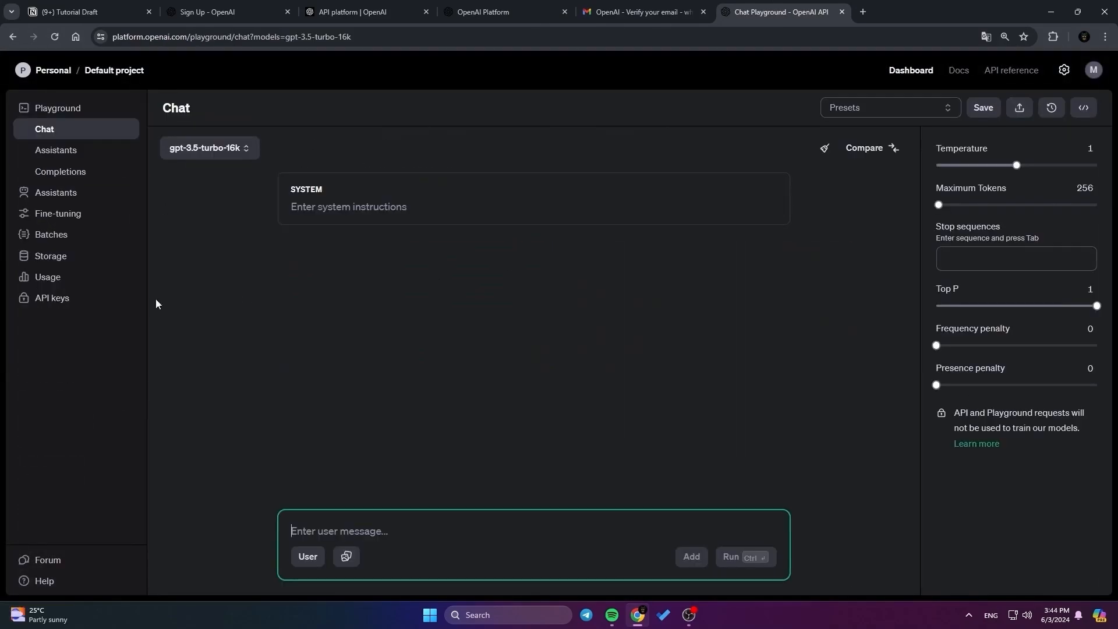
- From the API keys page, start phone verification and request the code by SMS
click(86, 308)
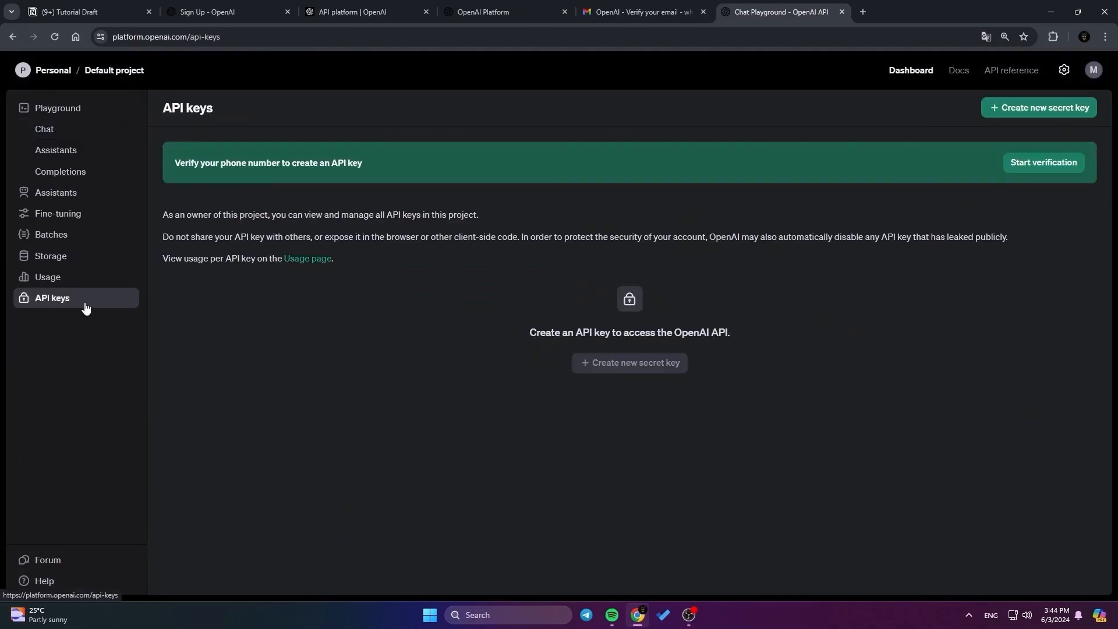
click(1042, 163)
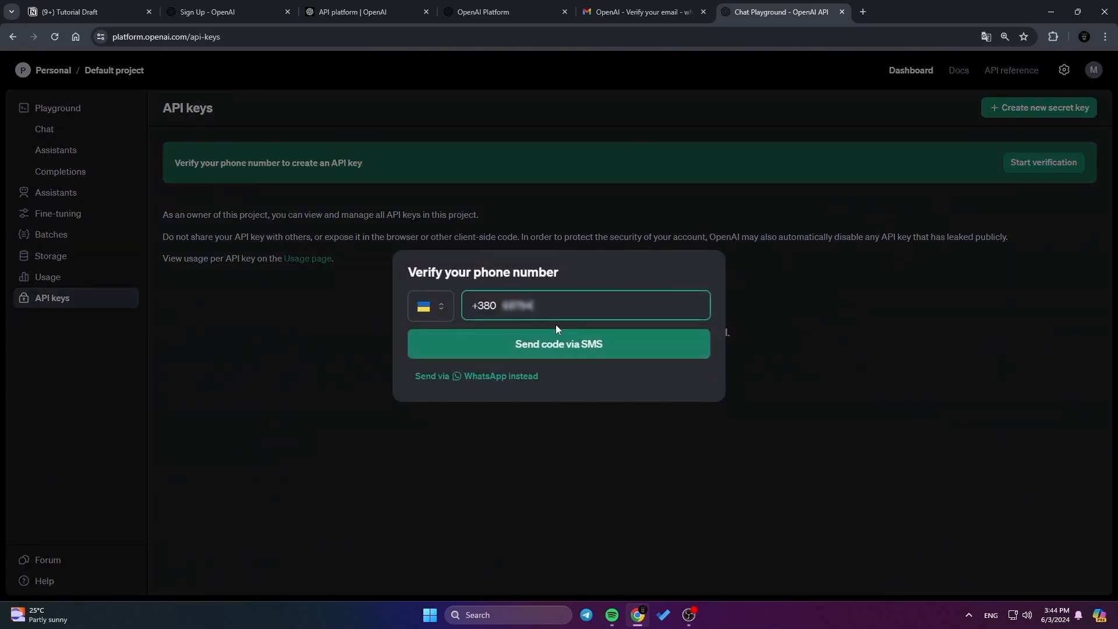
click(533, 356)
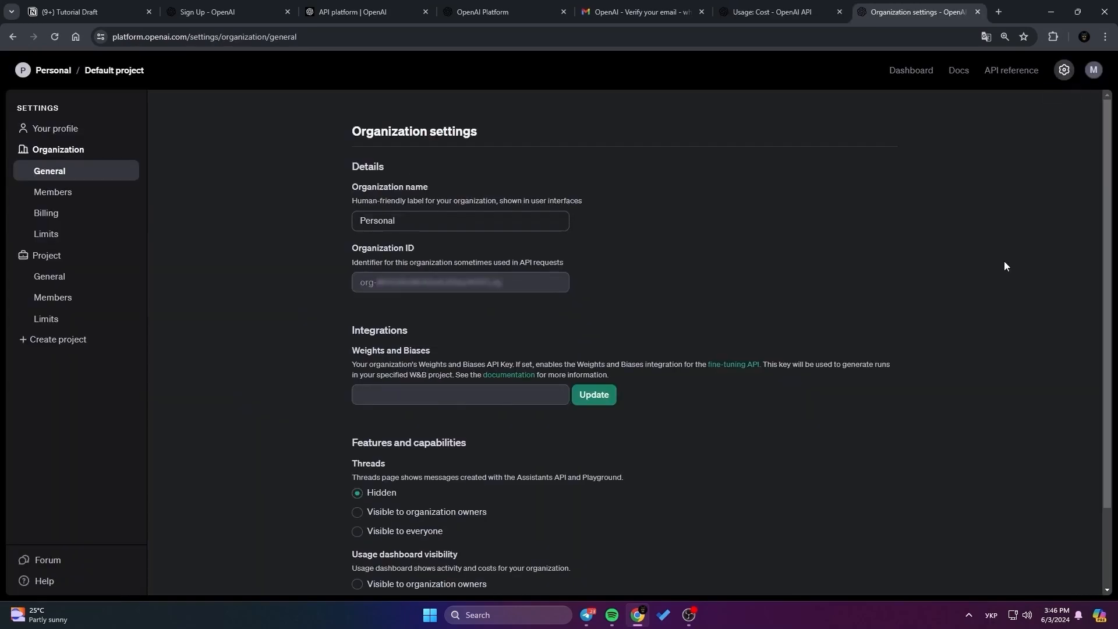
- In Billing, add card payment details as an individual
click(71, 219)
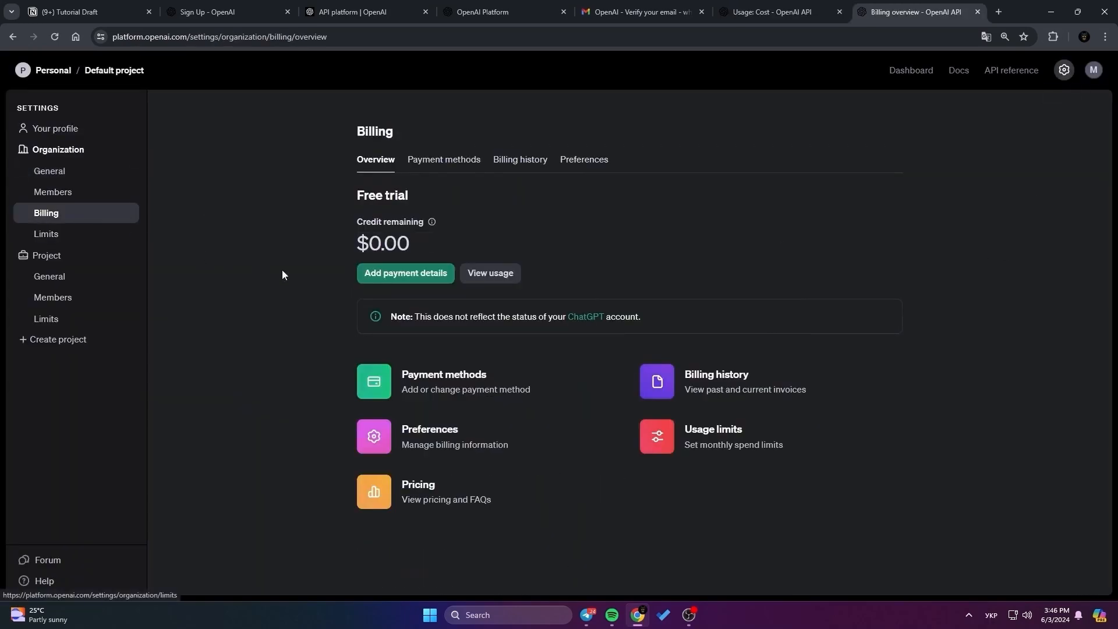
click(401, 282)
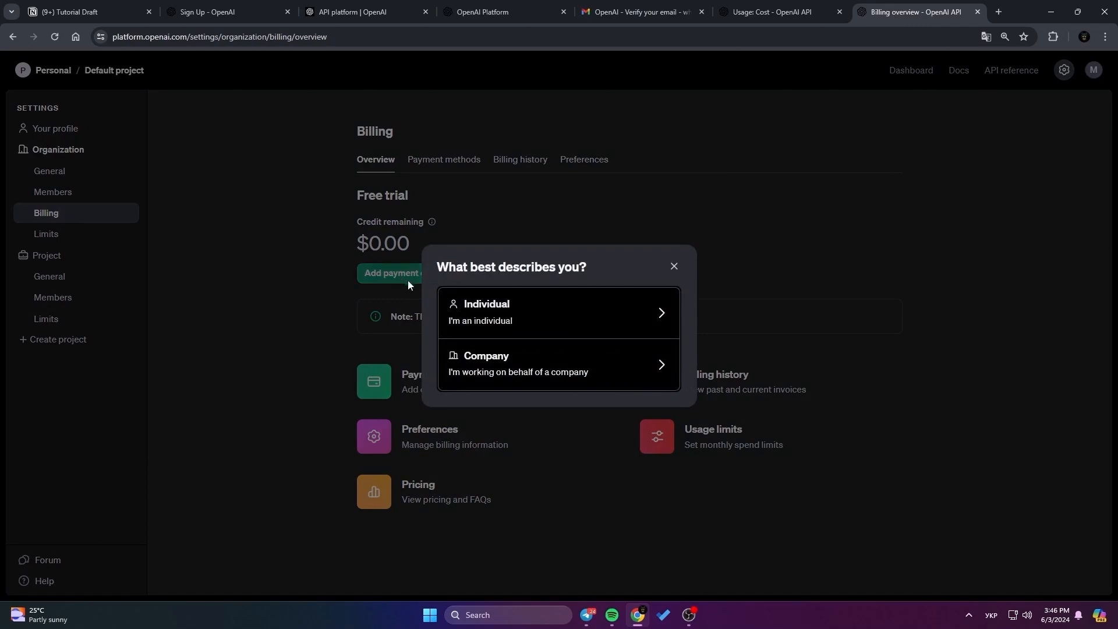
click(517, 316)
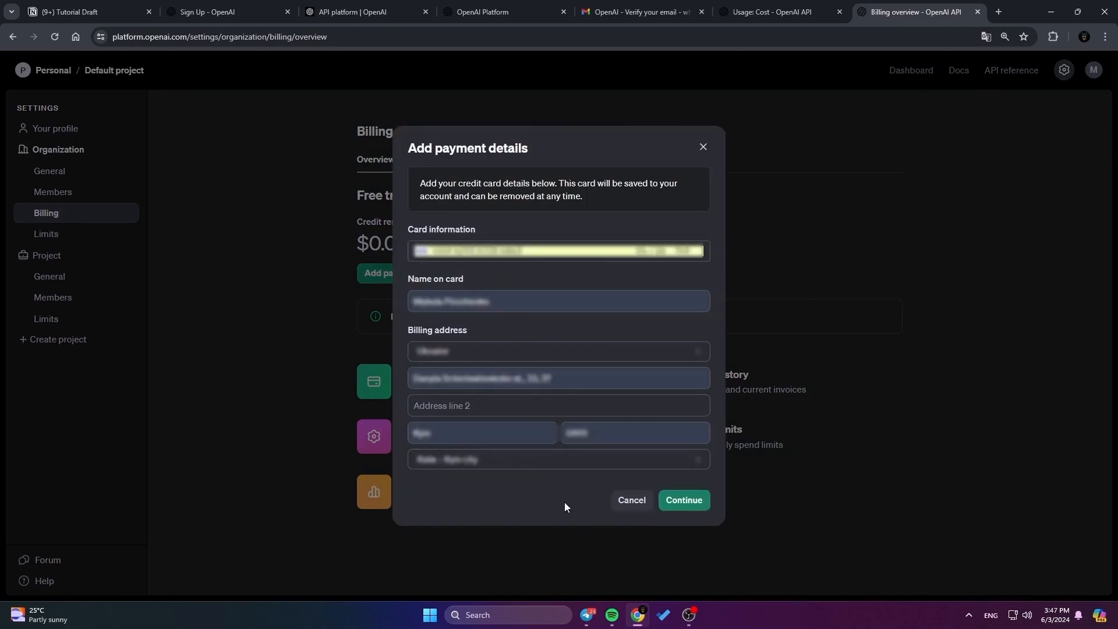
click(699, 502)
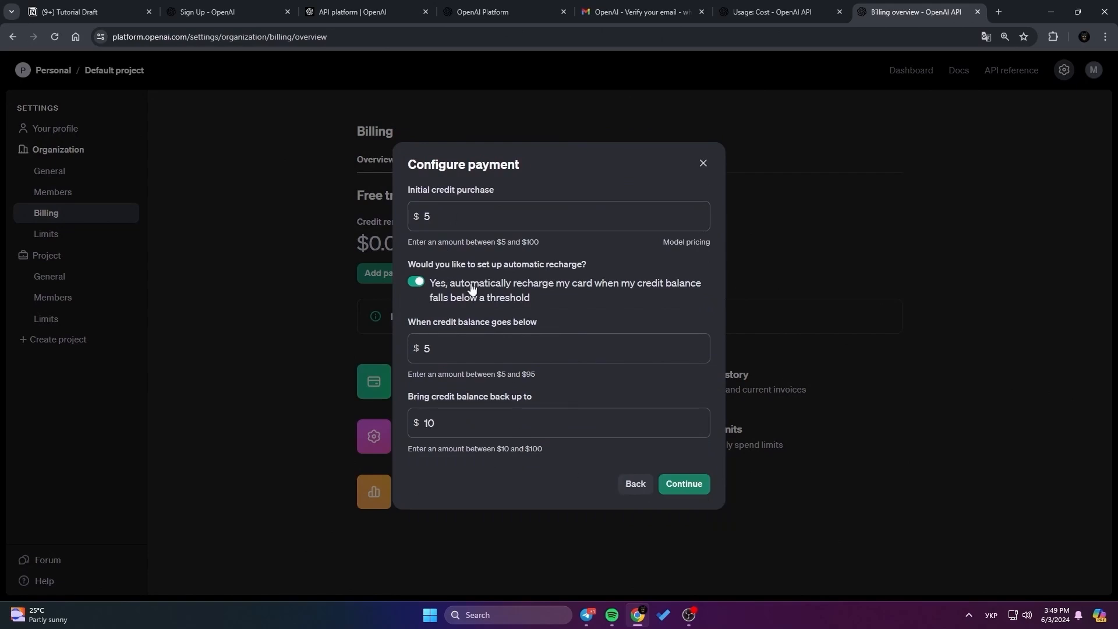
- Buy $5.00 of credit with auto recharge off and go to the Chat playground
click(418, 287)
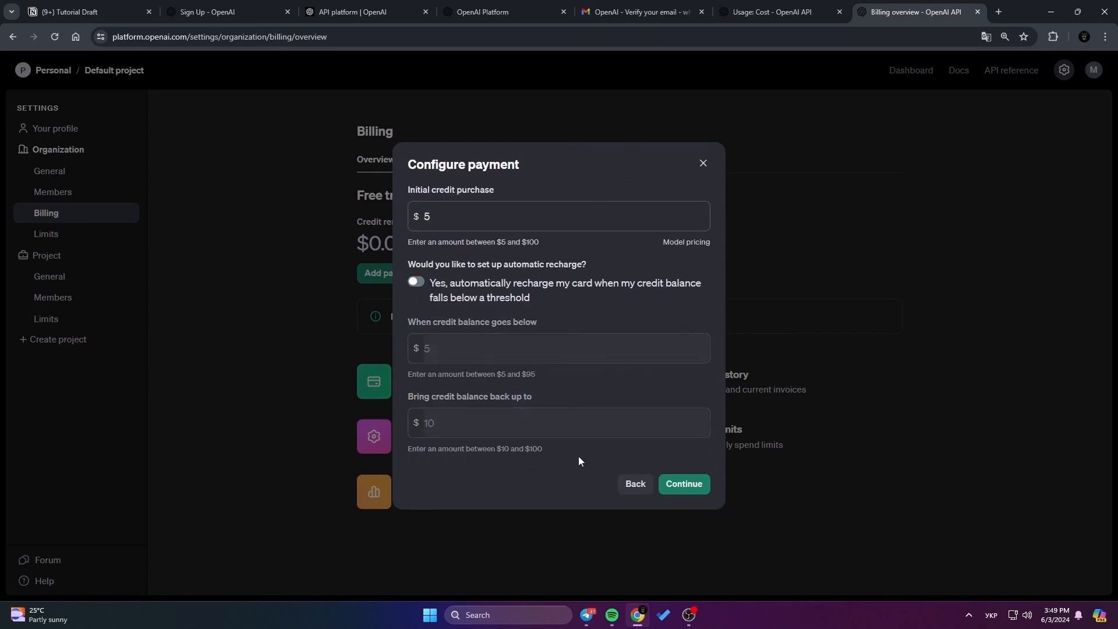
click(689, 494)
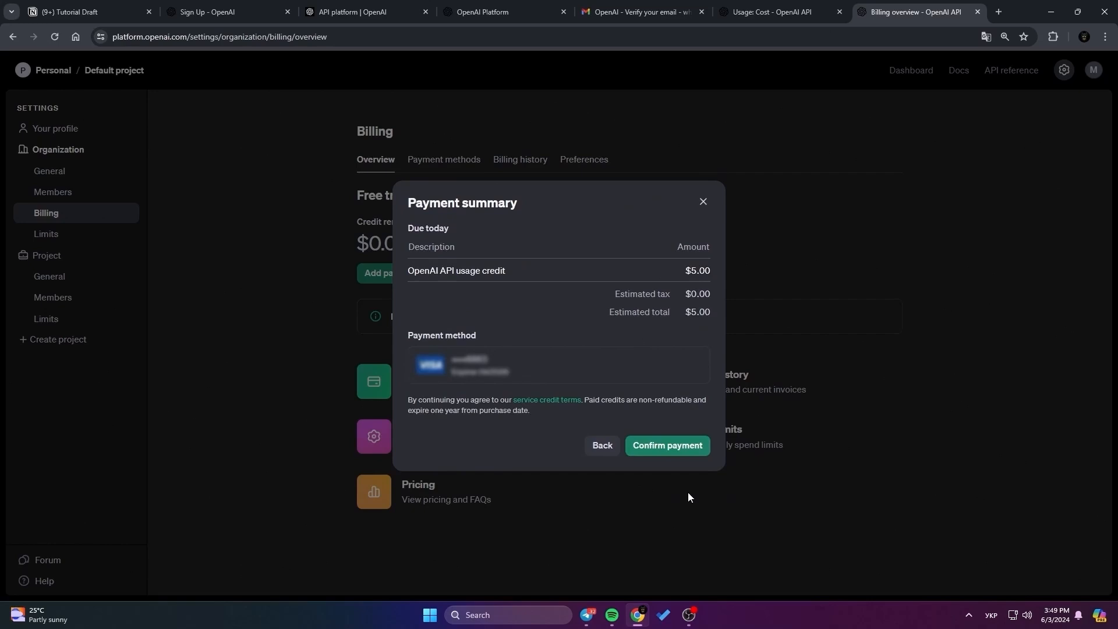
click(657, 456)
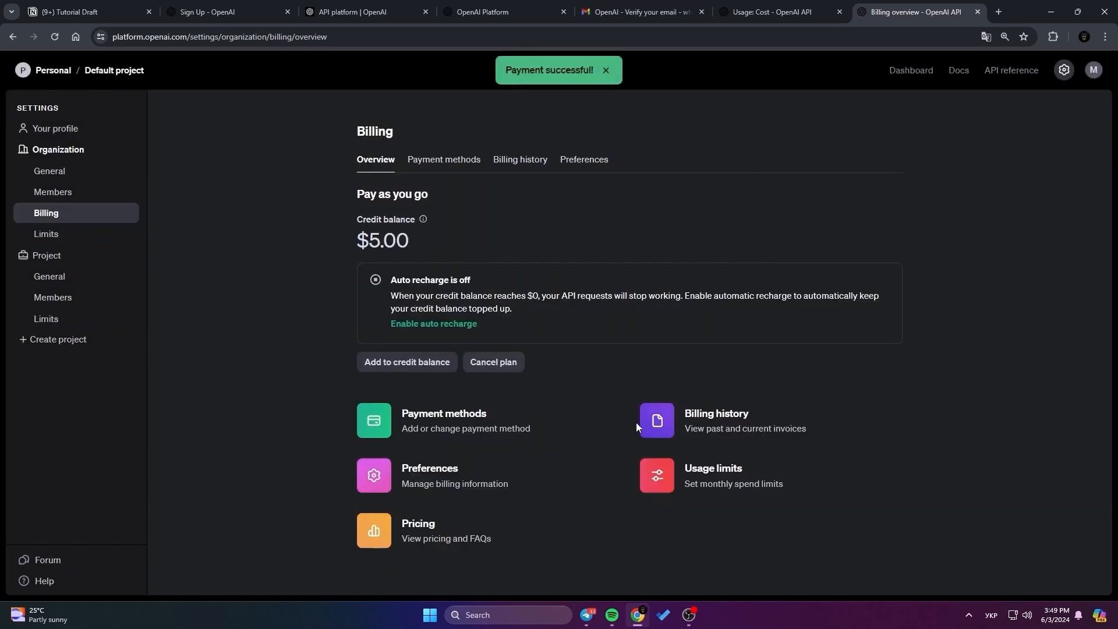
click(905, 72)
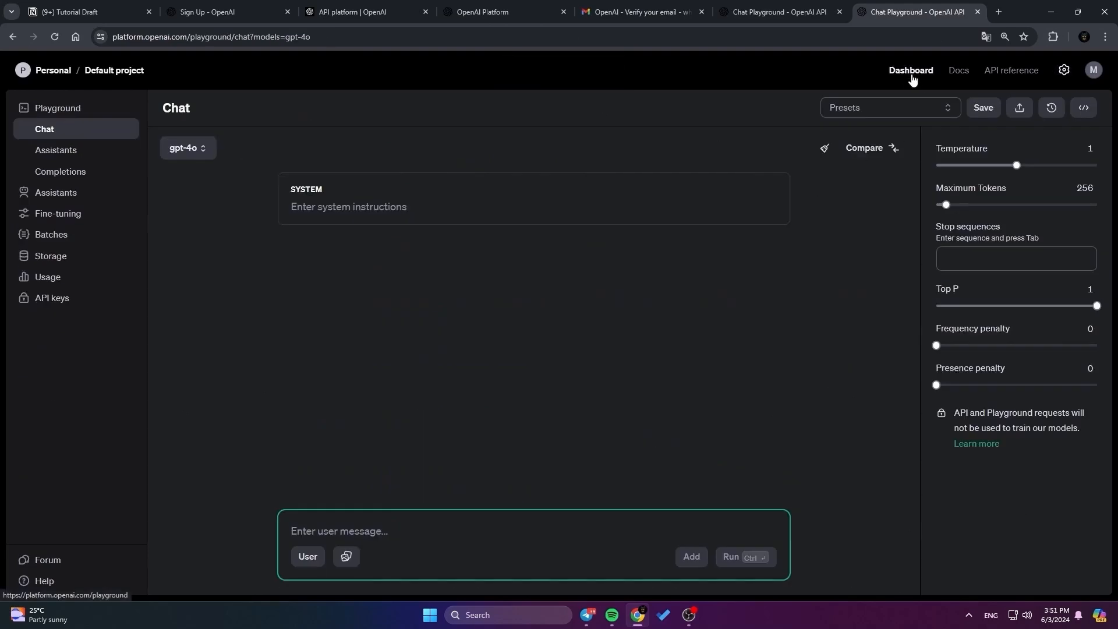
- Create a secret API key named AIWidget, copy it, and close the dialog
click(91, 300)
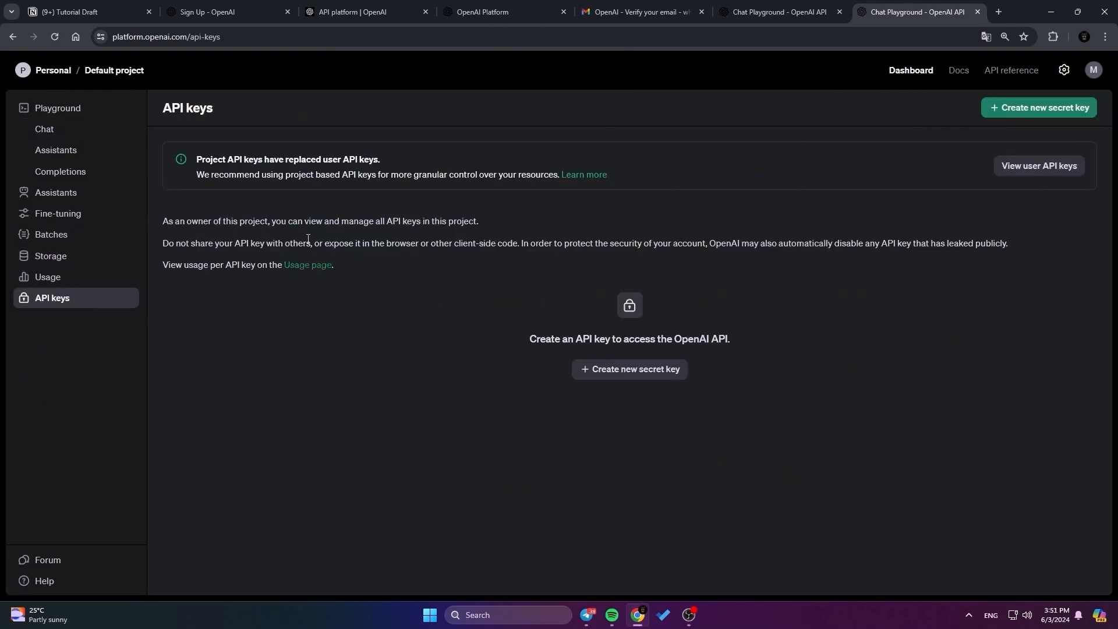
click(644, 370)
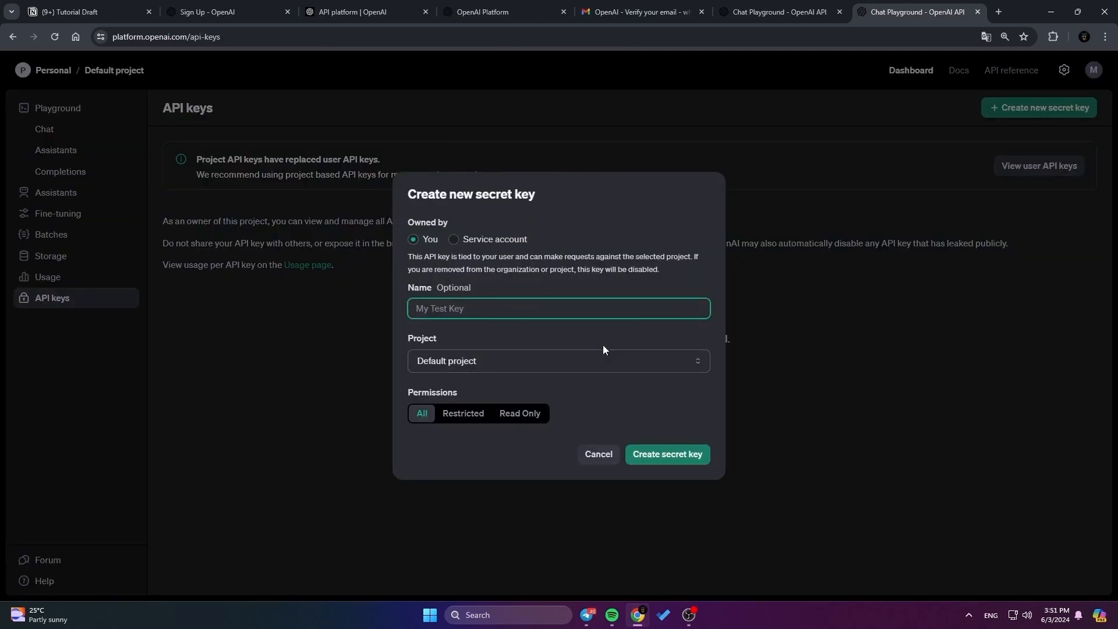
text(AIWidget)
click(627, 403)
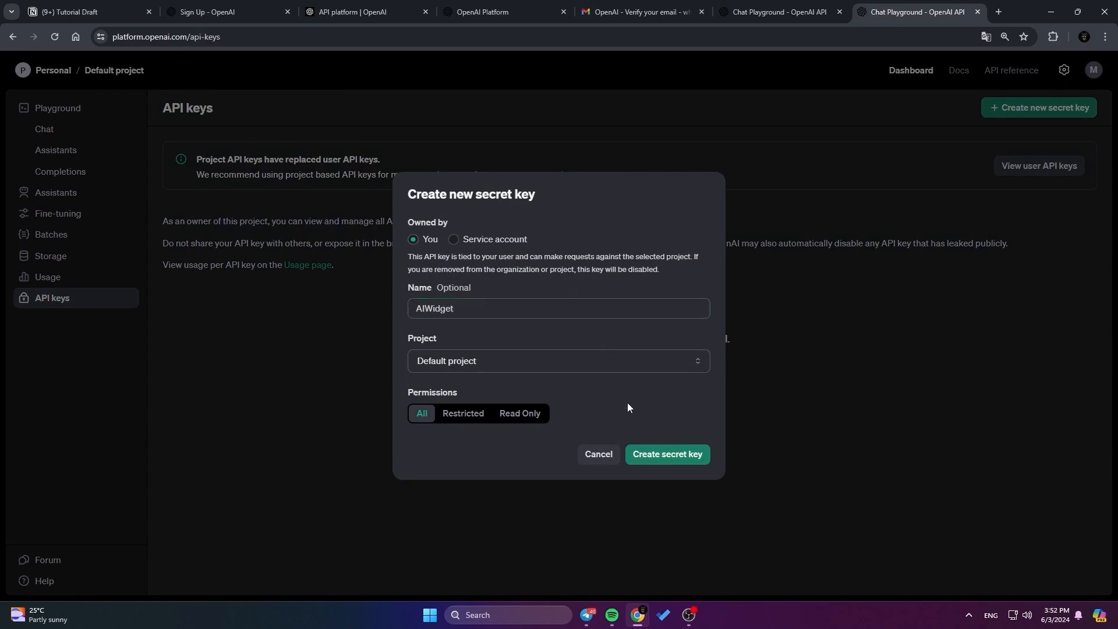
click(671, 458)
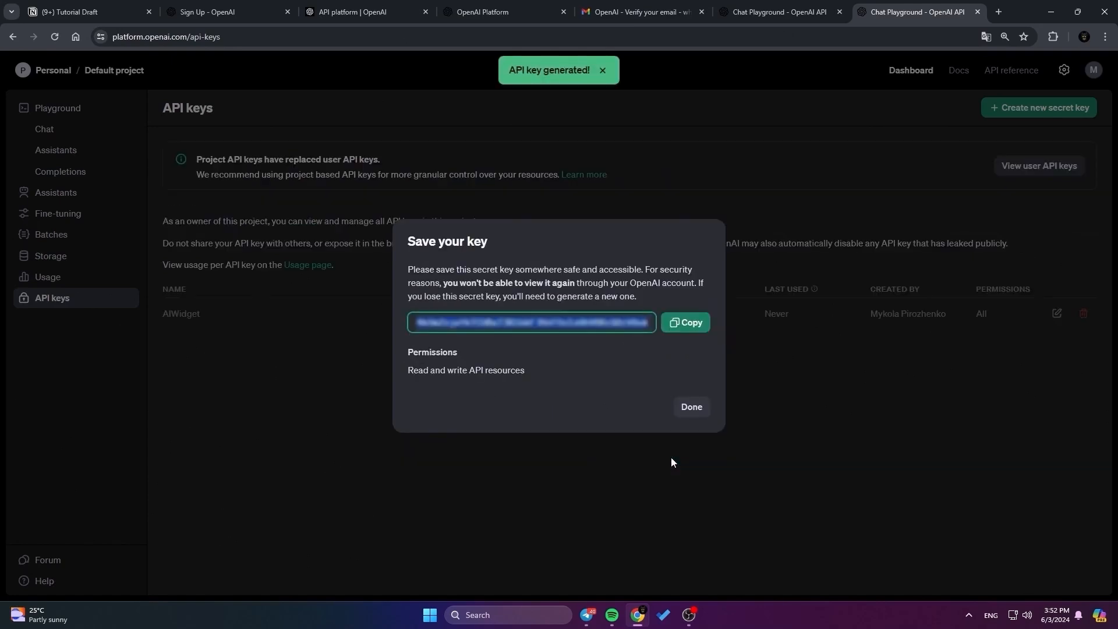
click(677, 324)
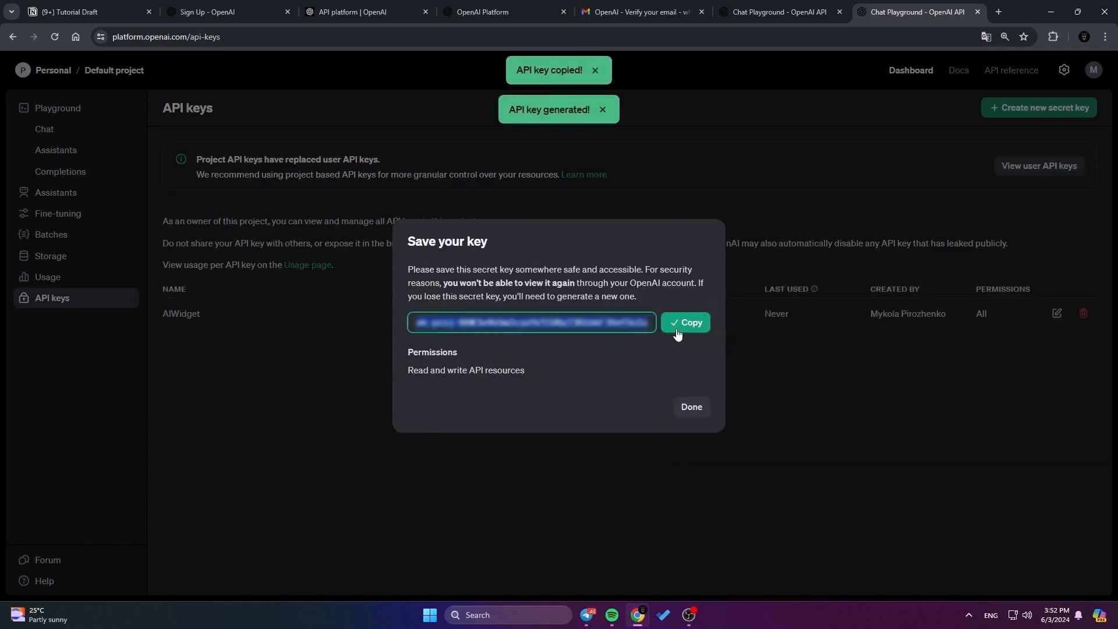
click(699, 407)
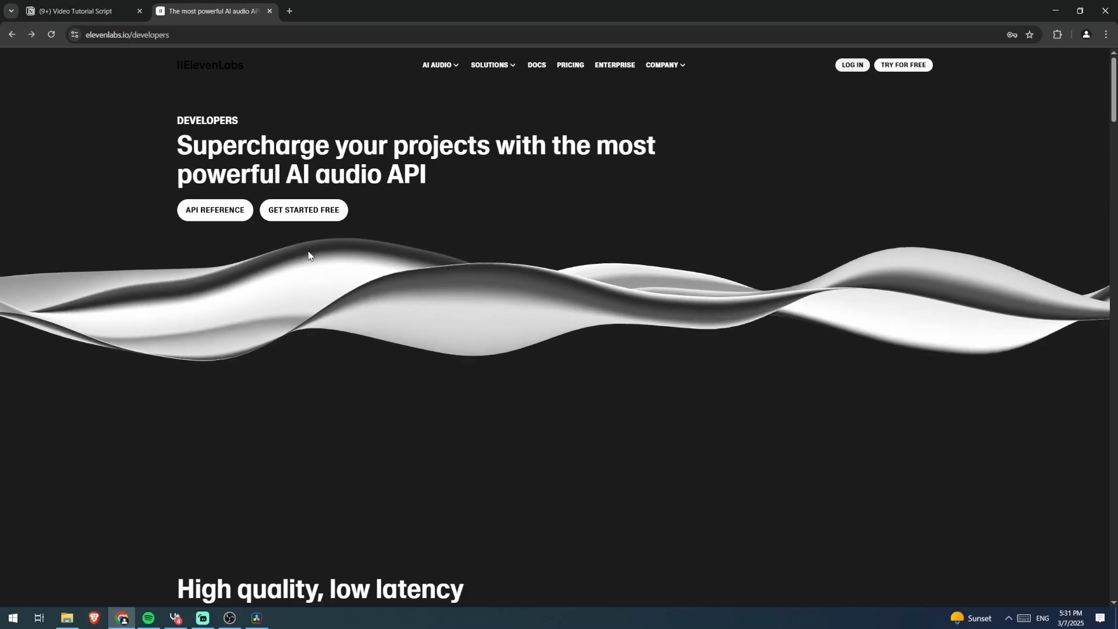
- Sign up for ElevenLabs with a Gmail address and password, accepting the Terms of Service
click(282, 212)
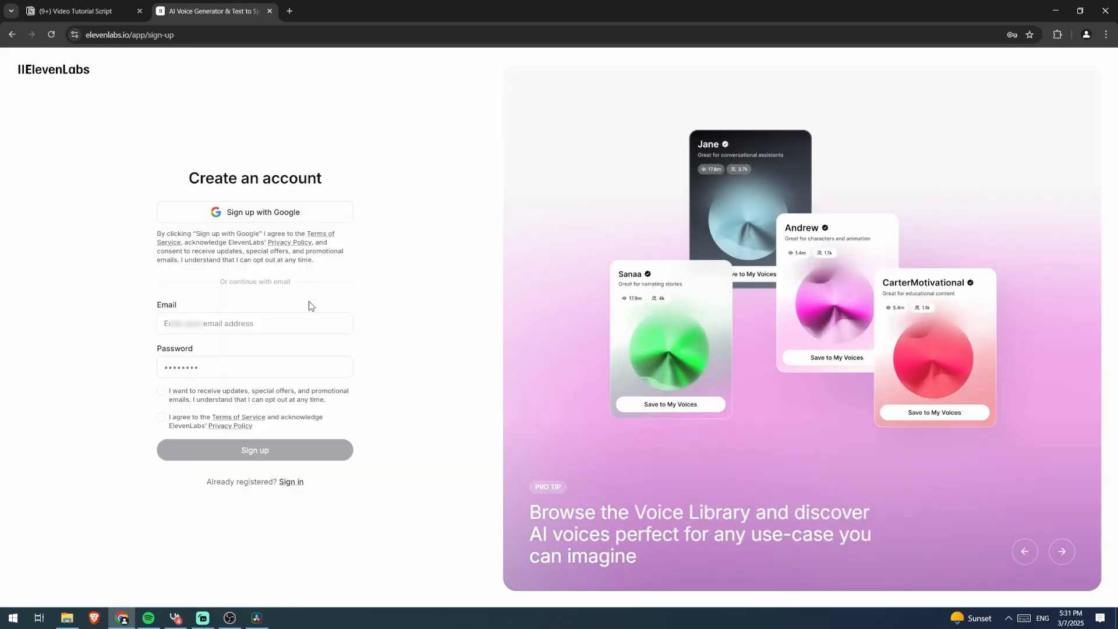
click(325, 329)
text(en...@gmail.co)
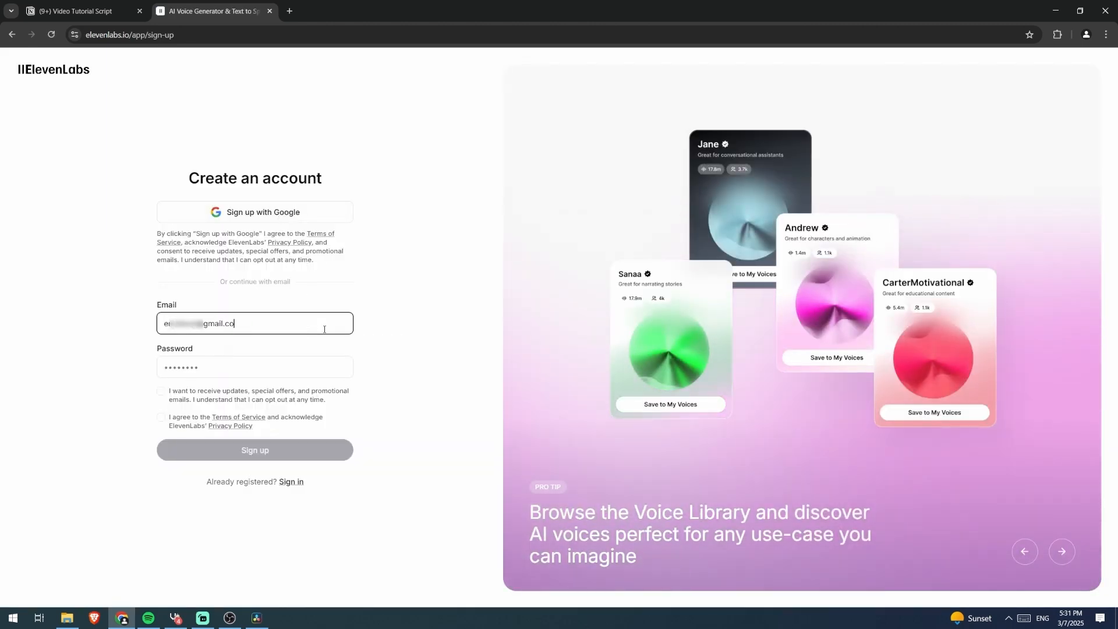
text(m)
key(Tab)
text(•••••••••••)
click(160, 417)
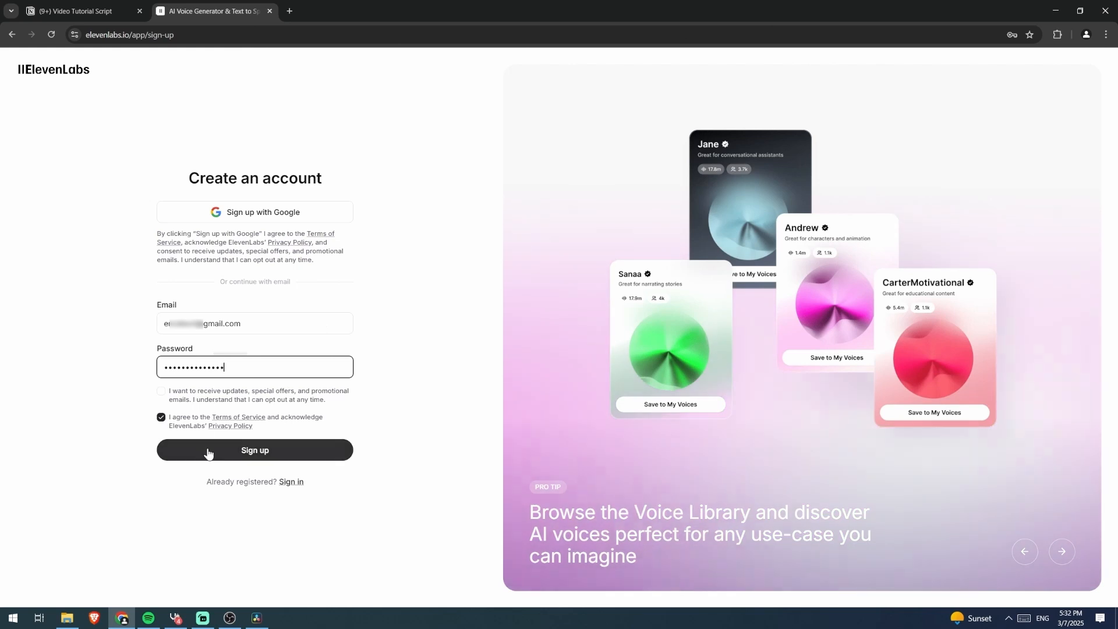
click(207, 450)
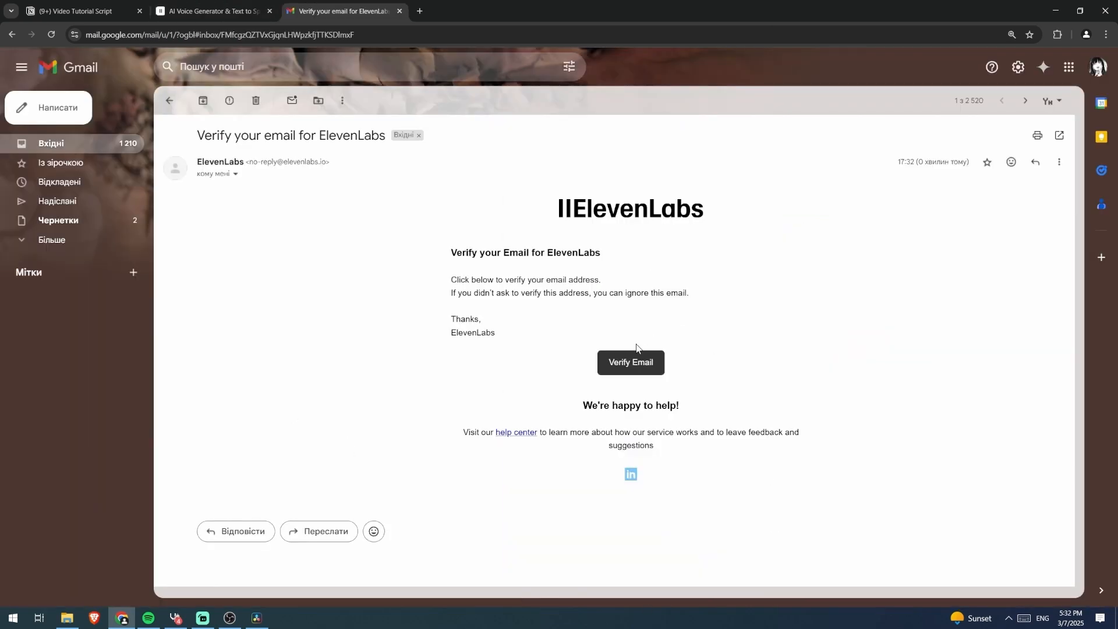
- Verify the e-mail address from Gmail and sign in to the ElevenLabs workspace
click(635, 362)
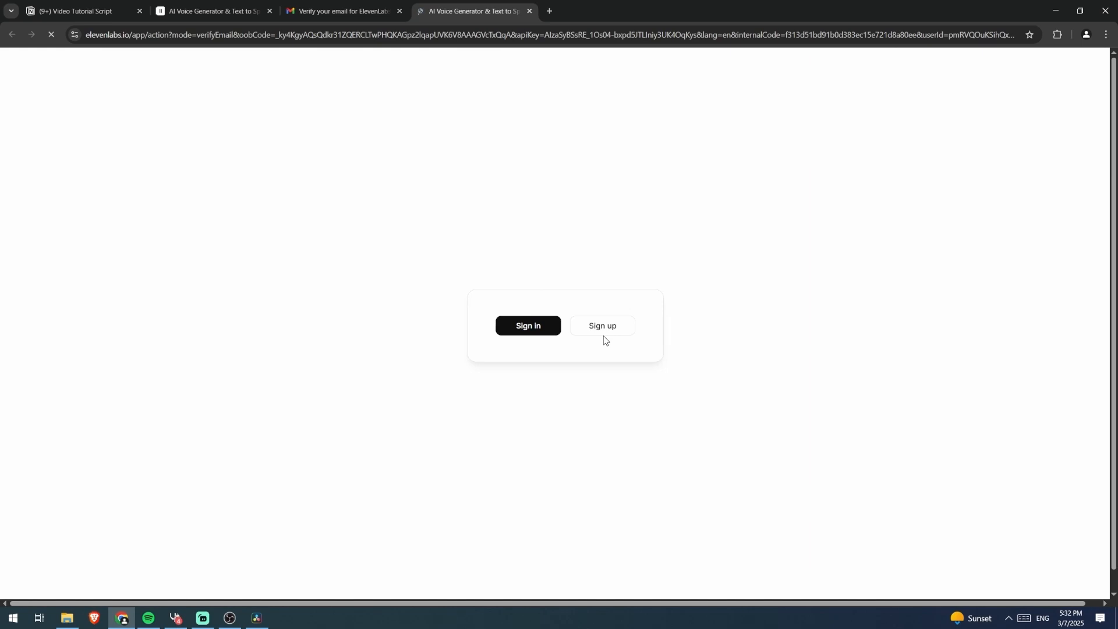
click(547, 325)
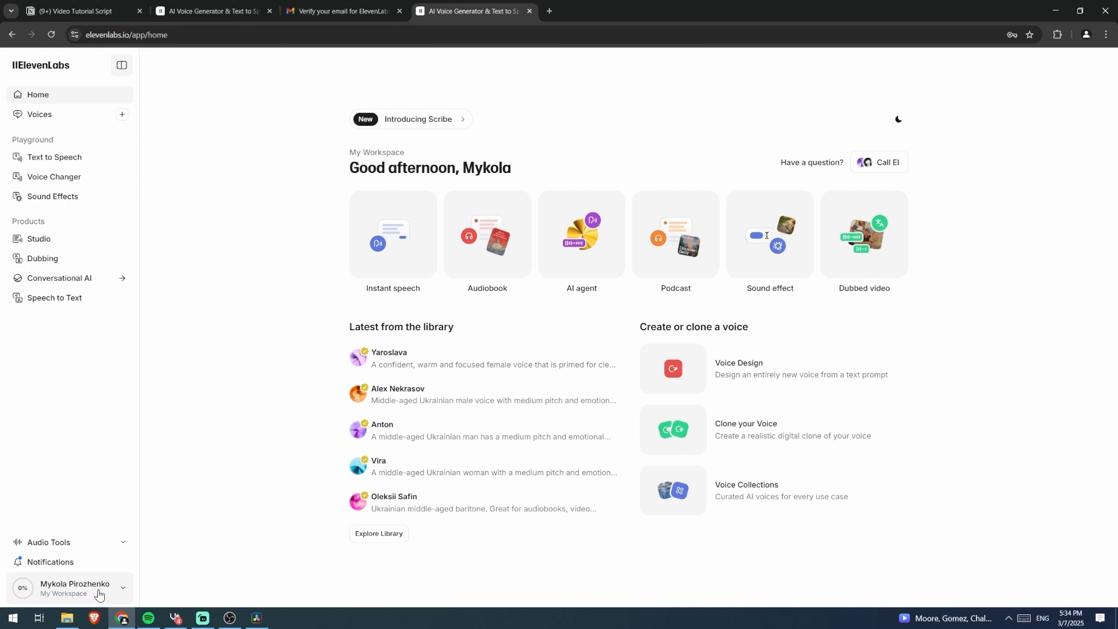
click(99, 595)
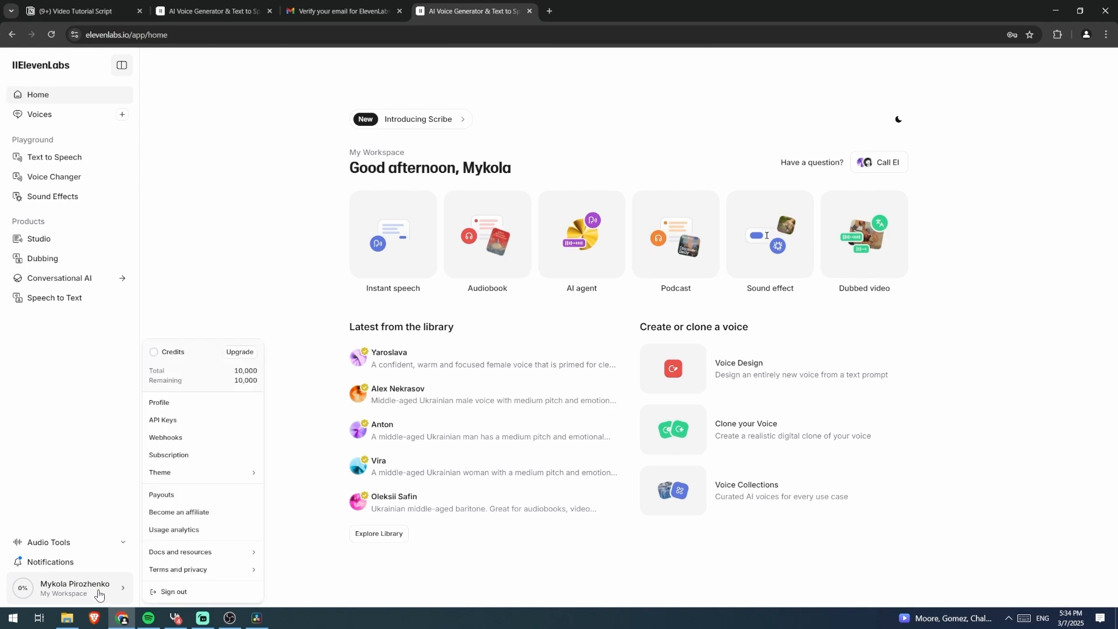
- Create an ElevenLabs API key, keeping the default name Awe-inspiring Snow Leopard
click(183, 420)
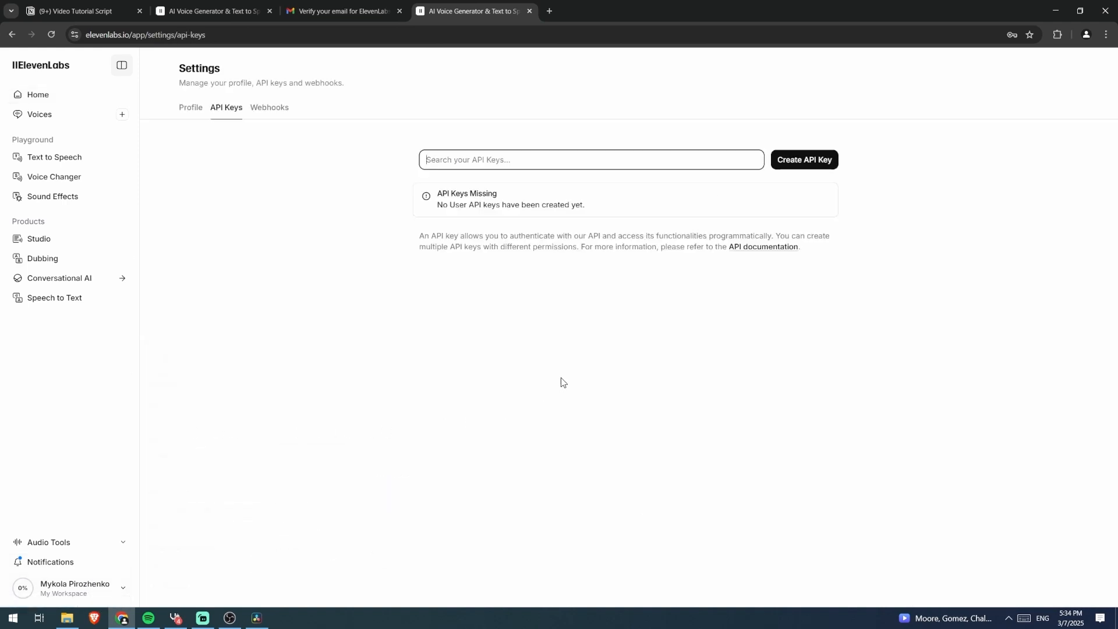
click(806, 166)
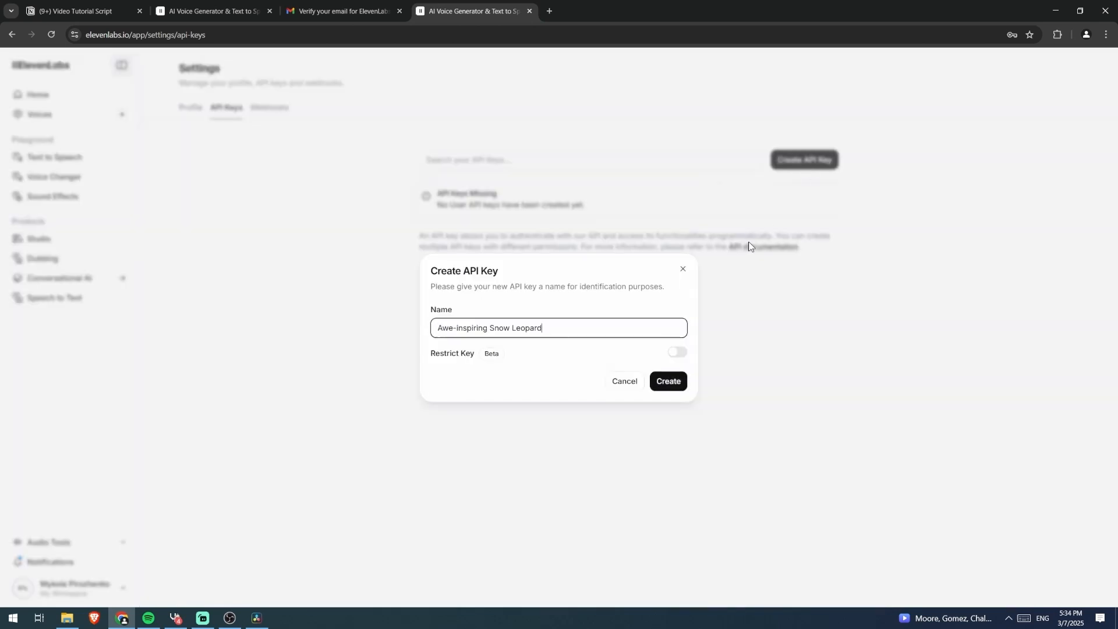
click(664, 382)
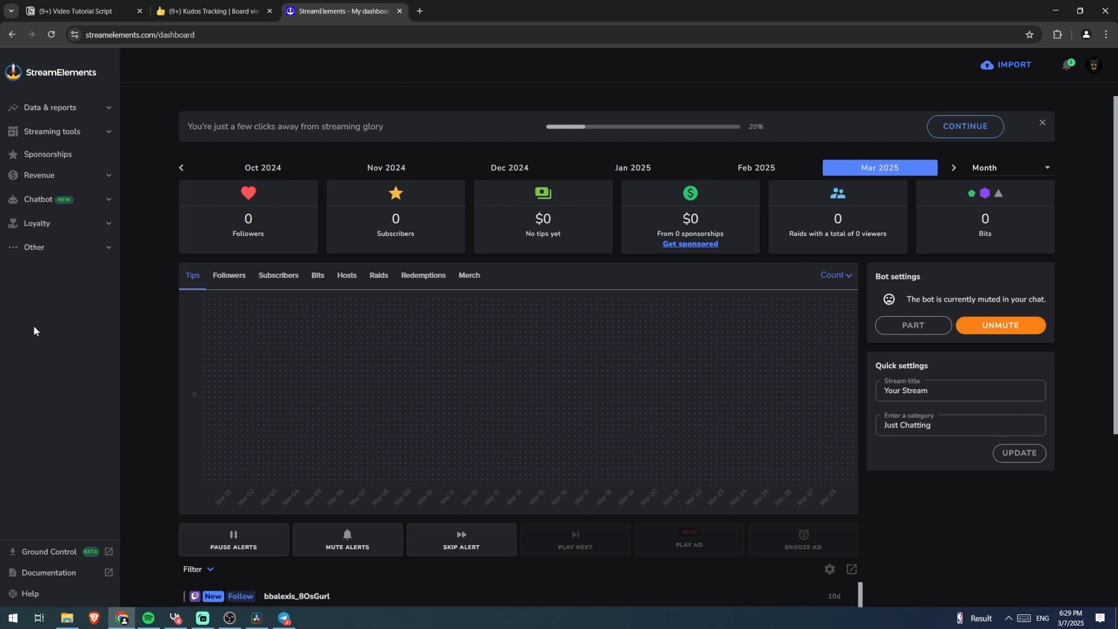
- In Chatbot Settings, unmute the bot so its channel status shows Active
click(37, 214)
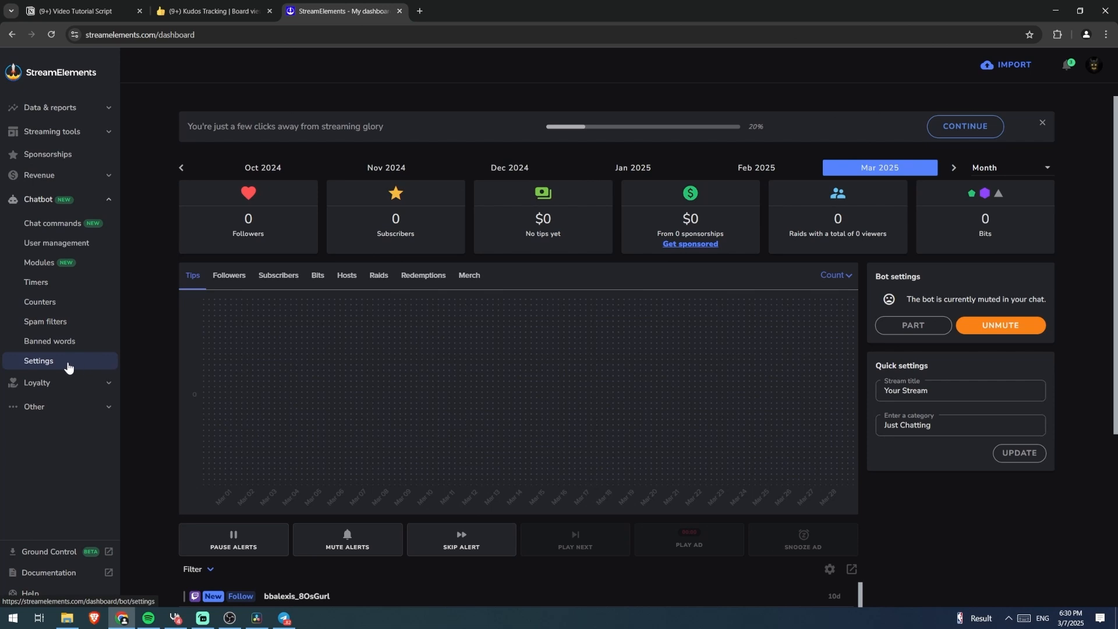
click(90, 368)
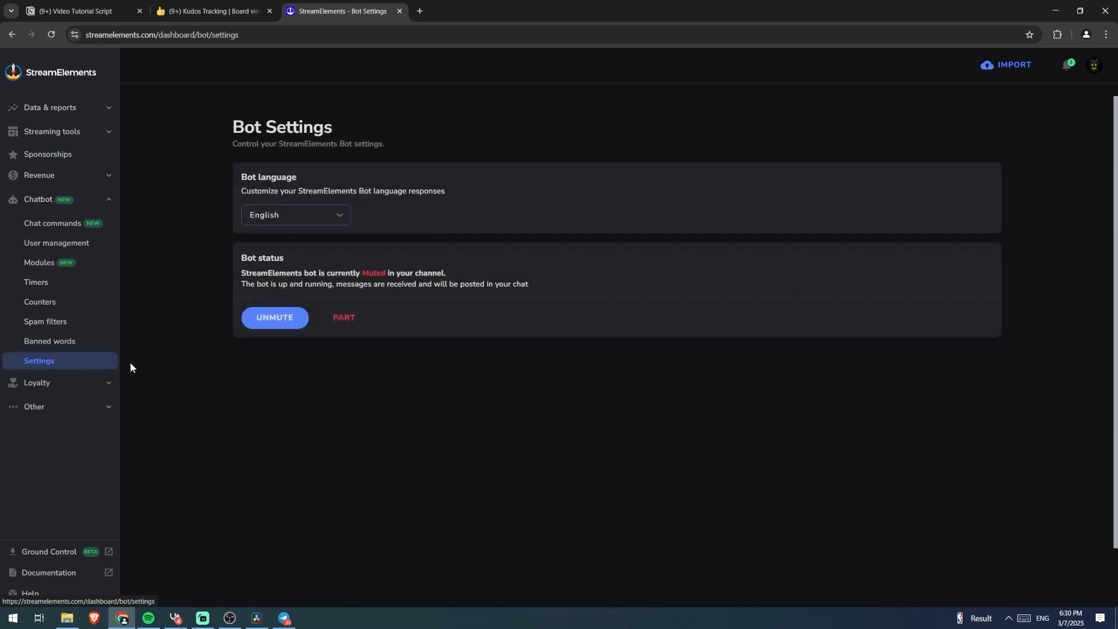
click(256, 319)
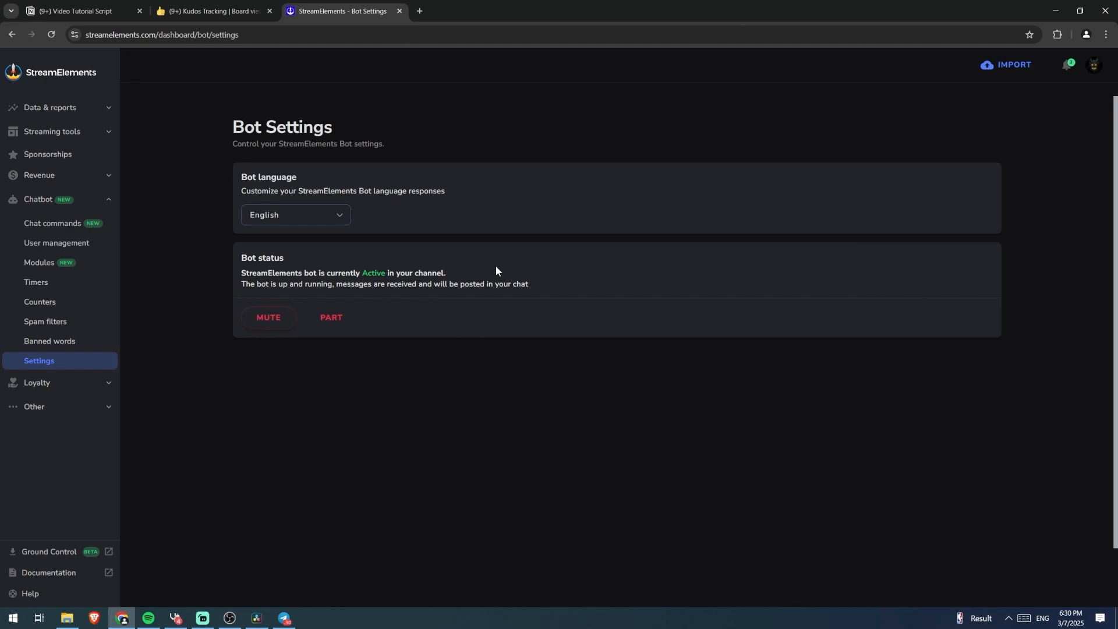
drag(481, 285, 254, 274)
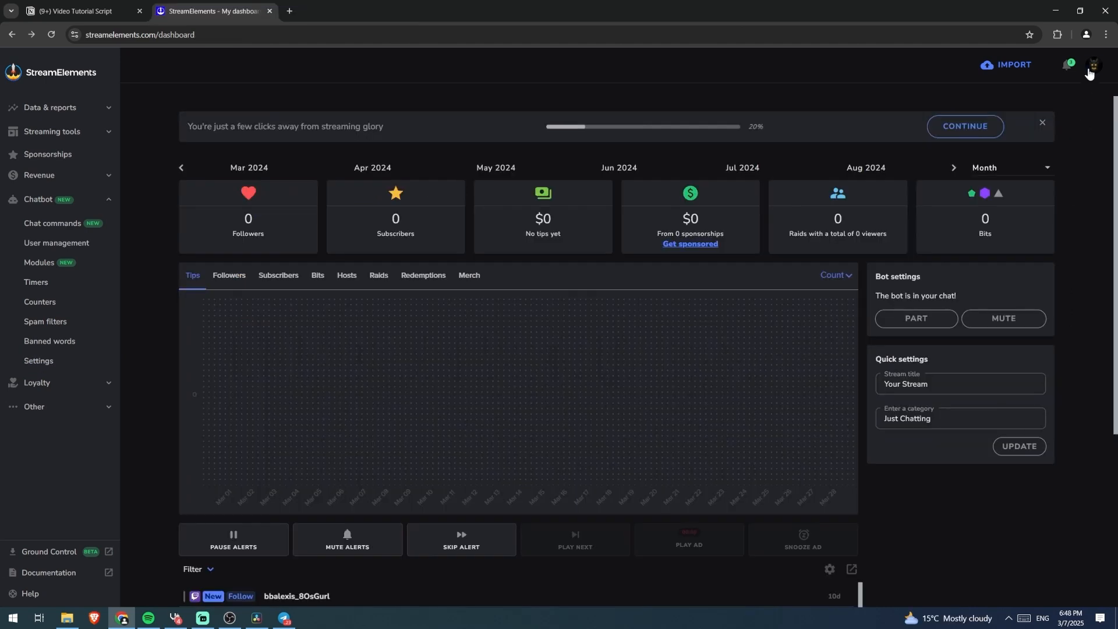
click(1090, 68)
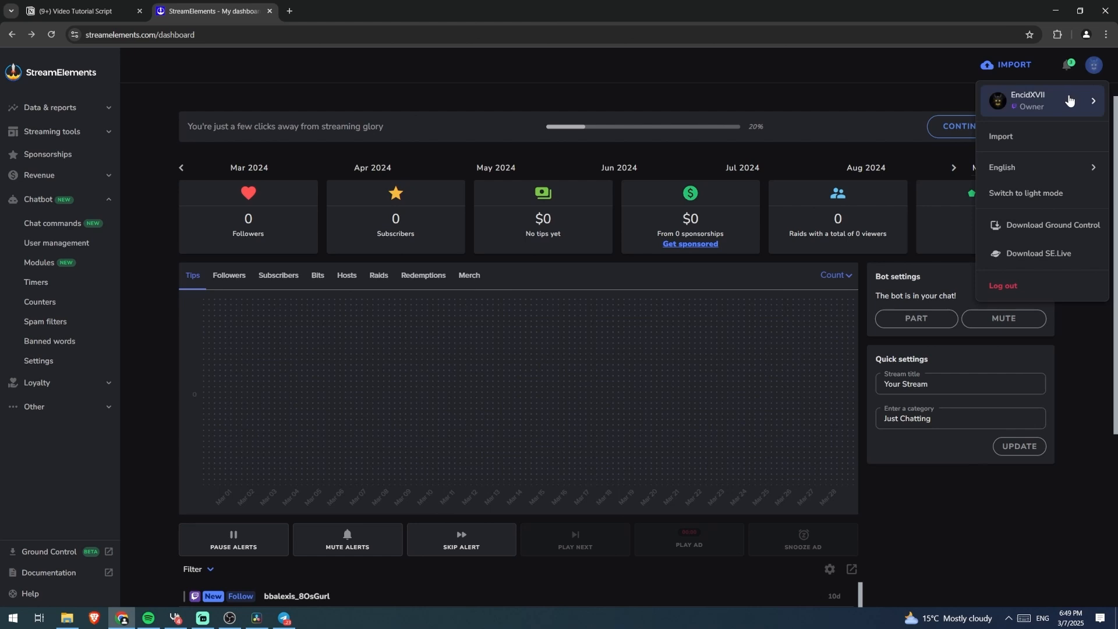
- Go to Channel settings from the avatar's Channels menu and copy the JWT Token
click(1069, 100)
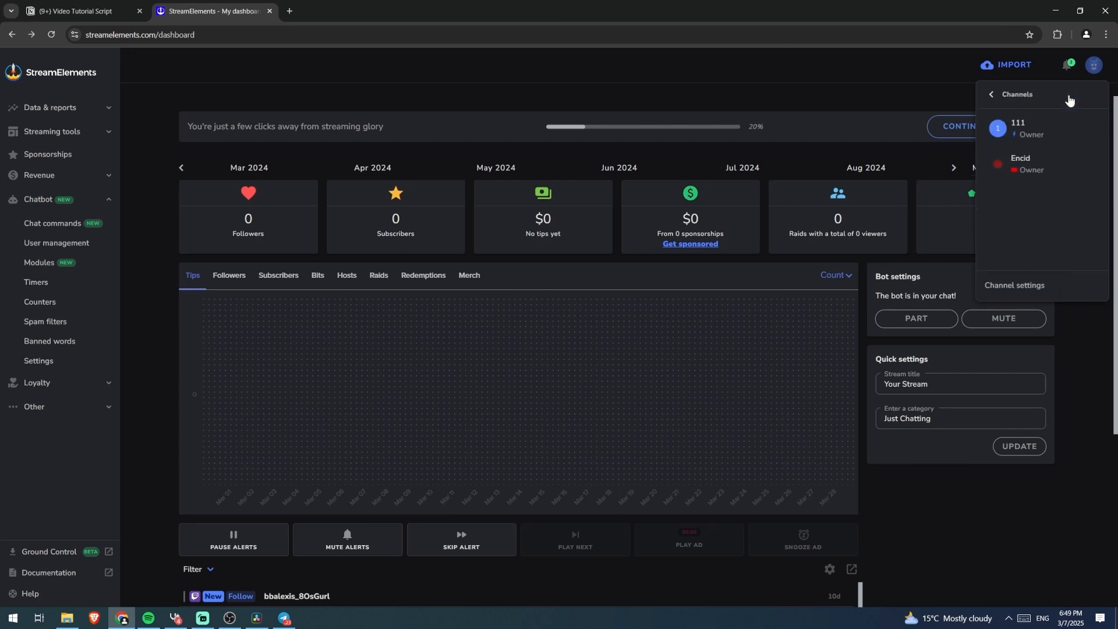
click(1025, 287)
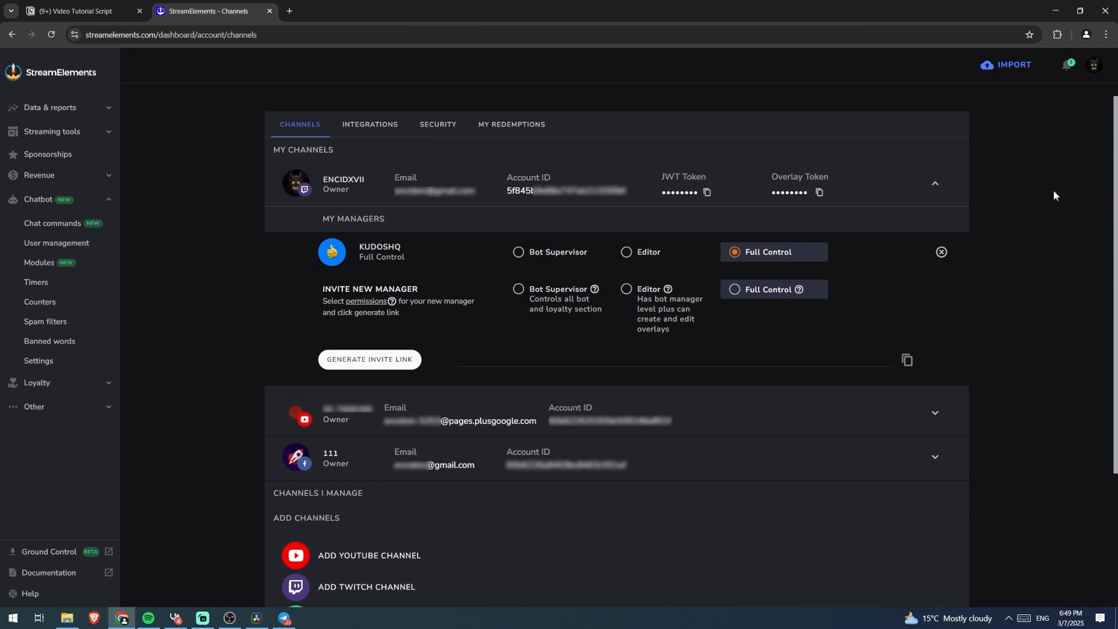
triple_click(669, 172)
click(714, 171)
click(707, 193)
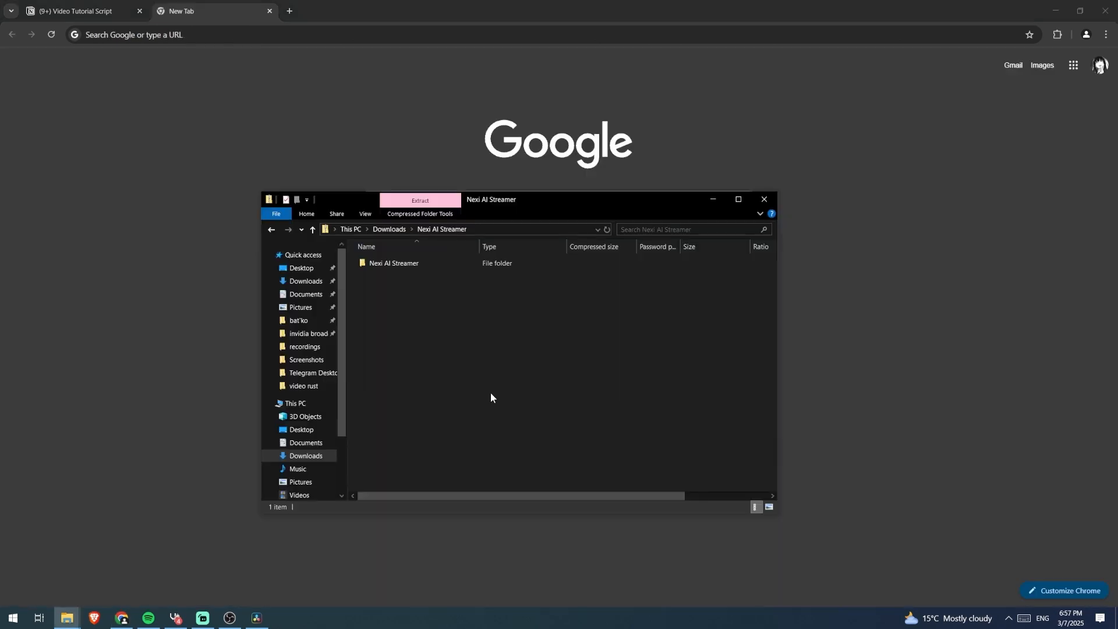
- Launch the Nexi Twitch shortcut in Nexi AI Streamer > 2. Widget, allowing it through the security warning
double_click(472, 264)
double_click(460, 277)
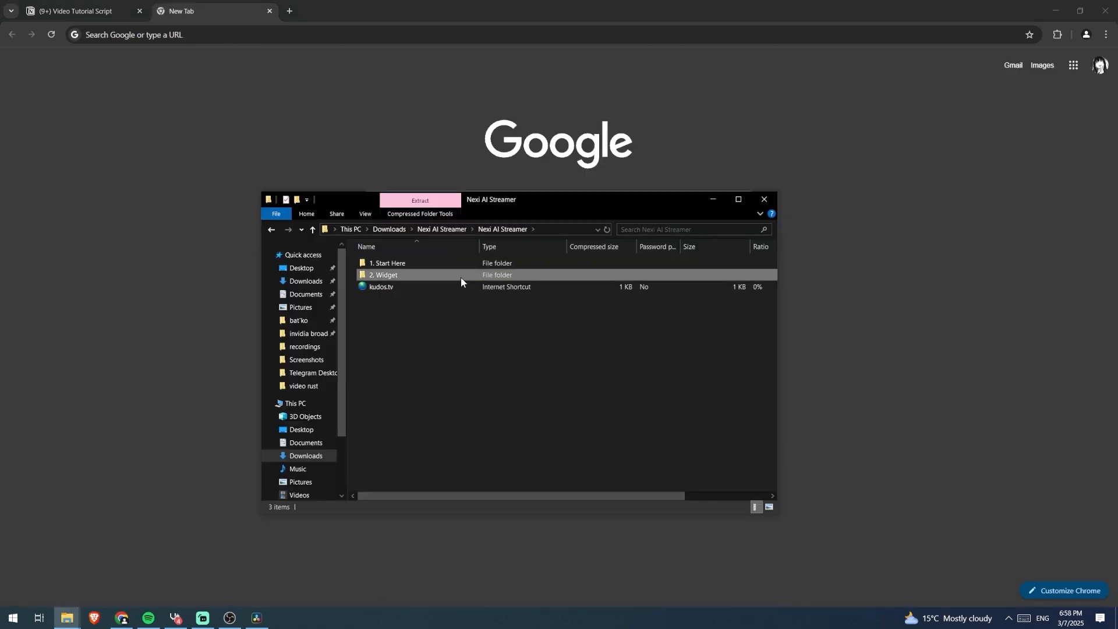
double_click(461, 277)
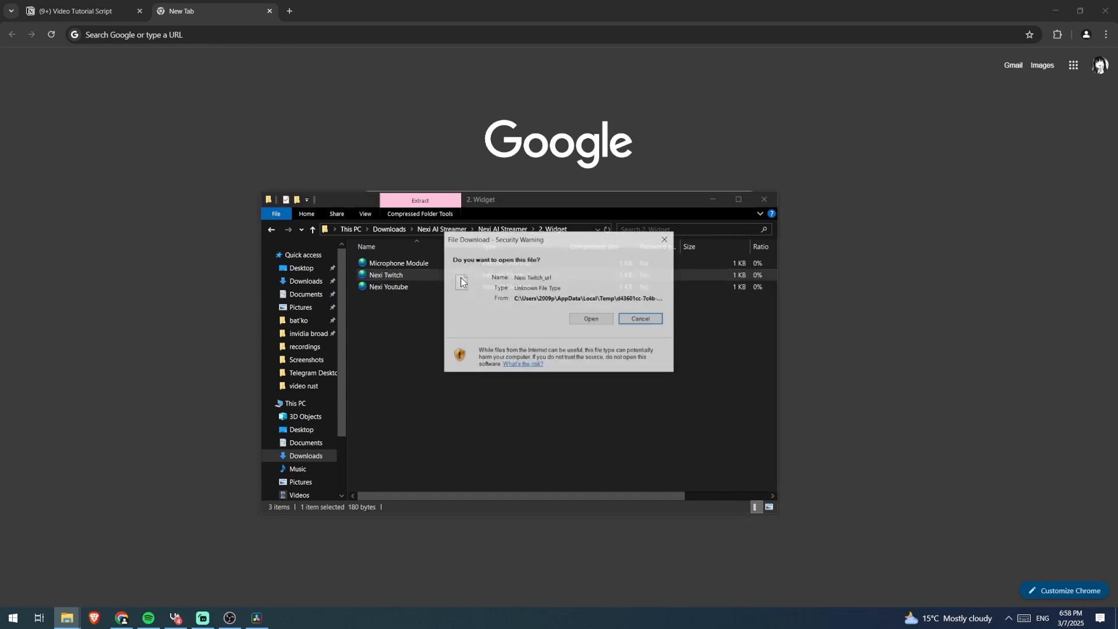
click(591, 318)
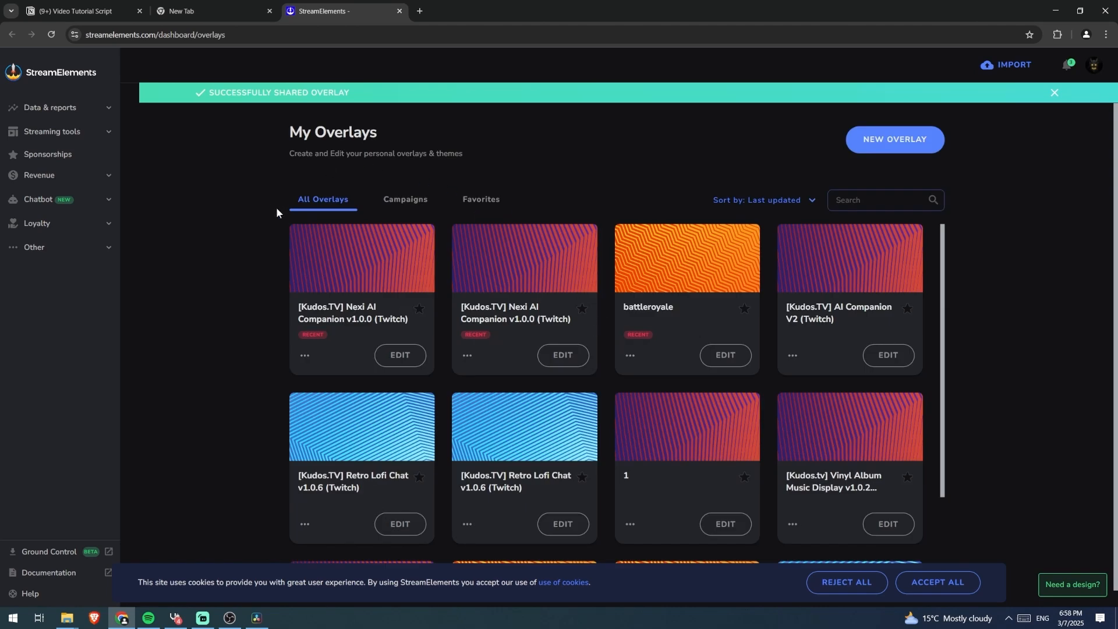
- Enter the ChatGPT key, ElevenLabs key and JWT under the Nexi layer's Authentication, save, then launch the Microphone Module shortcut
click(390, 362)
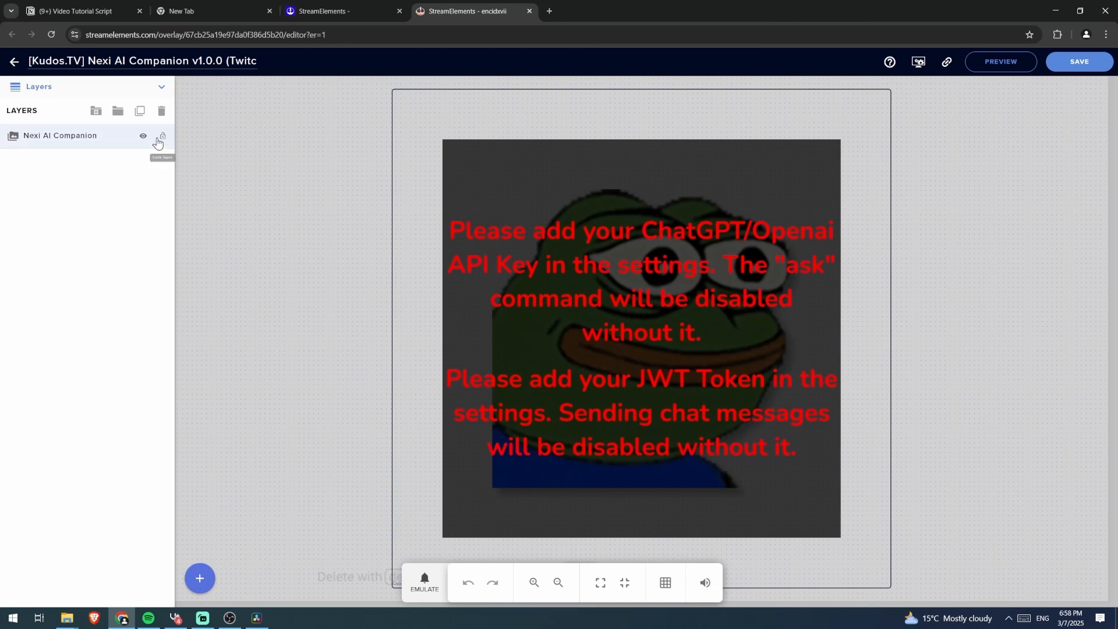
click(81, 135)
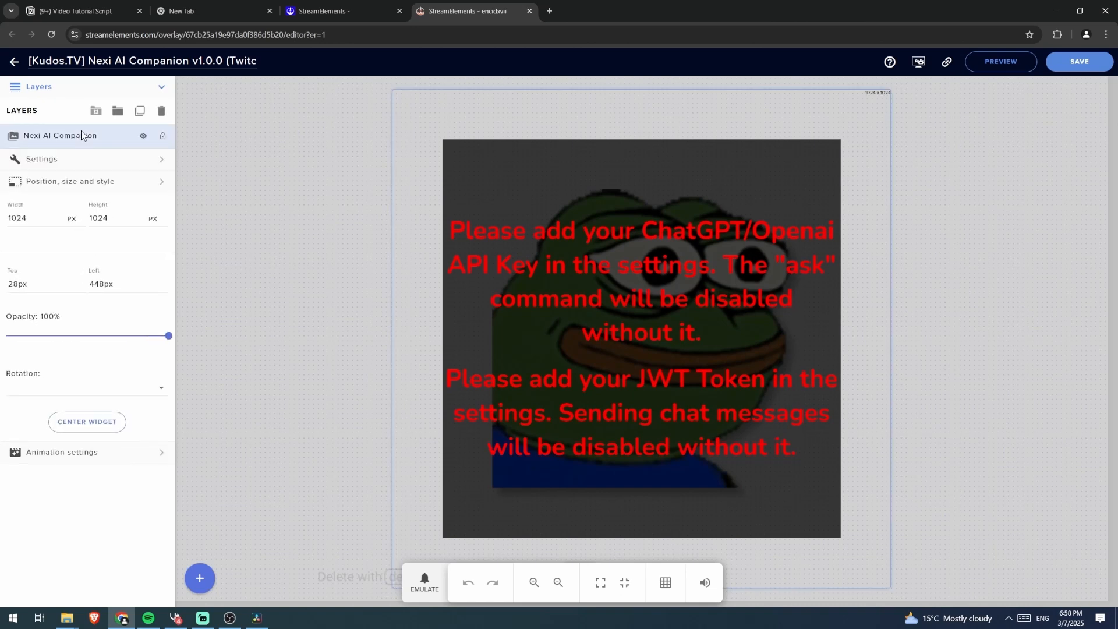
click(58, 155)
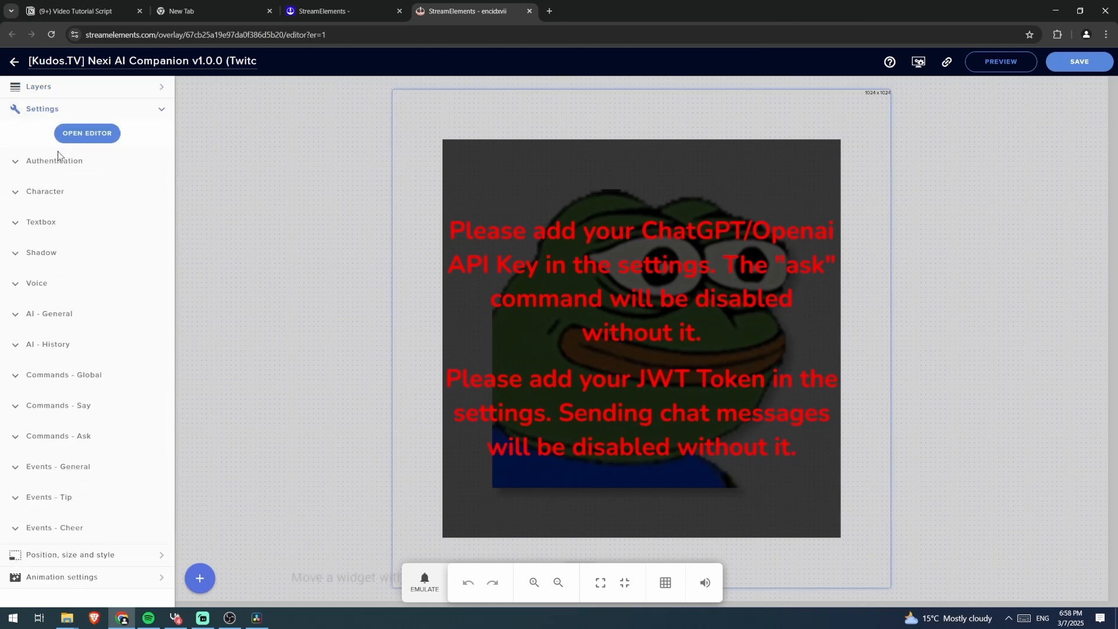
click(19, 166)
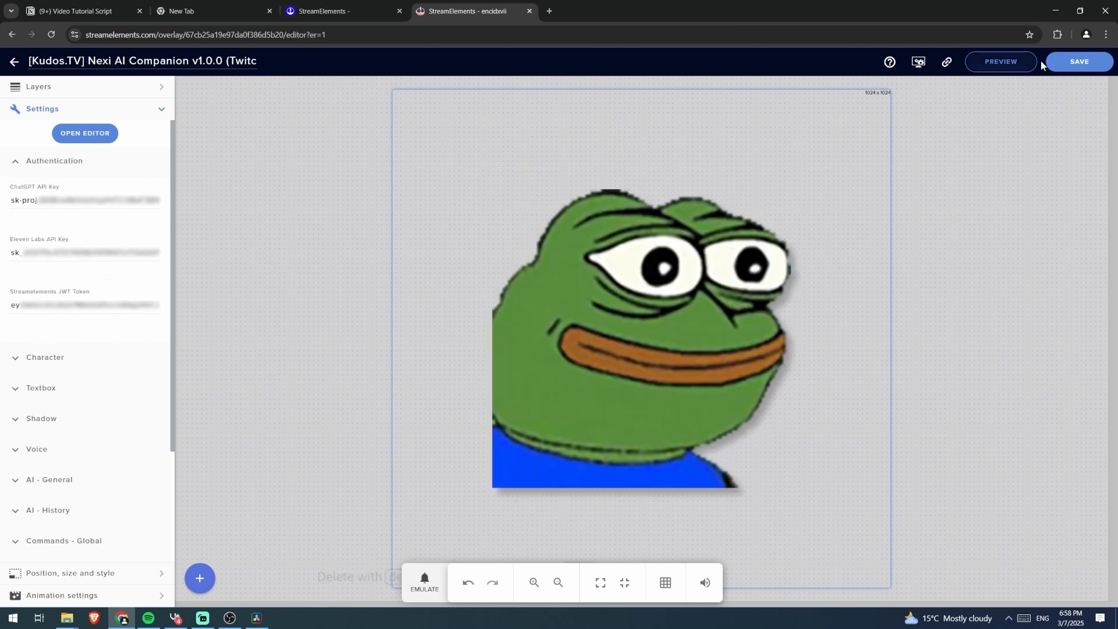
click(1062, 66)
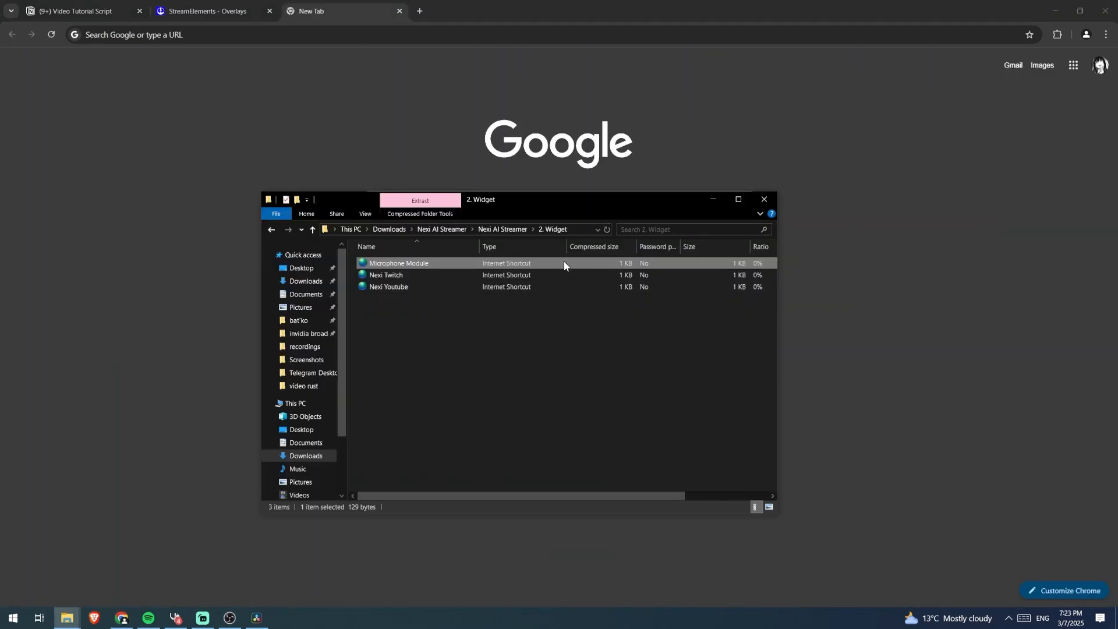
double_click(564, 263)
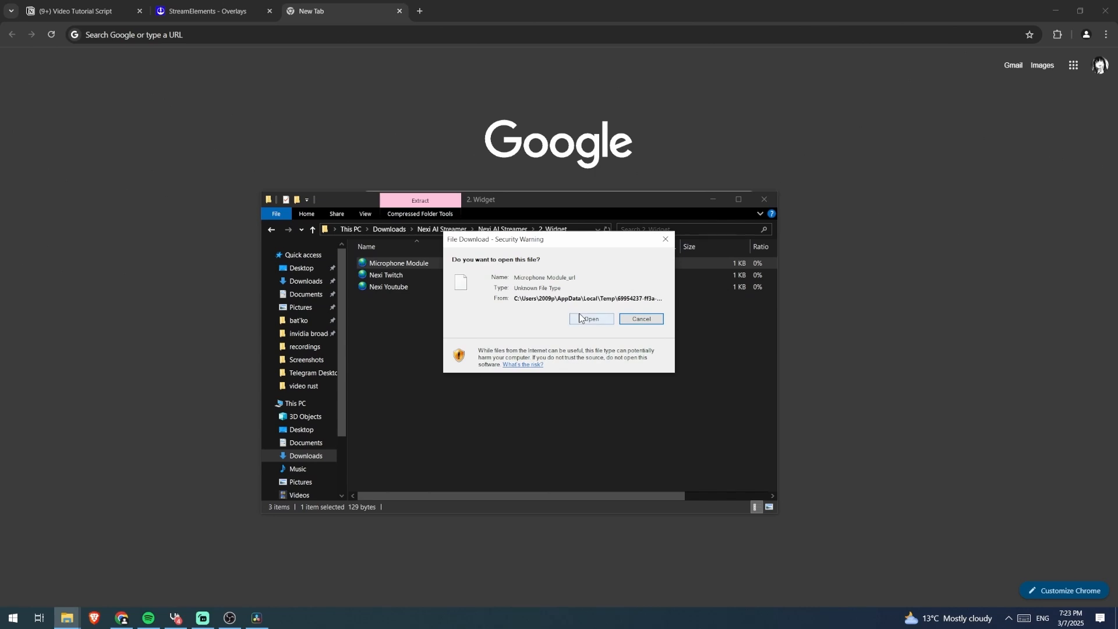
click(580, 316)
- Replace the Streamelements JWT field with the copied token and authenticate
triple_click(529, 290)
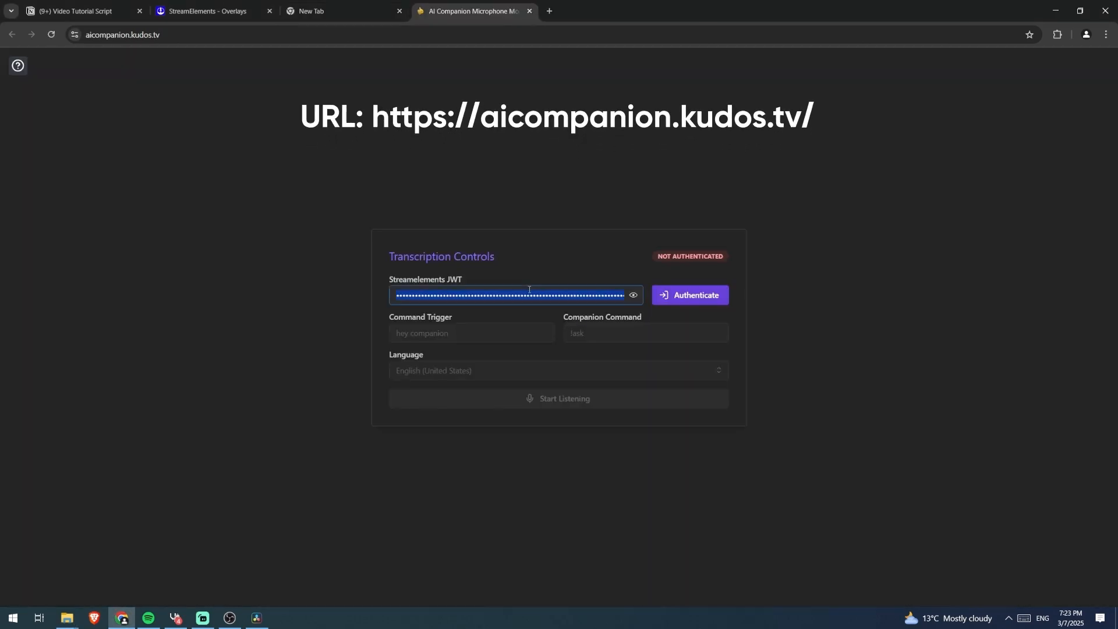
key(ctrl+v)
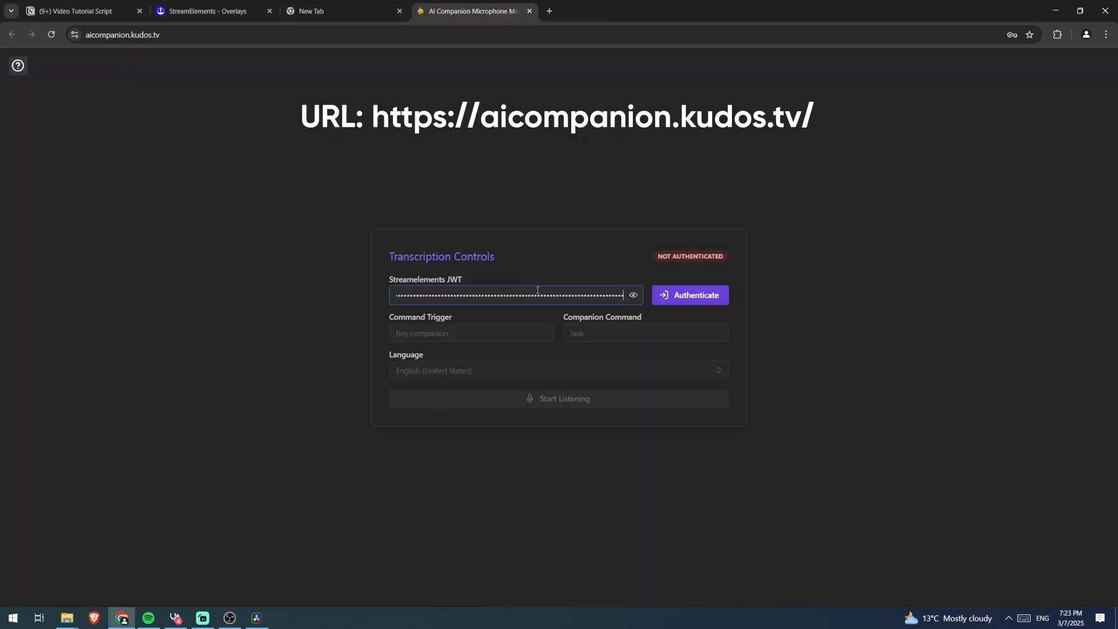
click(689, 300)
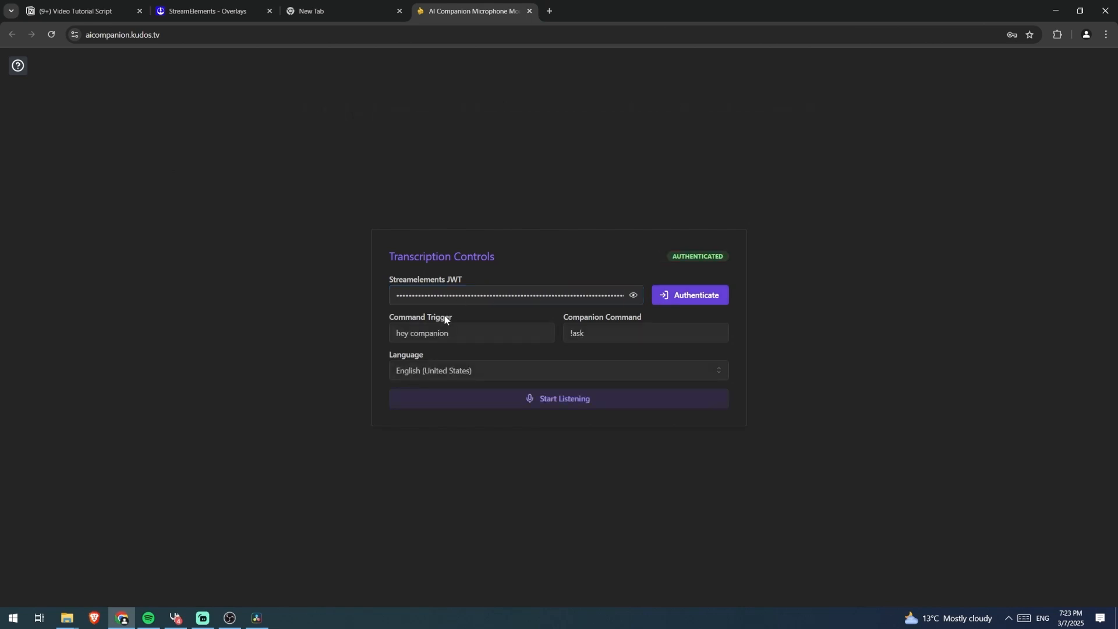
- Confirm trigger 'hey companion', command '!ask companion' and English (United States), then allow the microphone to start listening
drag(397, 334, 455, 333)
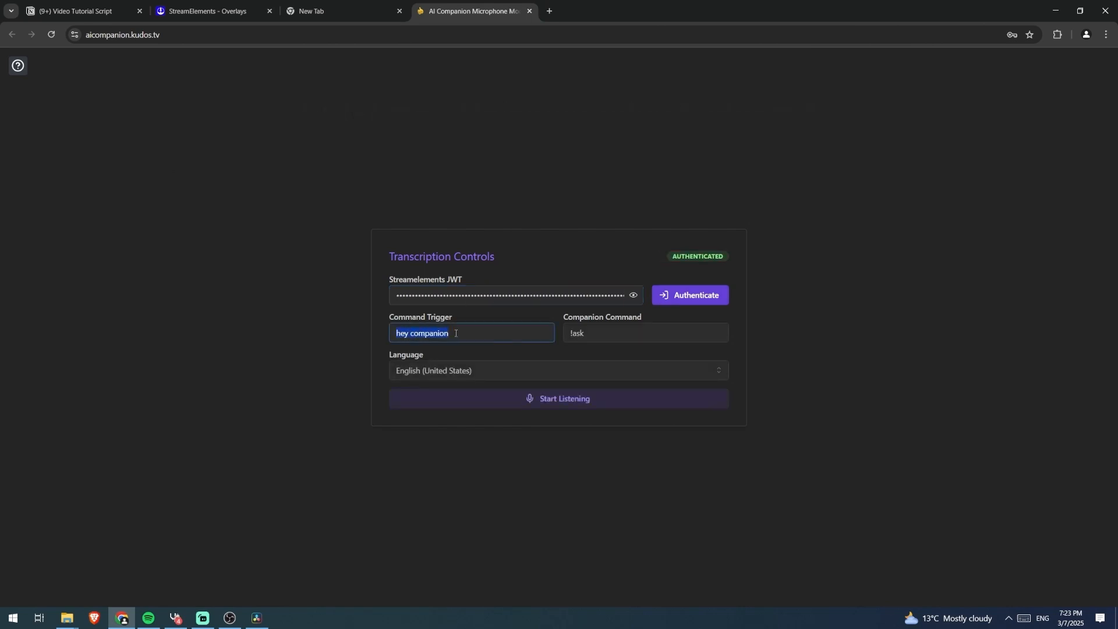
click(494, 337)
triple_click(592, 338)
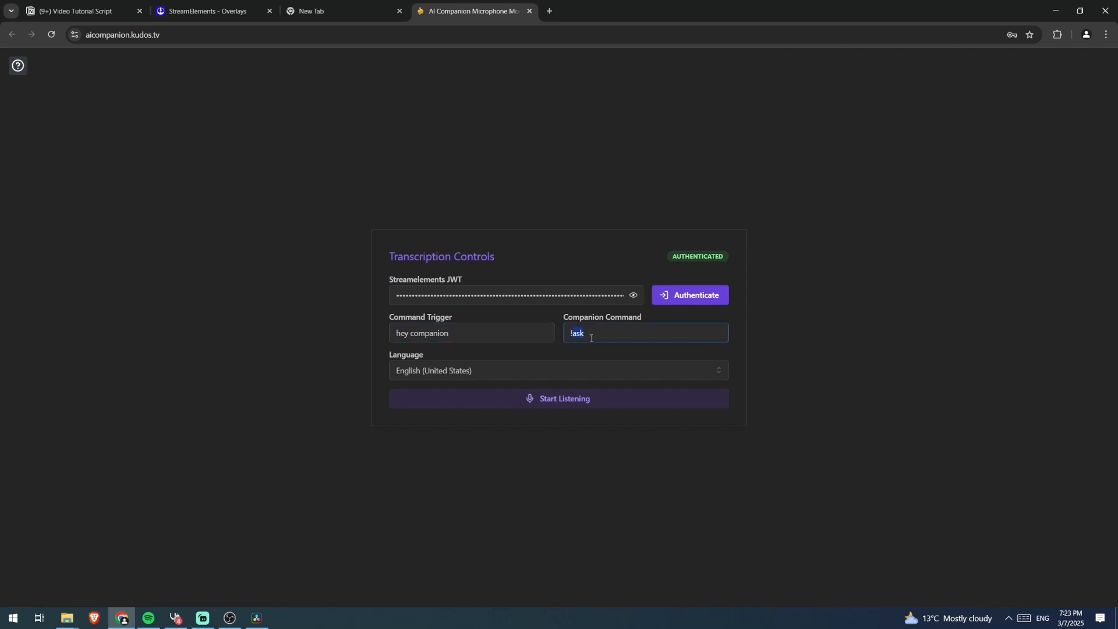
click(603, 371)
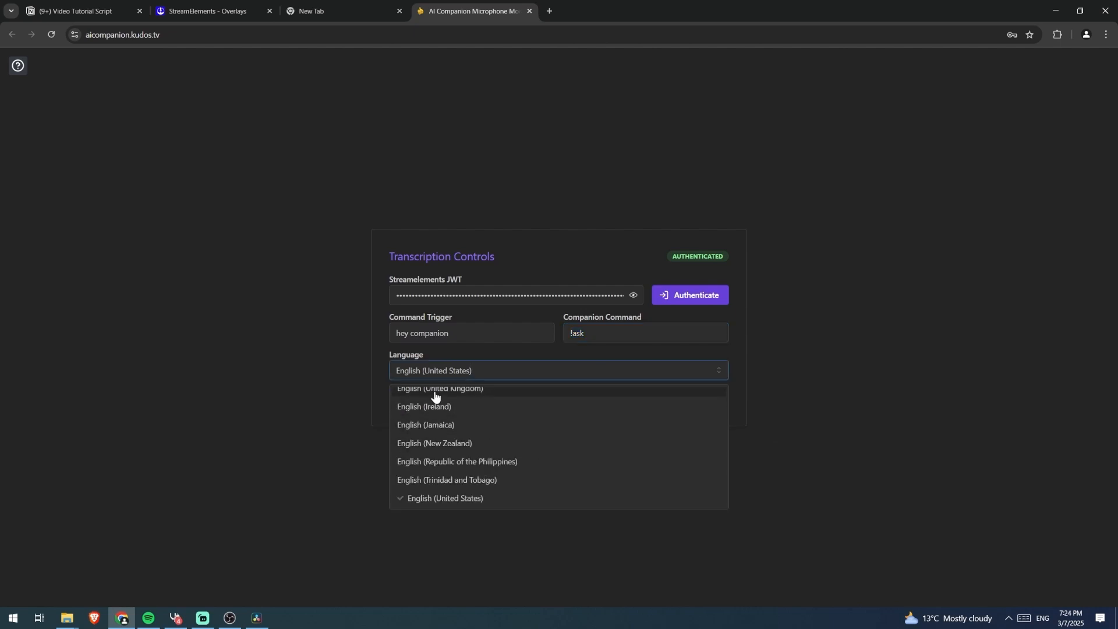
click(342, 362)
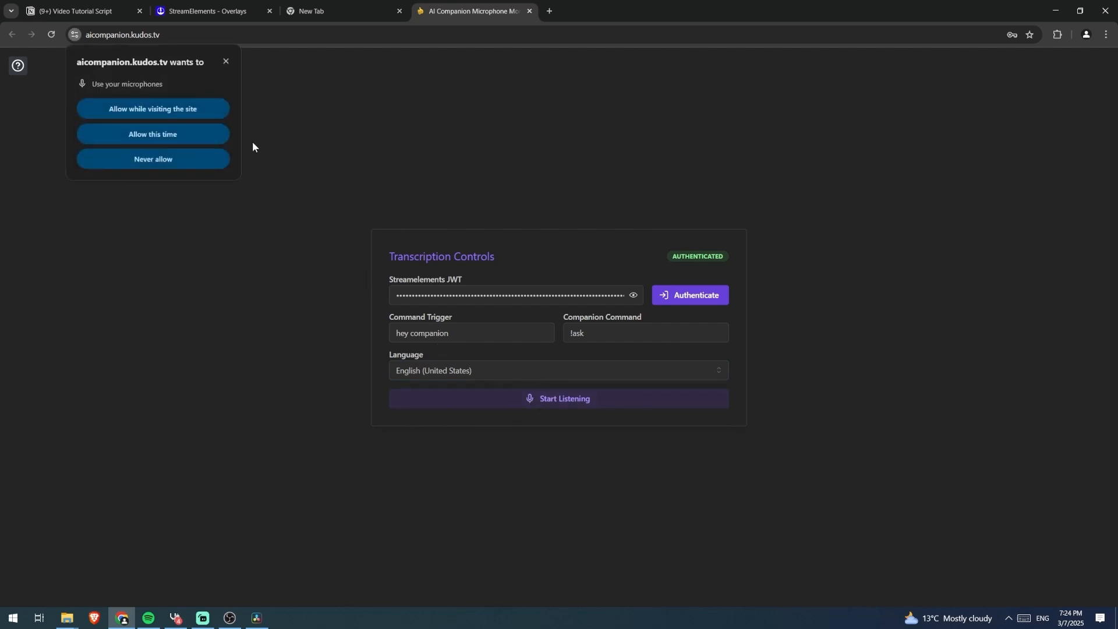
click(180, 109)
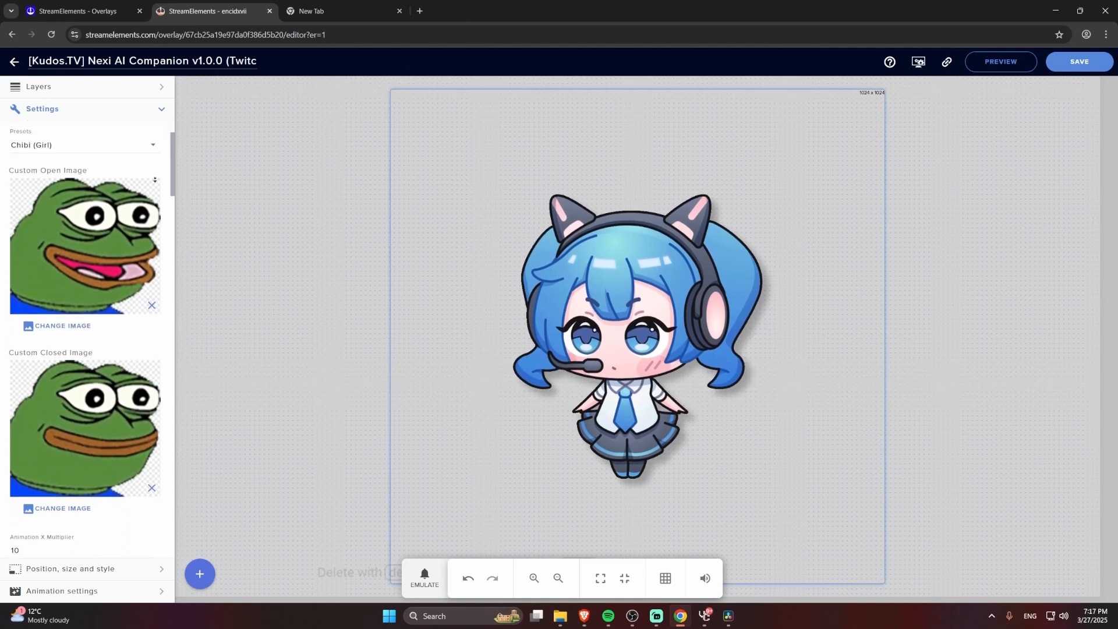
scroll(155, 180, down, 4)
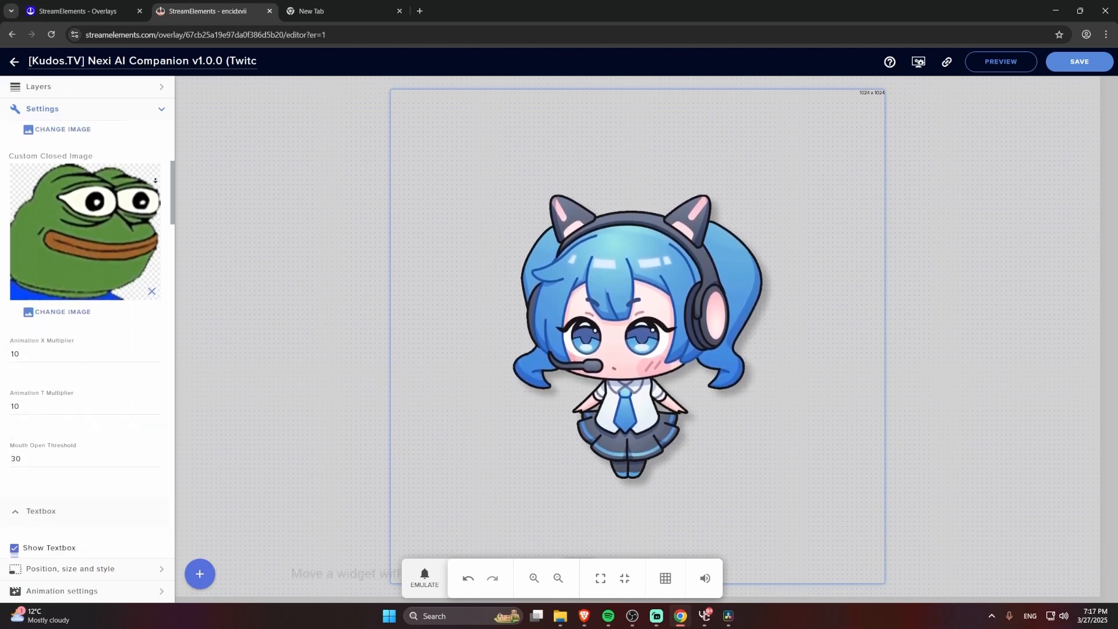
scroll(155, 180, down, 4)
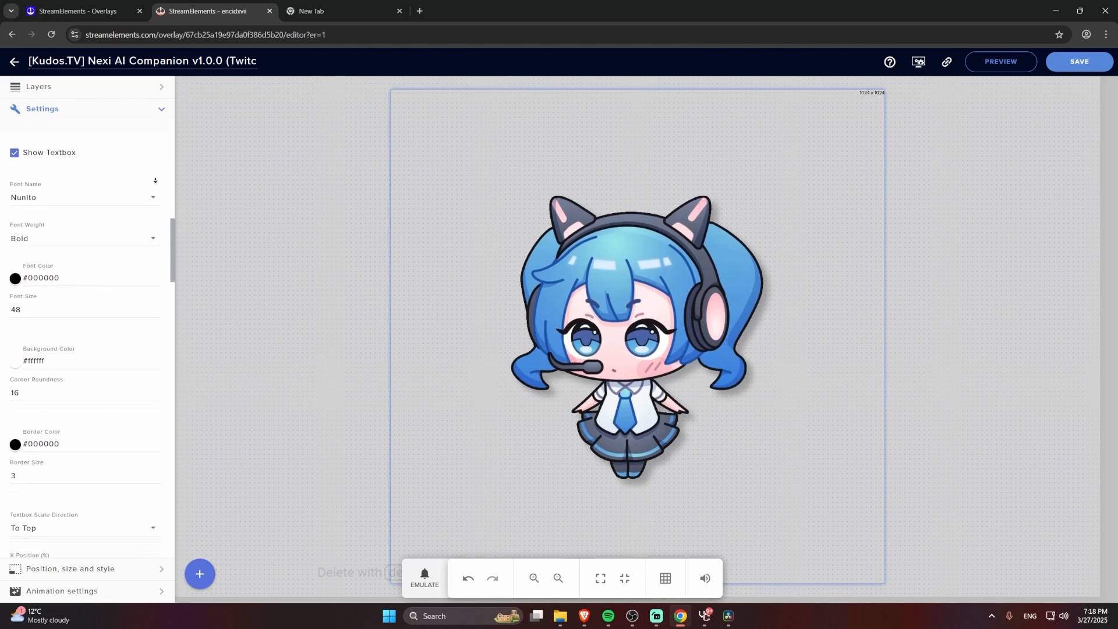
scroll(154, 180, down, 1)
scroll(156, 182, down, 2)
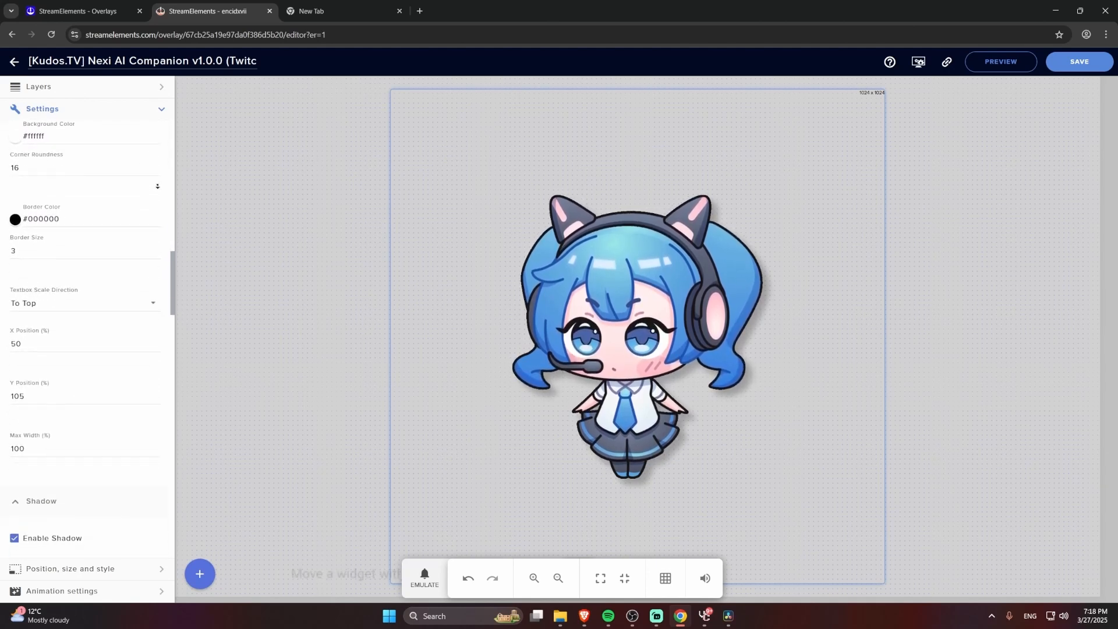
scroll(156, 186, down, 6)
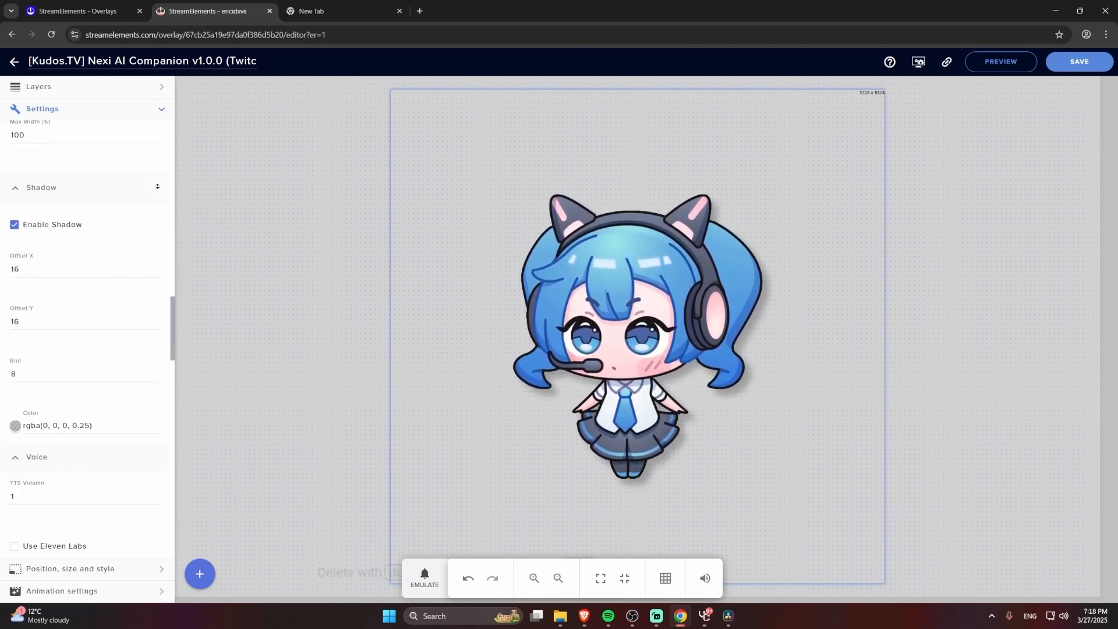
scroll(157, 186, down, 6)
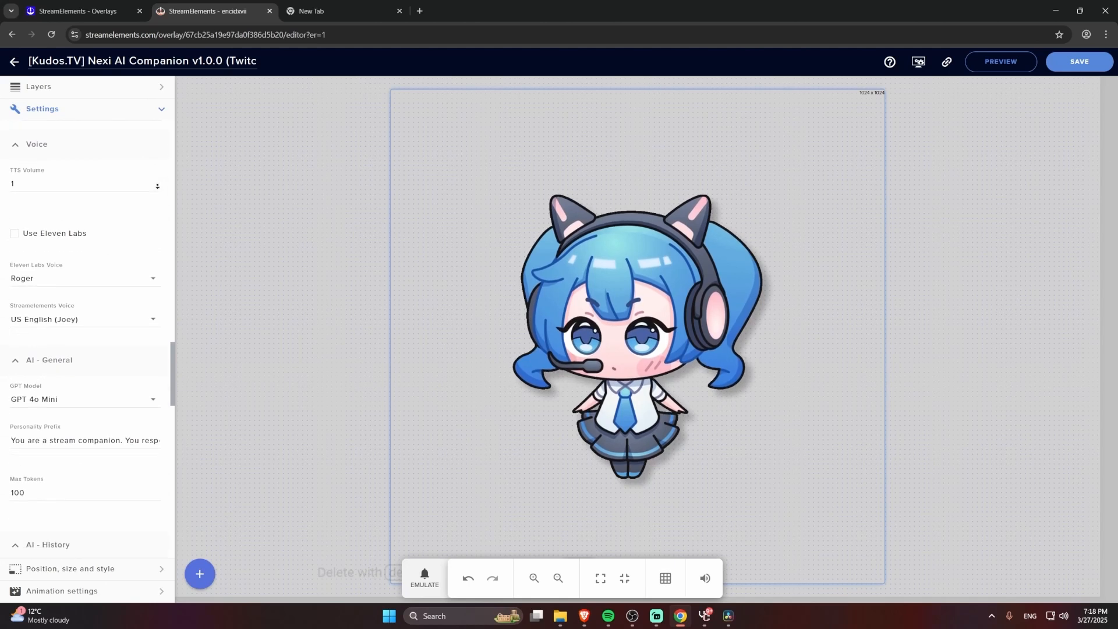
scroll(157, 186, down, 6)
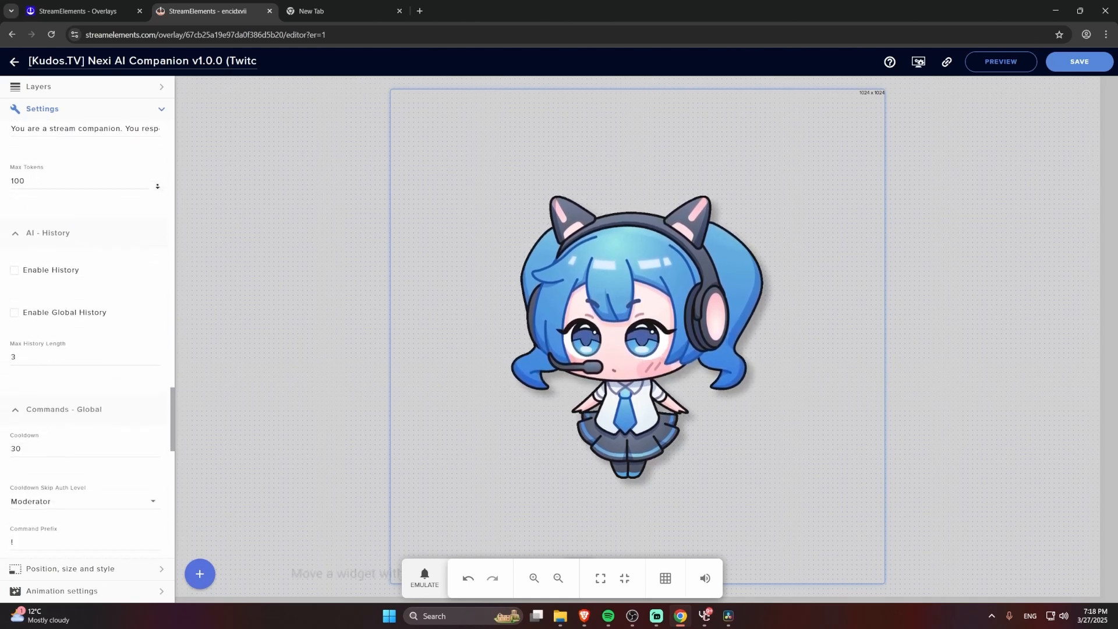
scroll(158, 186, down, 6)
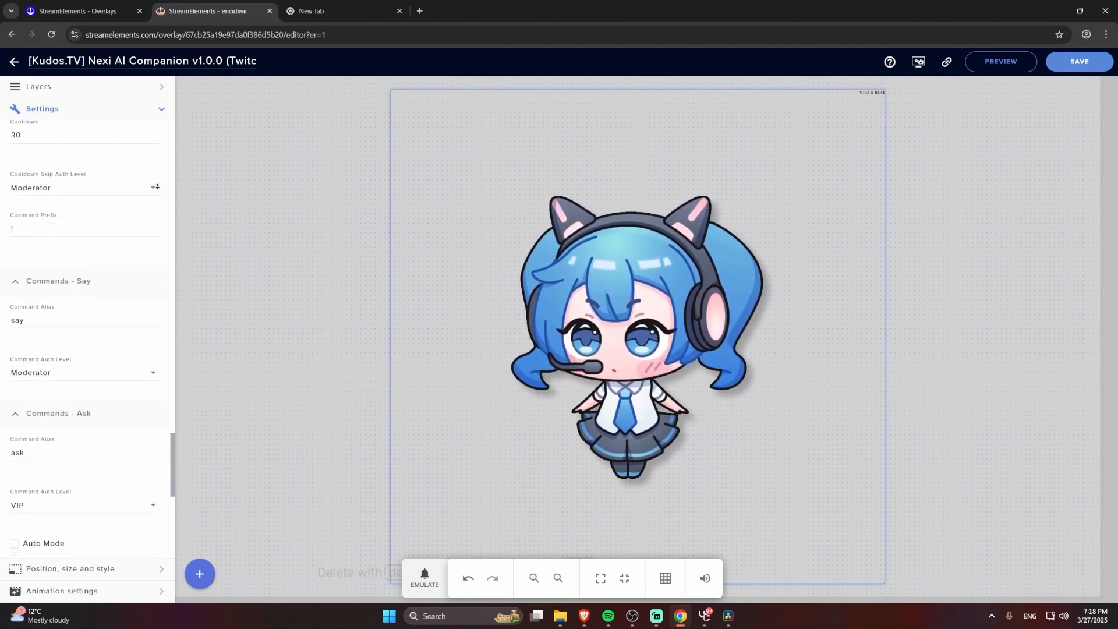
scroll(158, 187, down, 3)
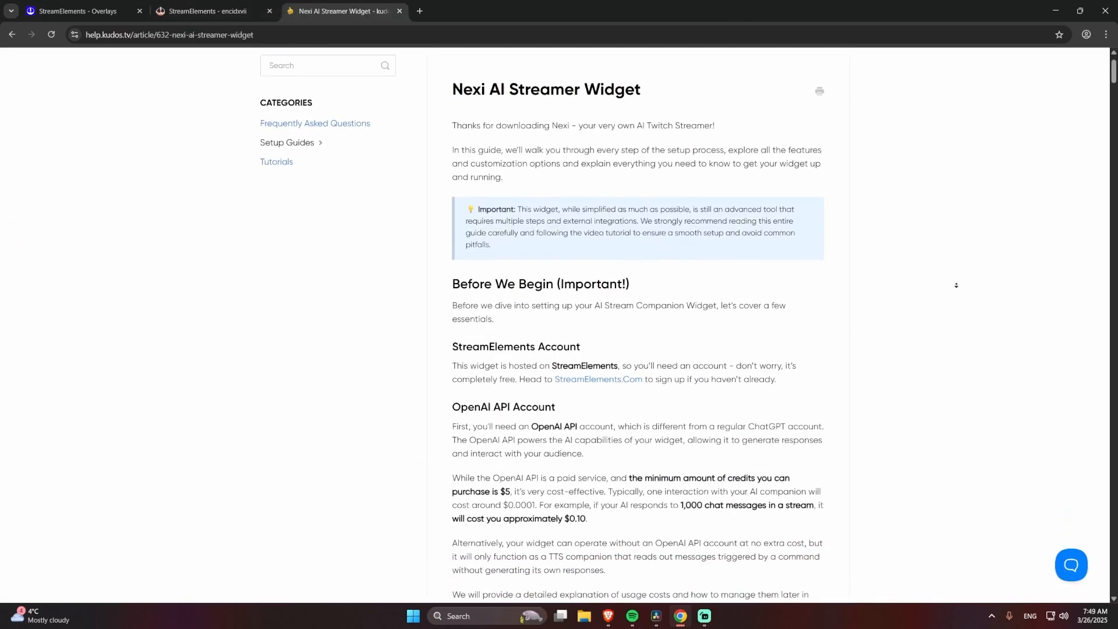
scroll(955, 293, down, 3)
- Scroll the help article down to Character Settings and switch the character preset to Black Cat
scroll(955, 292, down, 15)
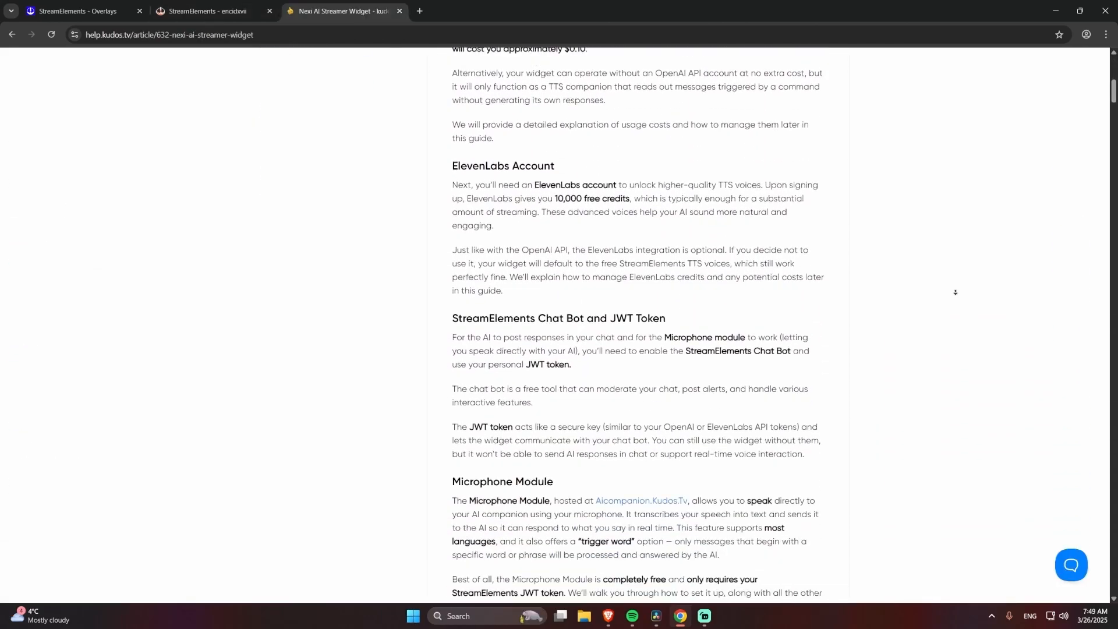
scroll(955, 293, down, 11)
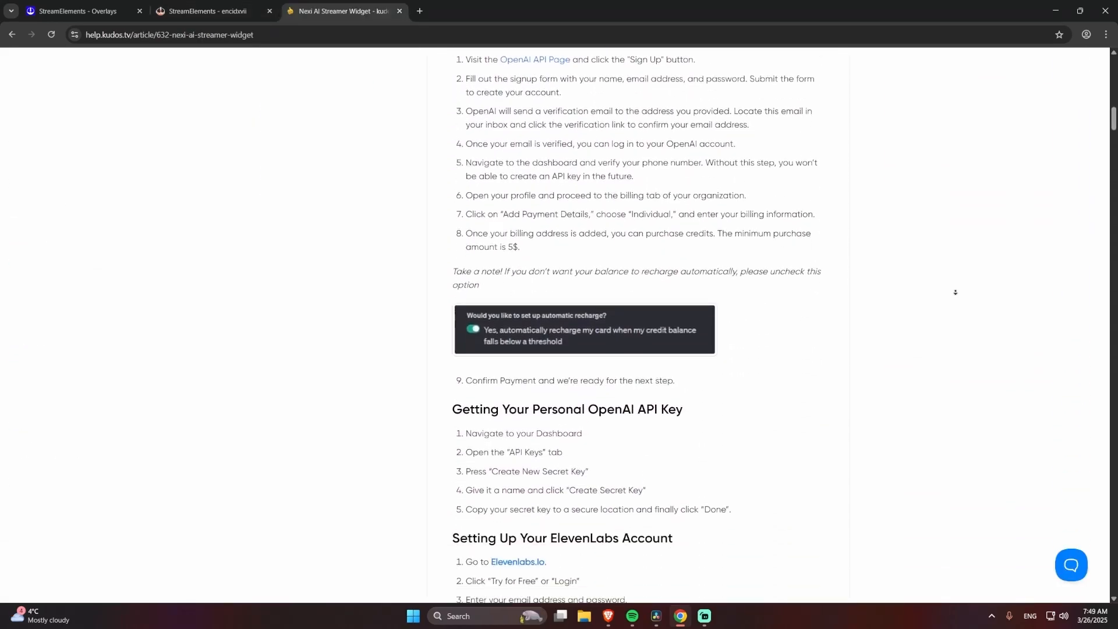
scroll(956, 292, down, 11)
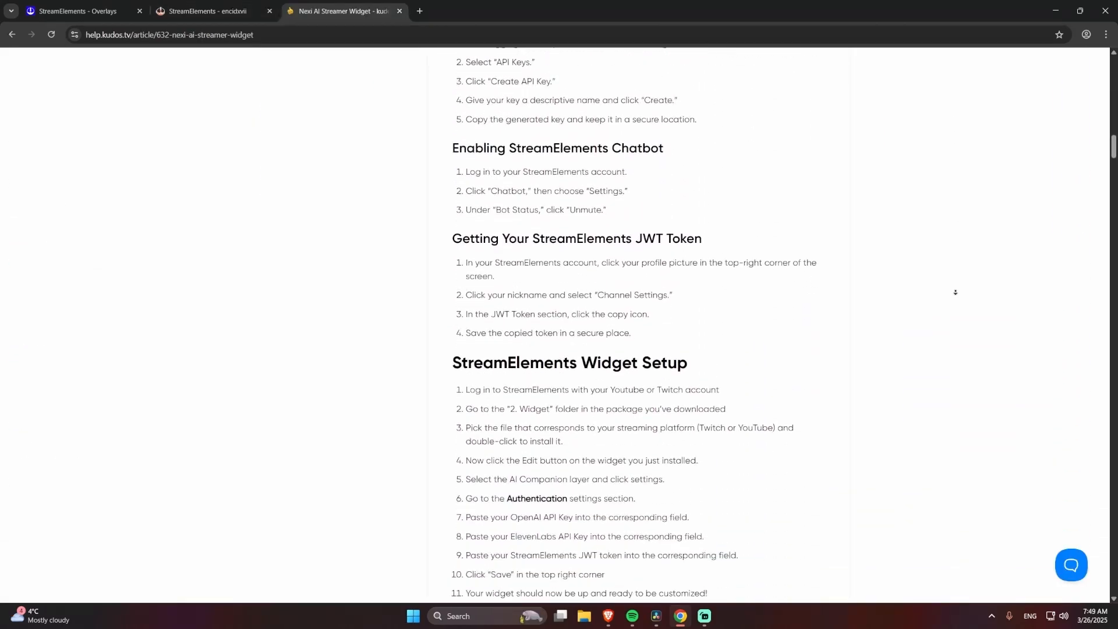
scroll(955, 292, down, 9)
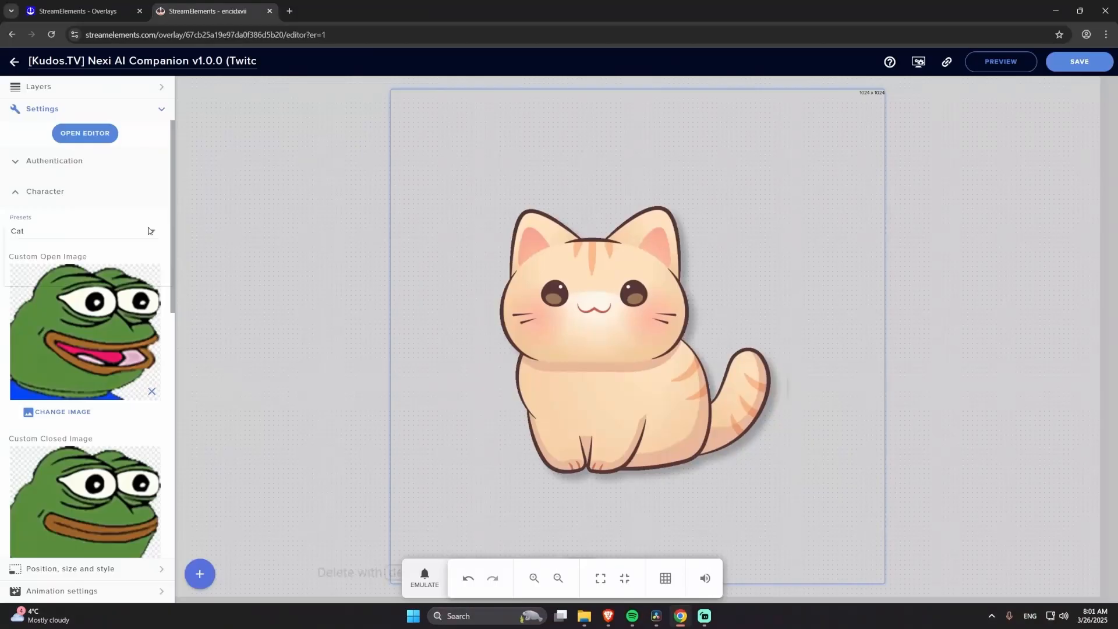
click(149, 230)
click(123, 254)
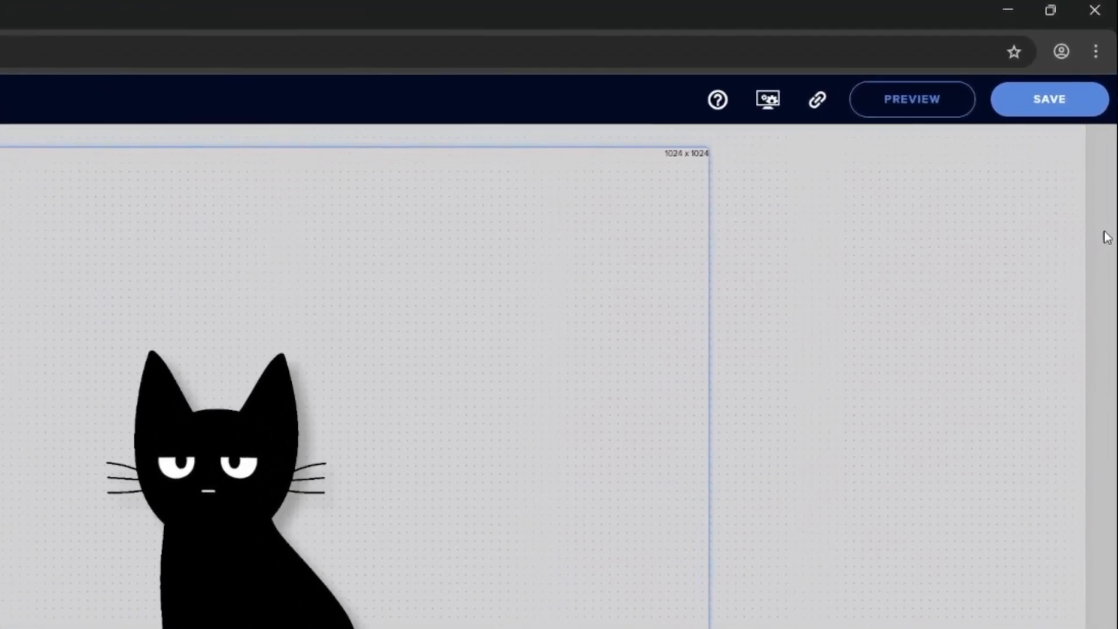
- Save the widget, then preview the Bunny character preset
click(1052, 108)
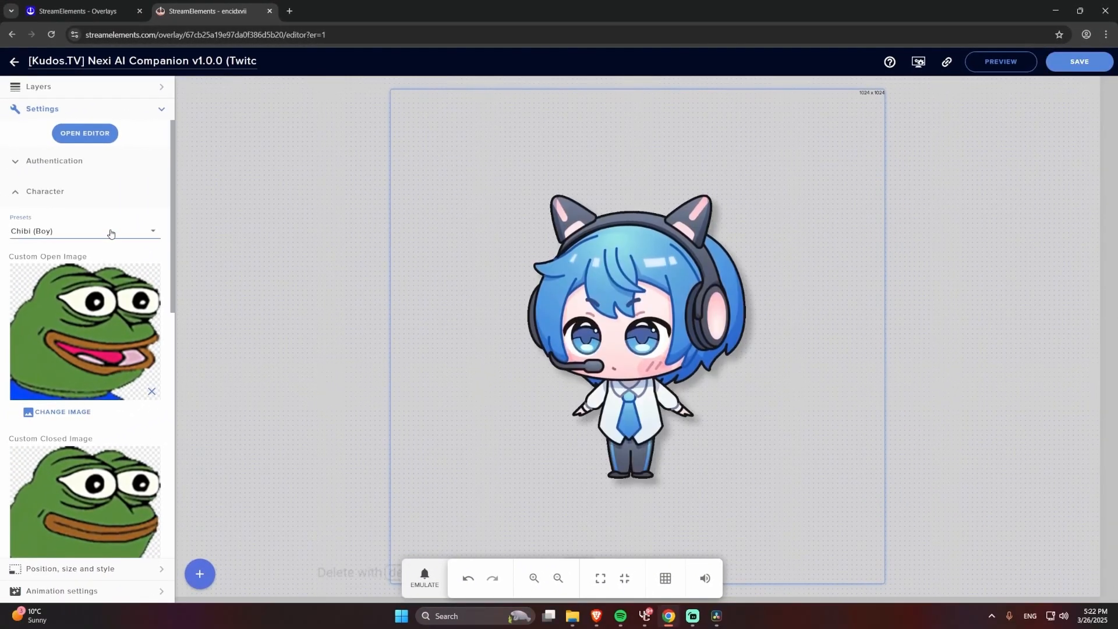
click(110, 232)
scroll(87, 251, down, 1)
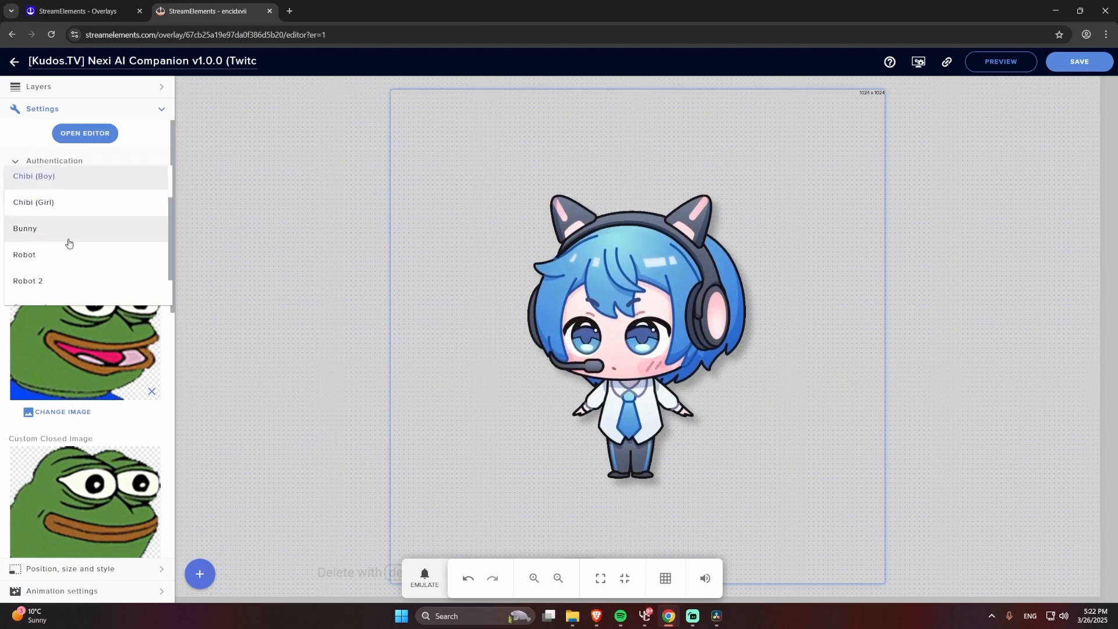
click(69, 240)
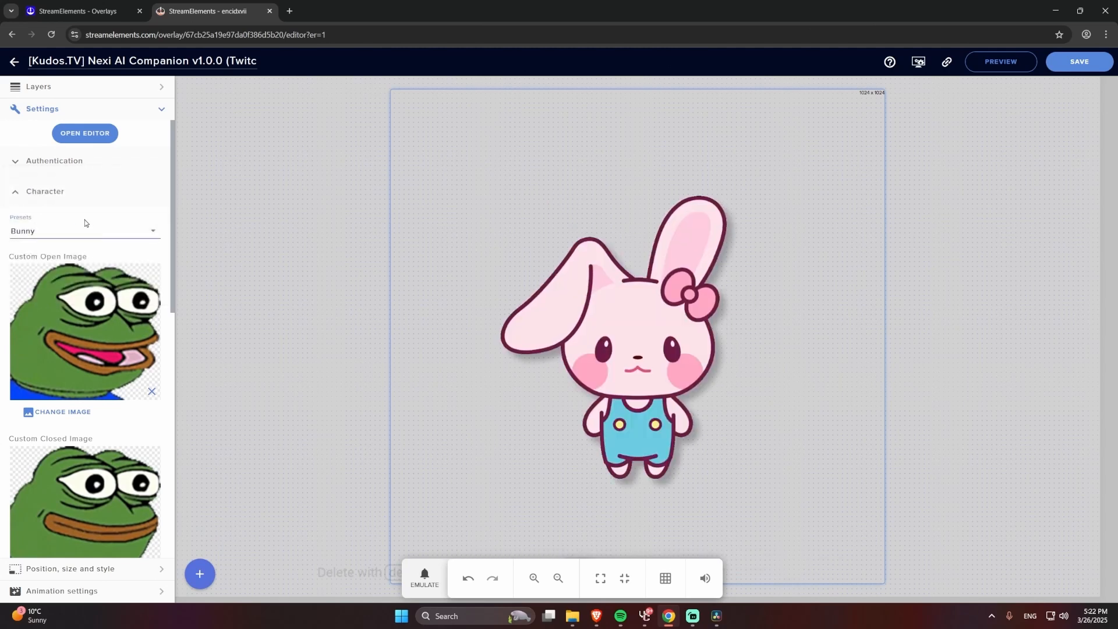
- Try the Robot 2 preset, then settle on the Robot character preset
click(86, 230)
scroll(81, 250, down, 2)
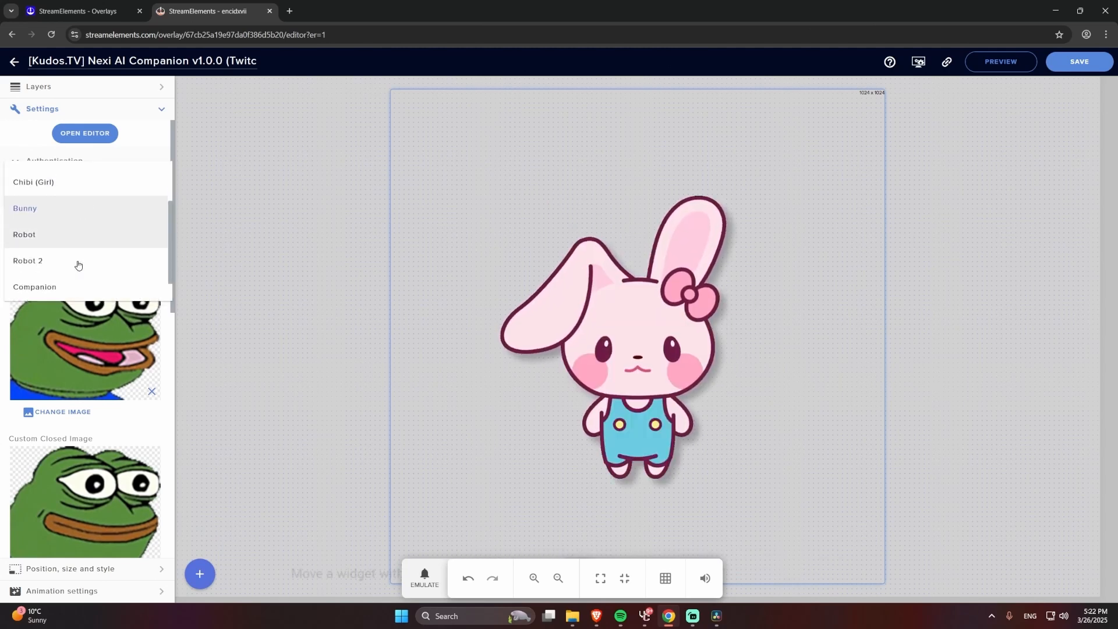
click(74, 236)
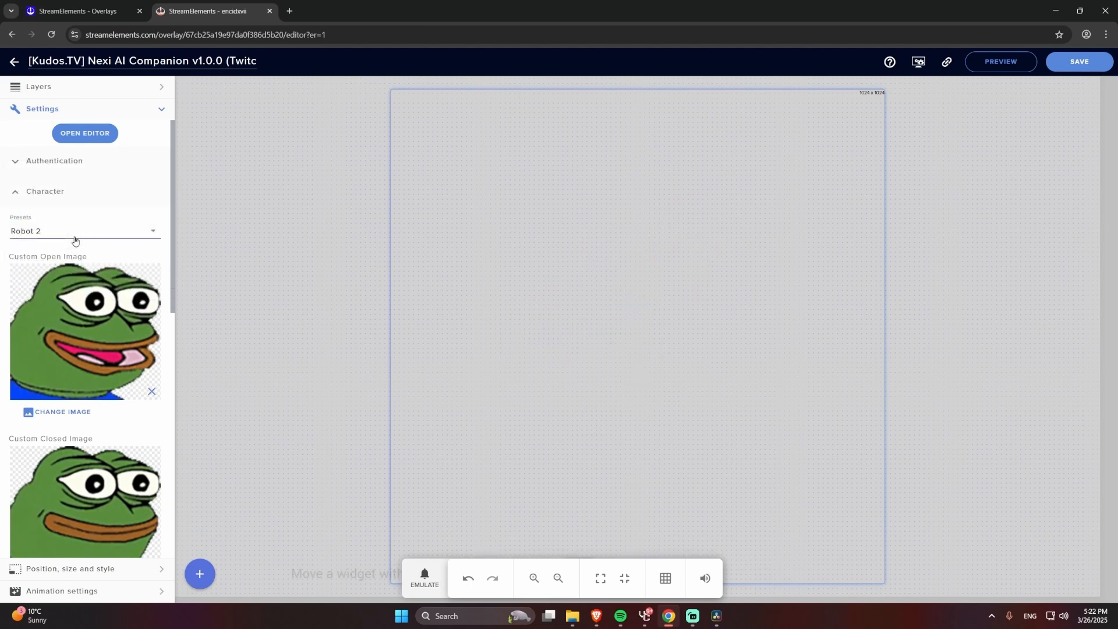
click(78, 239)
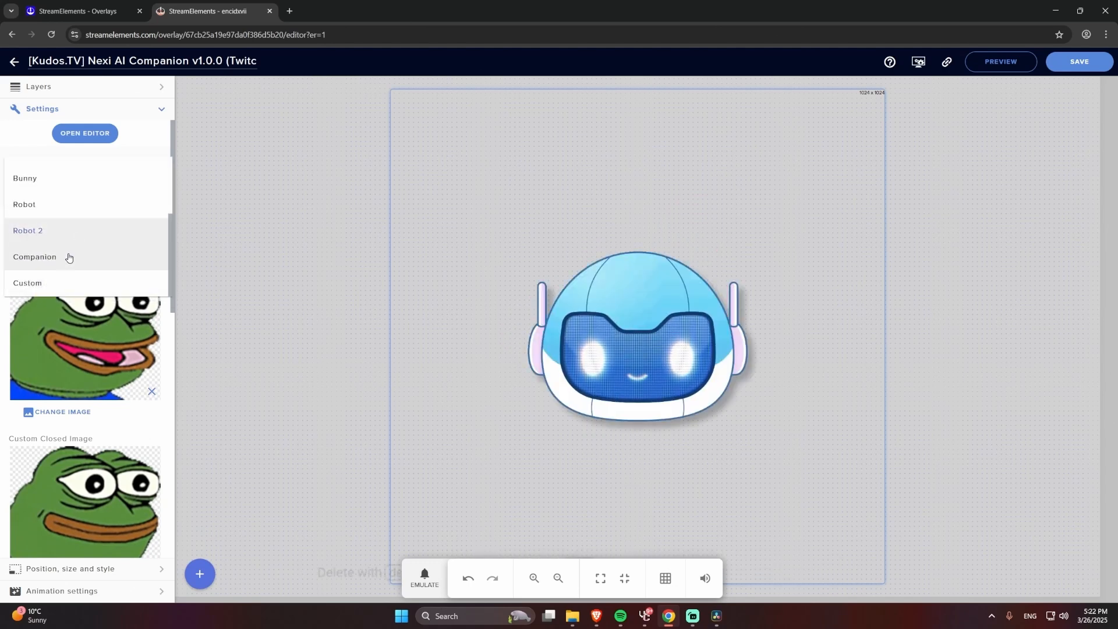
click(68, 204)
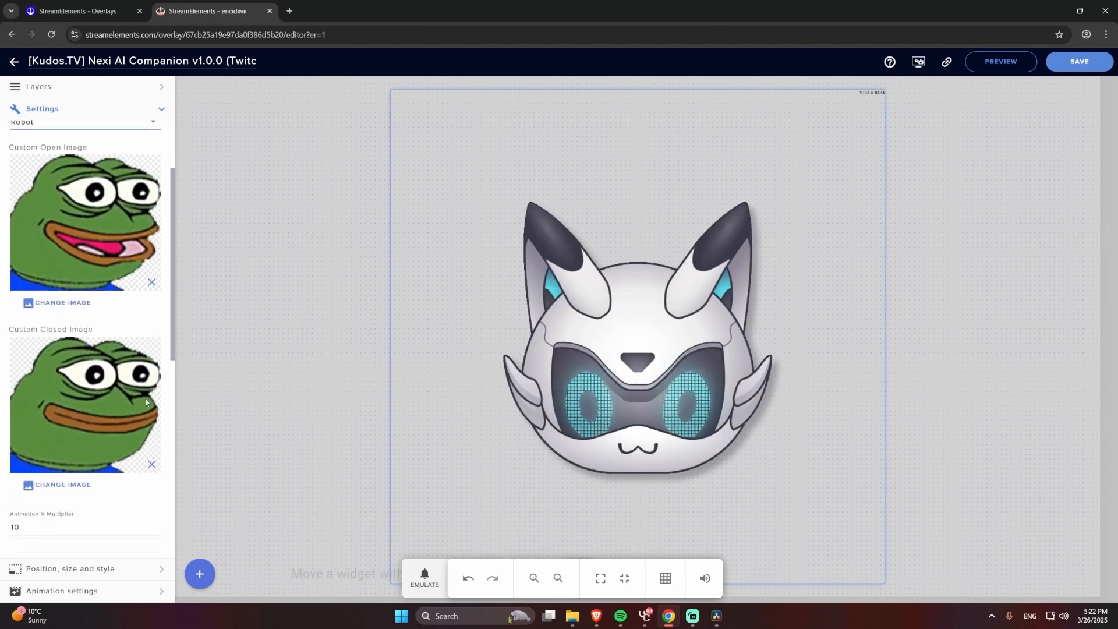
- Use the same library picture for the open- and closed-mouth images and choose the Custom preset
click(47, 304)
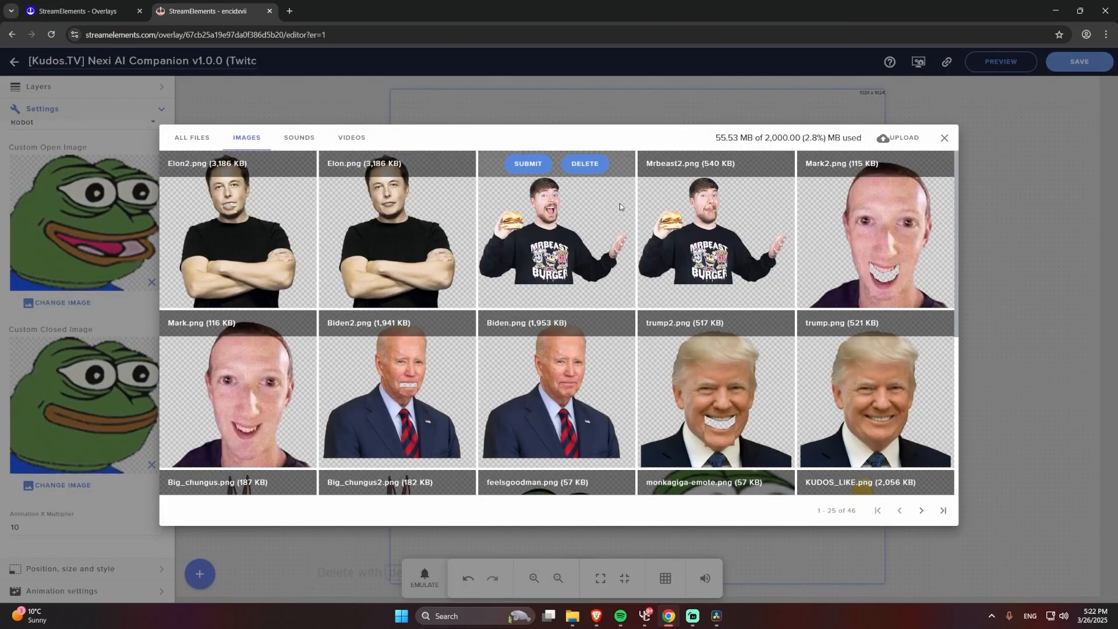
click(528, 164)
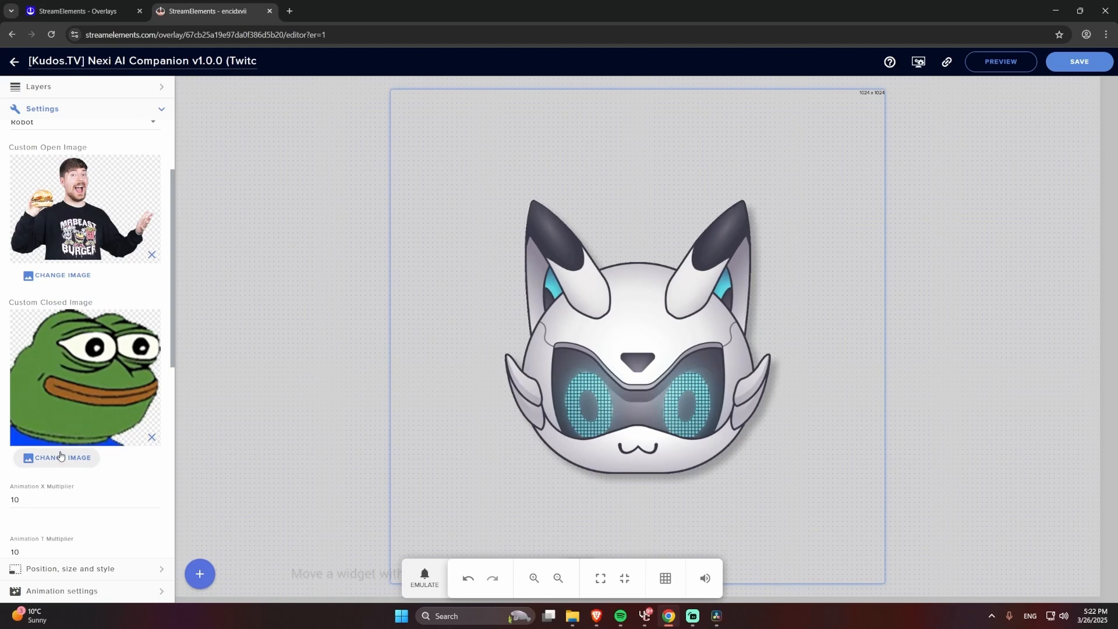
click(62, 457)
click(673, 164)
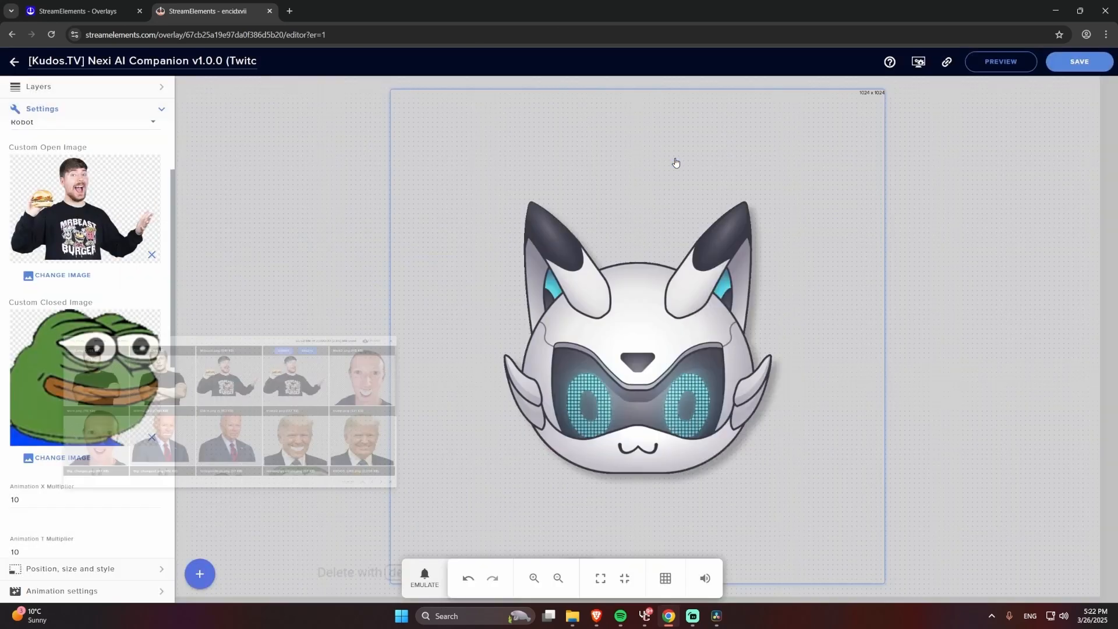
scroll(84, 242, up, 1)
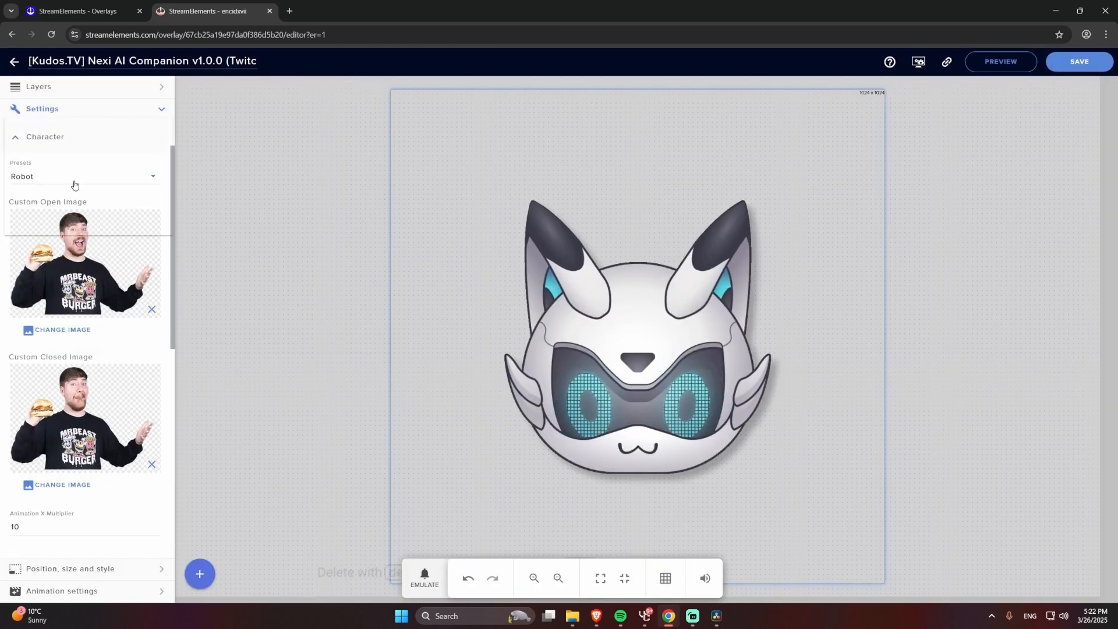
click(76, 177)
scroll(61, 222, down, 1)
click(56, 232)
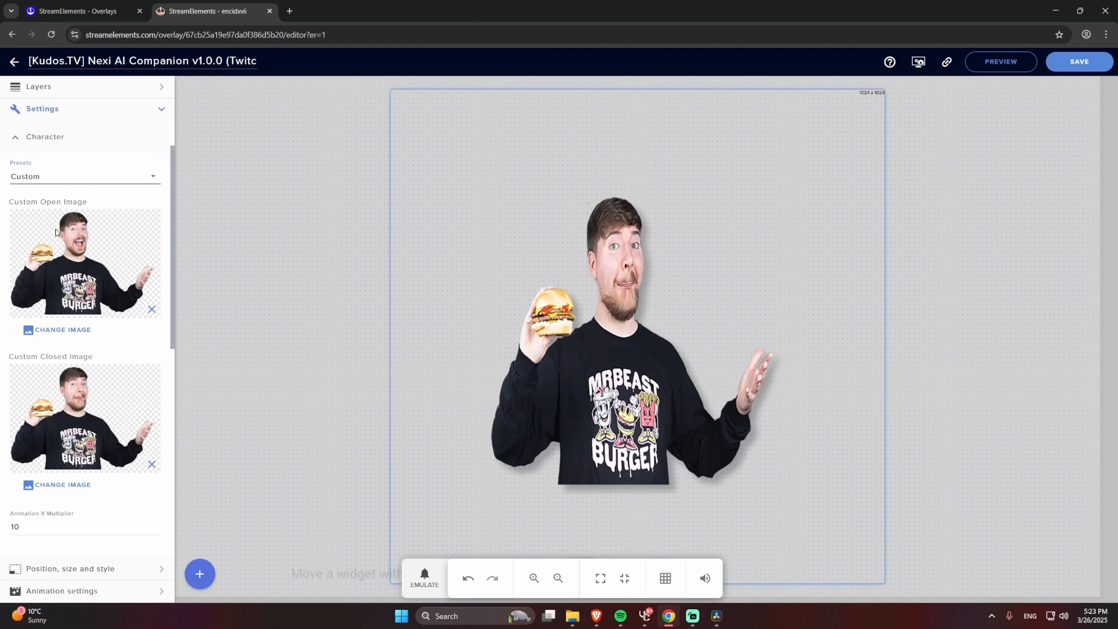
- Set Animation X Multiplier 20, Animation T Multiplier 5 and Mouth Open Threshold 10
scroll(56, 232, down, 3)
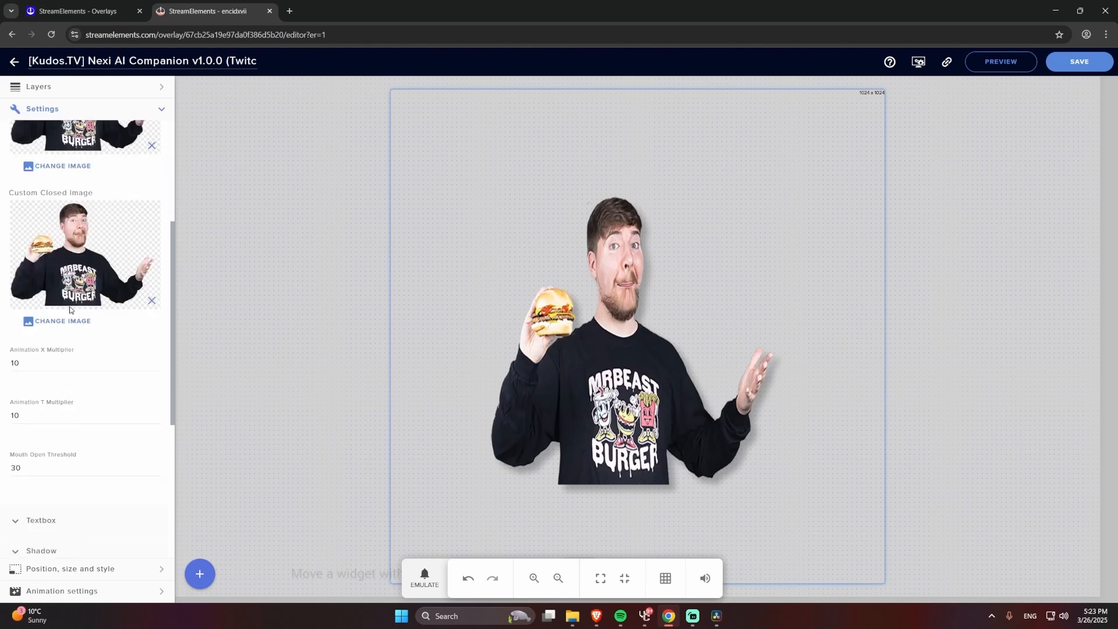
double_click(10, 363)
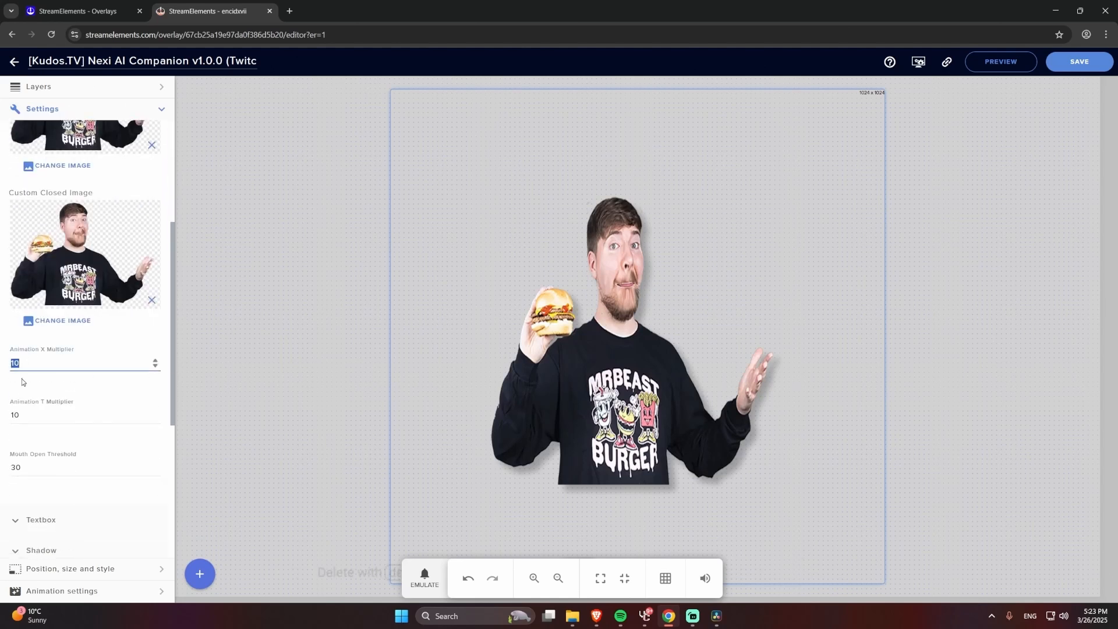
text(20)
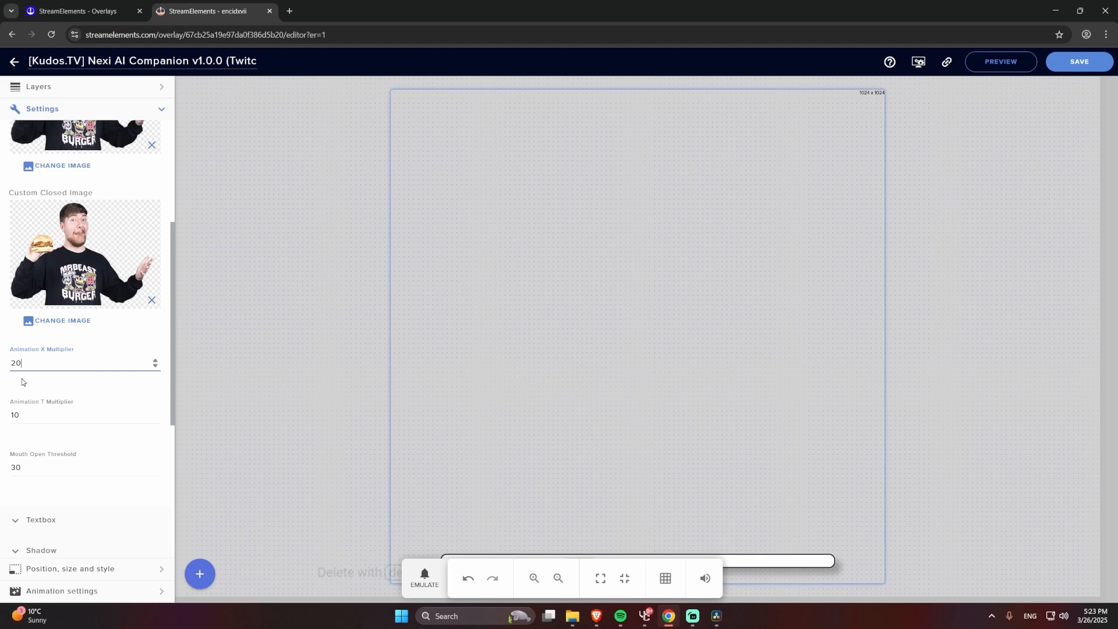
key(Tab)
text(5)
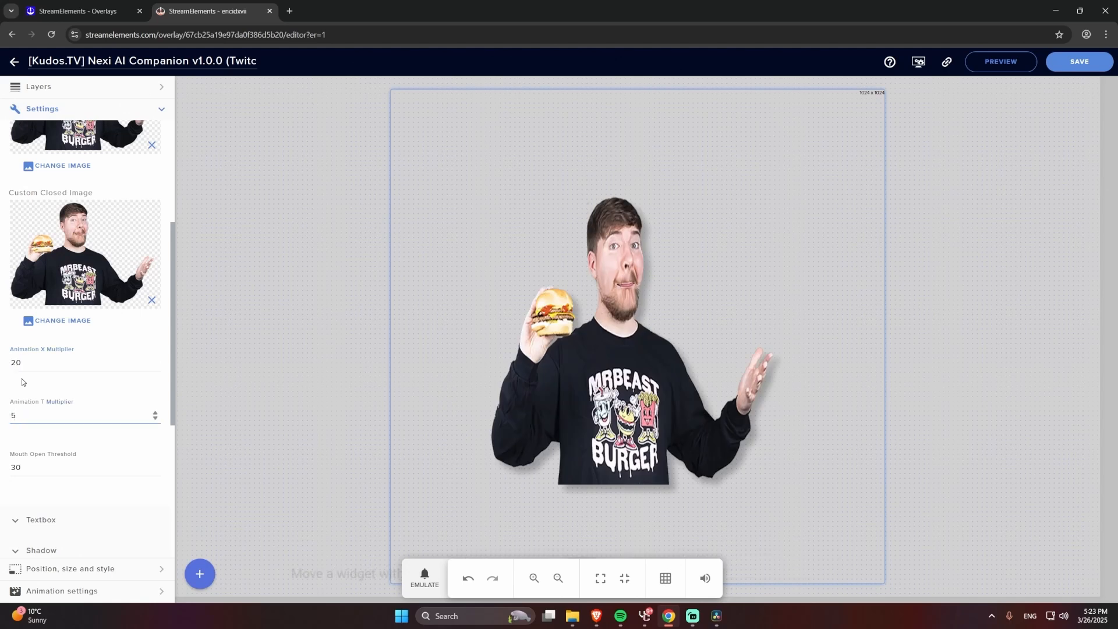
key(Tab)
text(10)
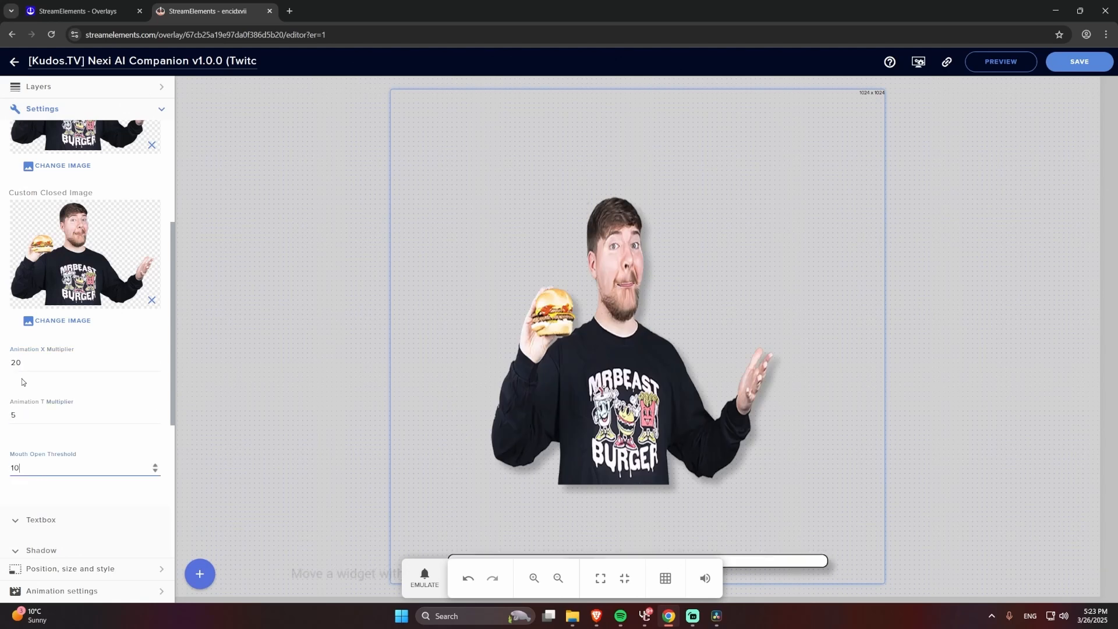
click(46, 378)
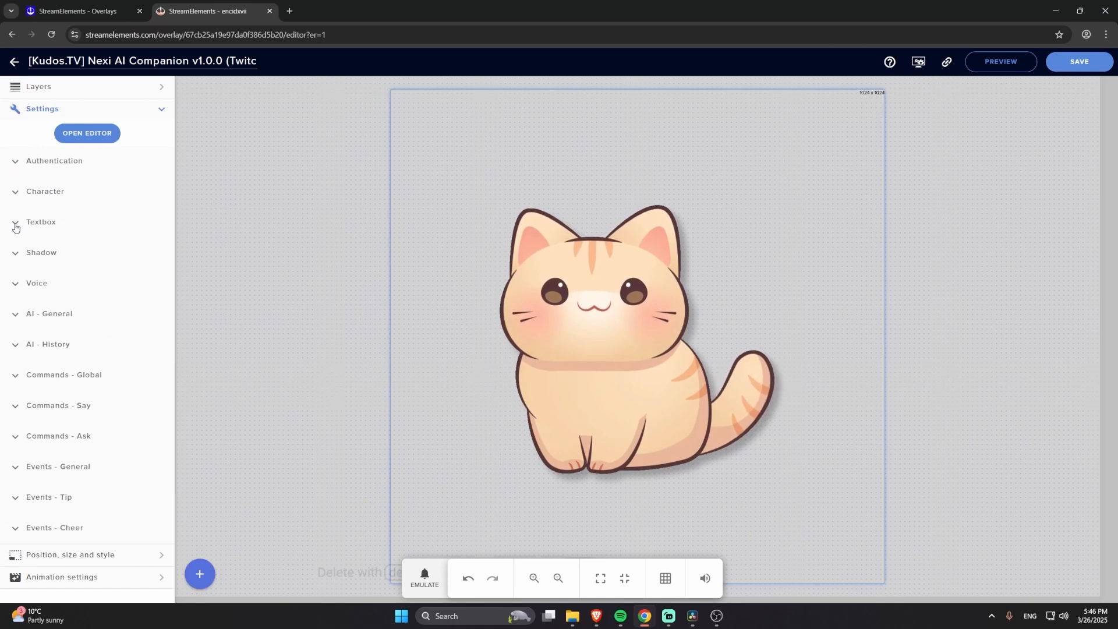
- Position the textbox at X 10 and Y 10 with a Max Width of 300
click(16, 227)
scroll(16, 224, down, 1)
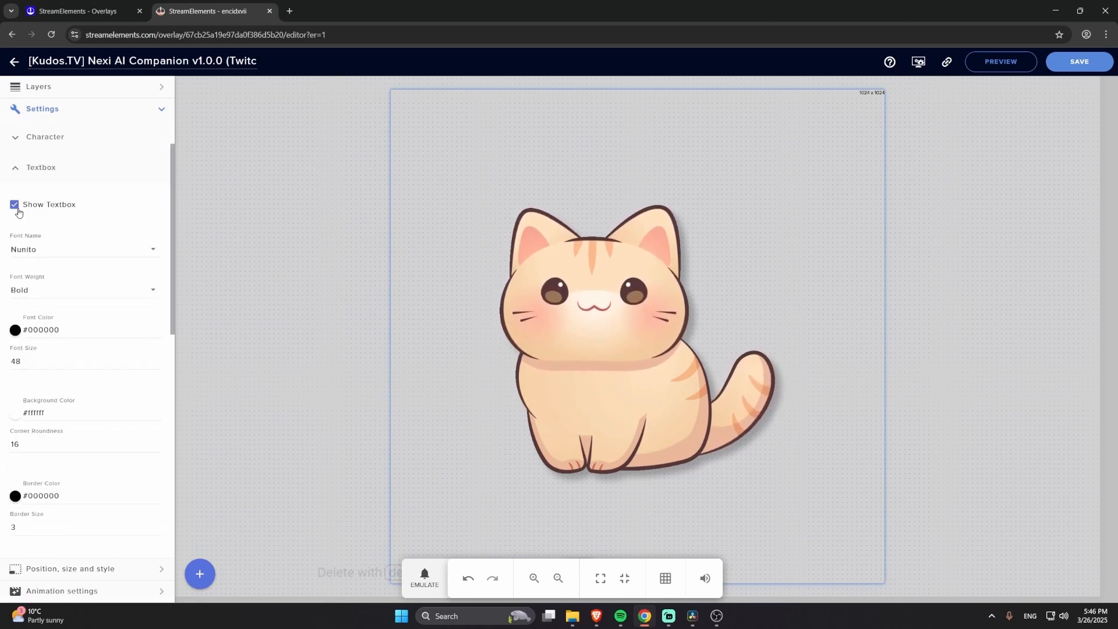
click(18, 209)
click(18, 209)
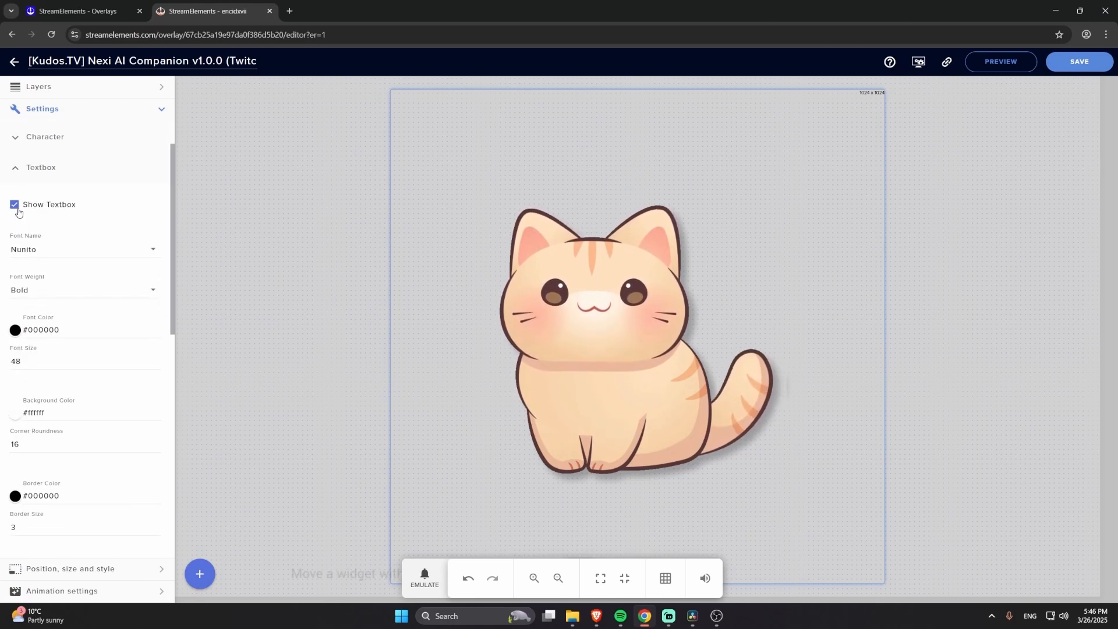
scroll(23, 262, down, 6)
double_click(16, 293)
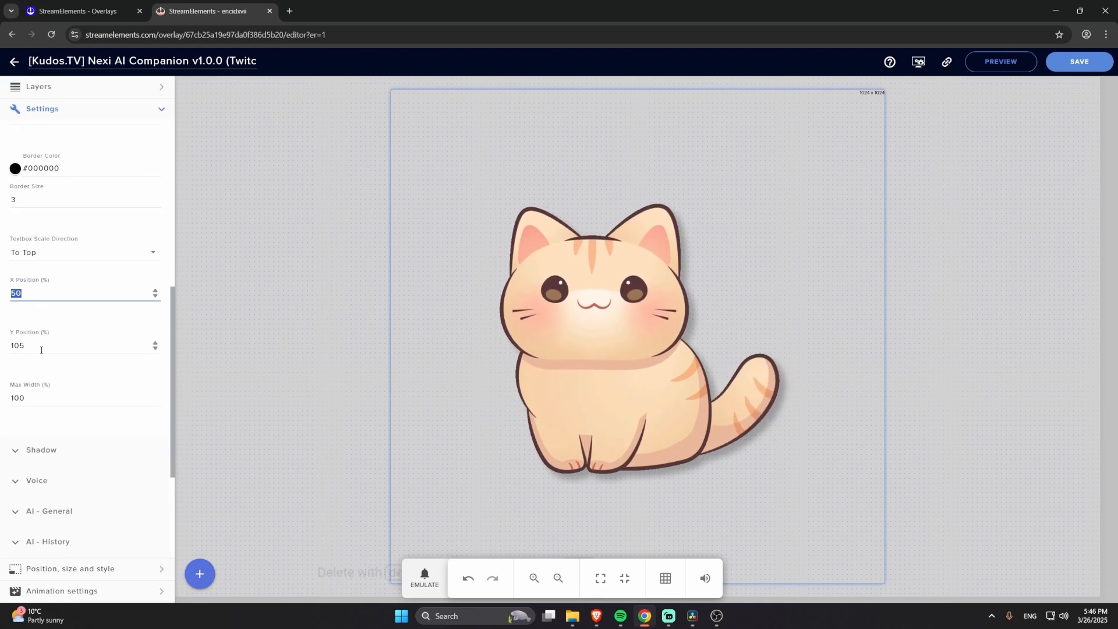
text(10)
key(Tab)
text(10)
key(Tab)
text(30)
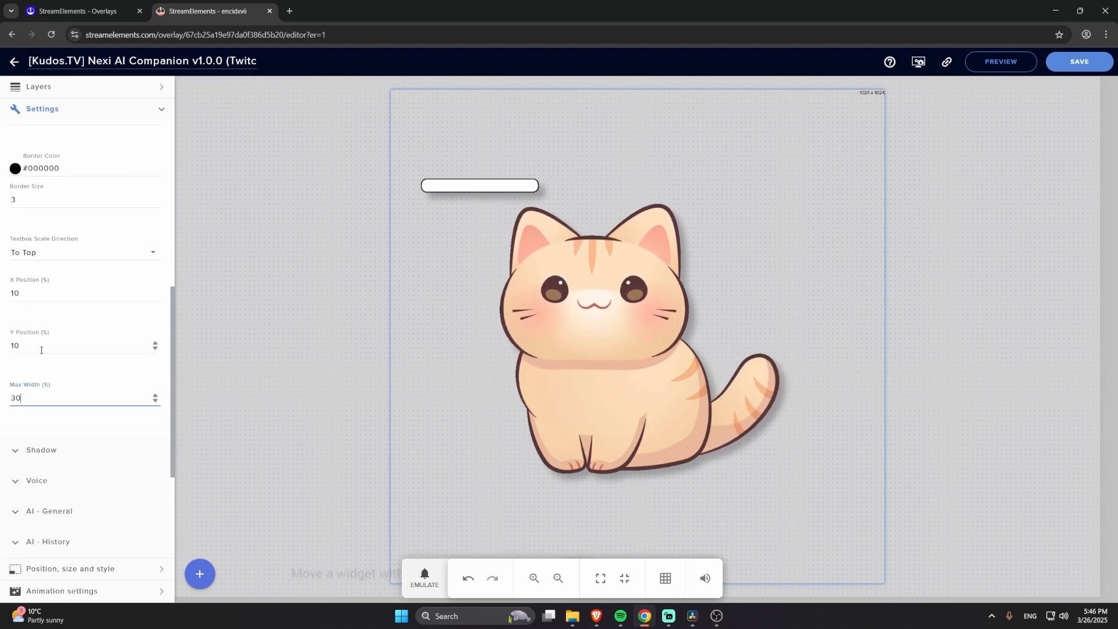
text(0)
click(61, 370)
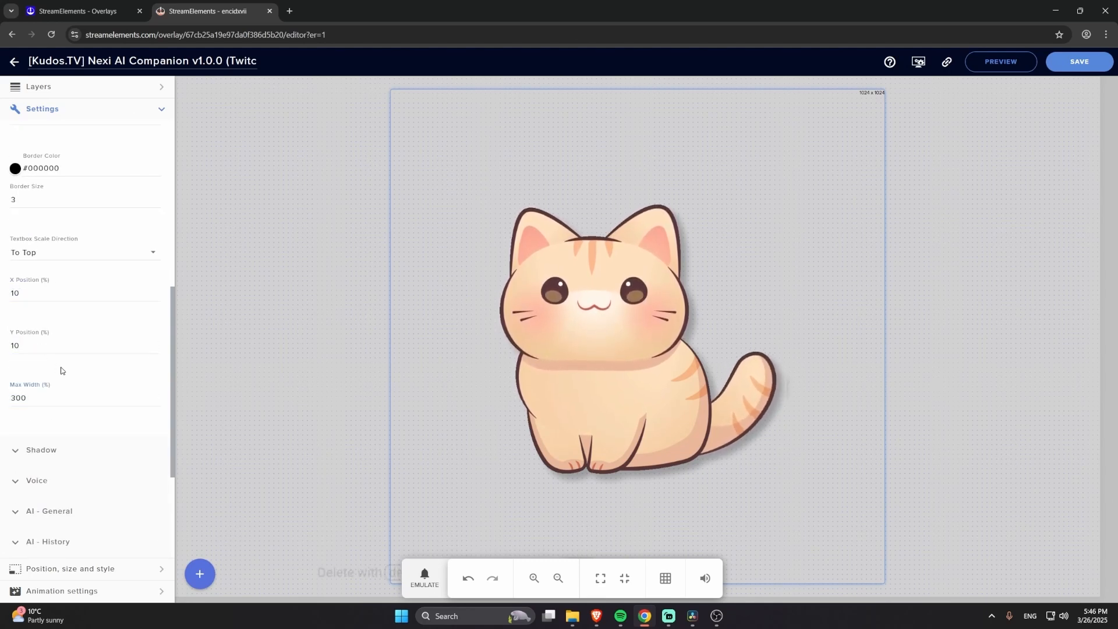
- Set the textbox font to Oldenburg
scroll(61, 371, up, 6)
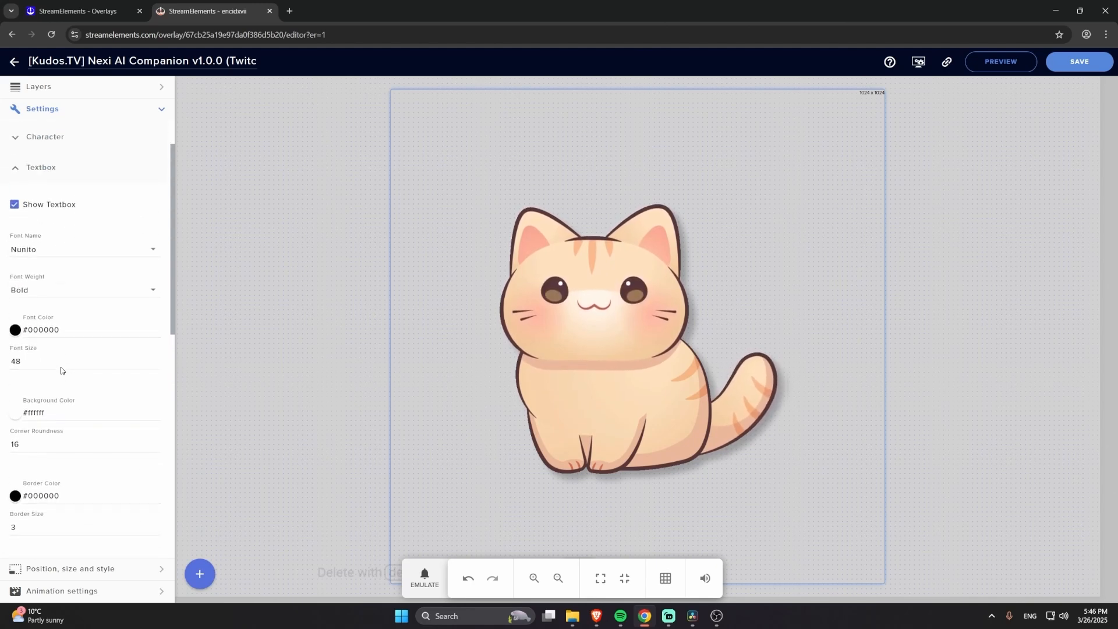
click(63, 256)
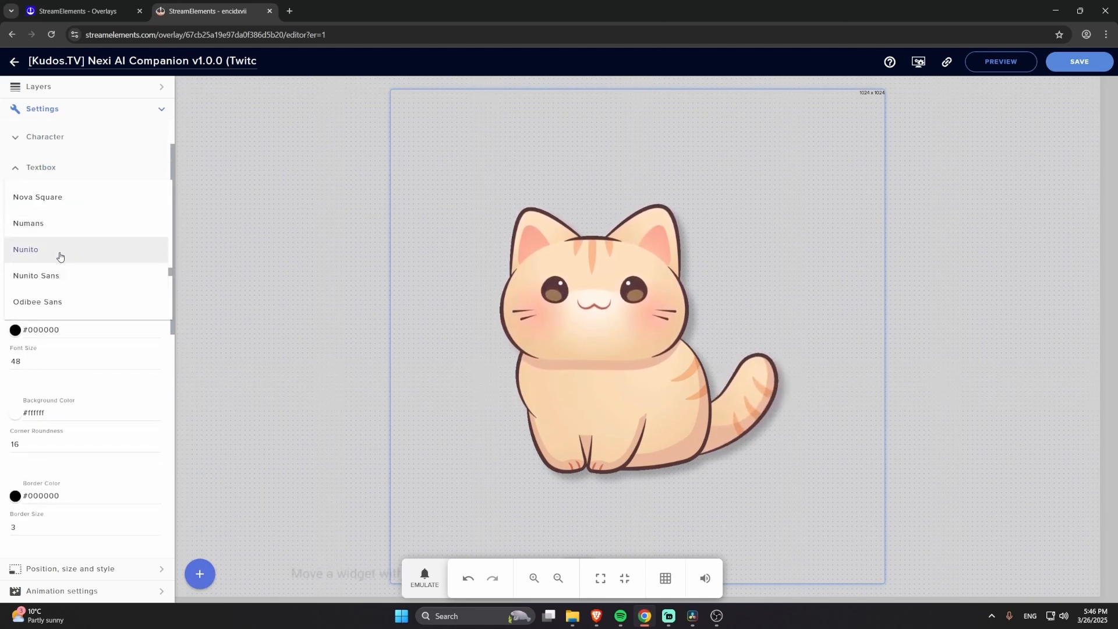
scroll(61, 259, down, 3)
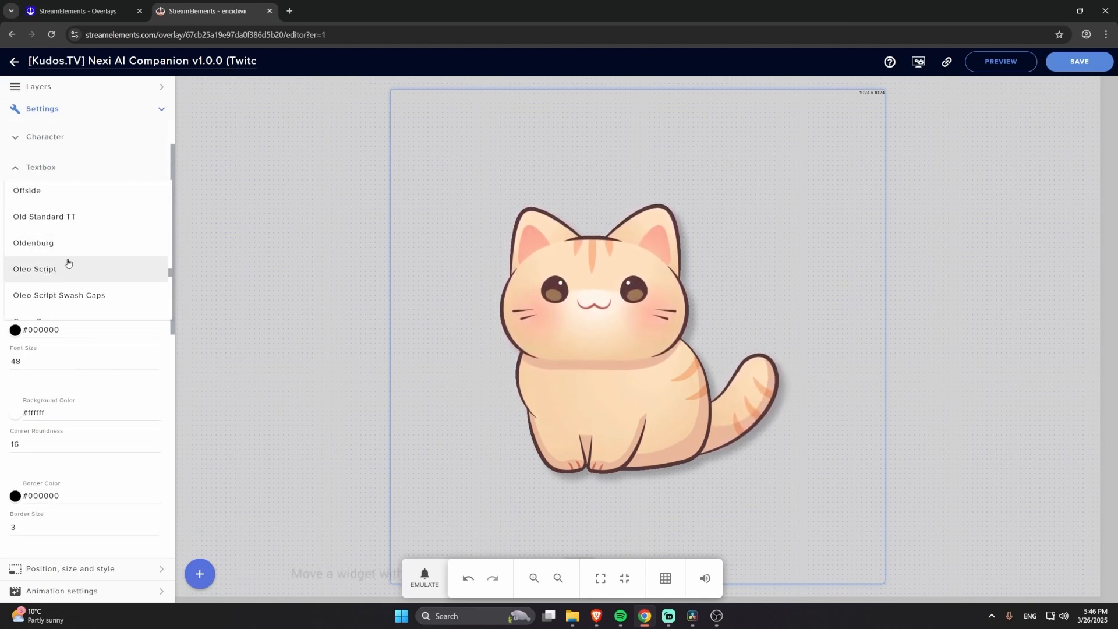
click(68, 243)
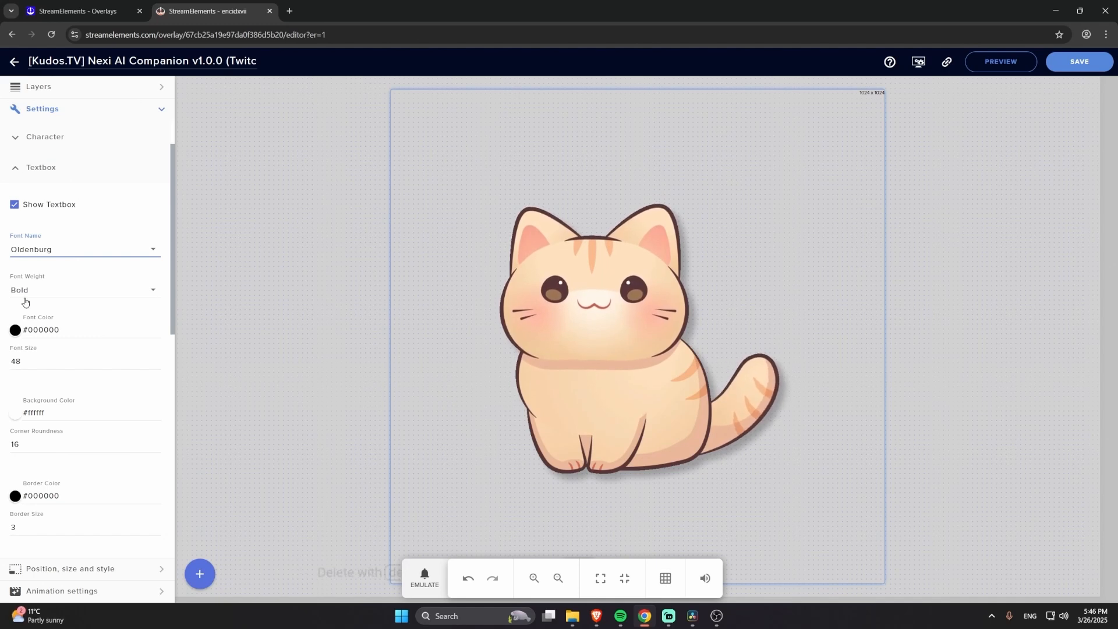
- Make the textbox font colour near white and its background colour #000000
scroll(26, 302, down, 2)
click(21, 221)
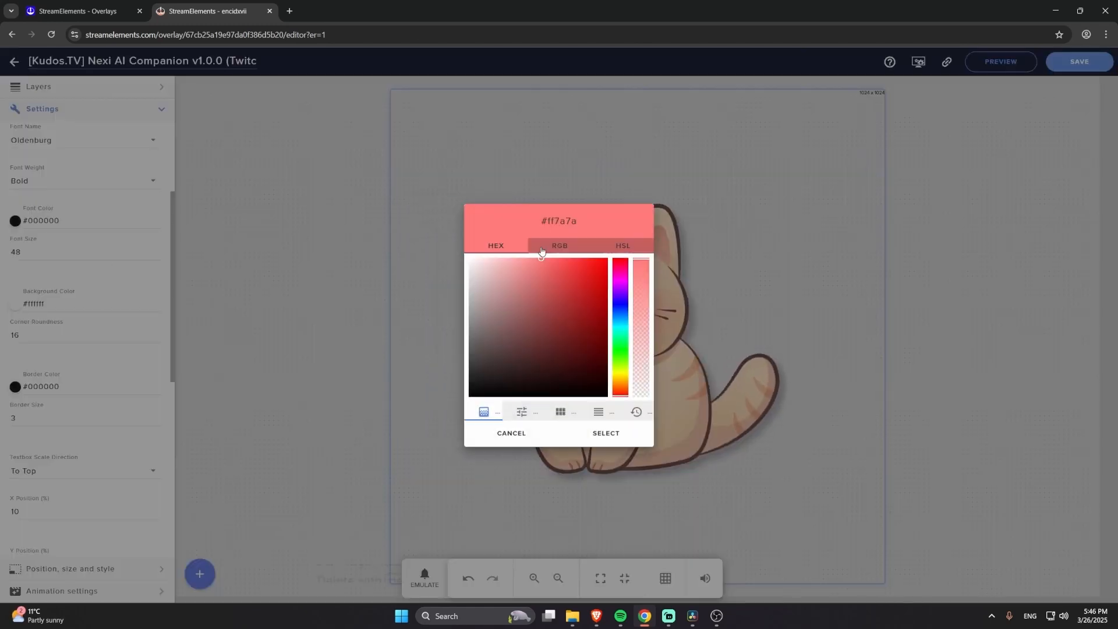
drag(542, 252, 464, 219)
click(607, 433)
click(16, 304)
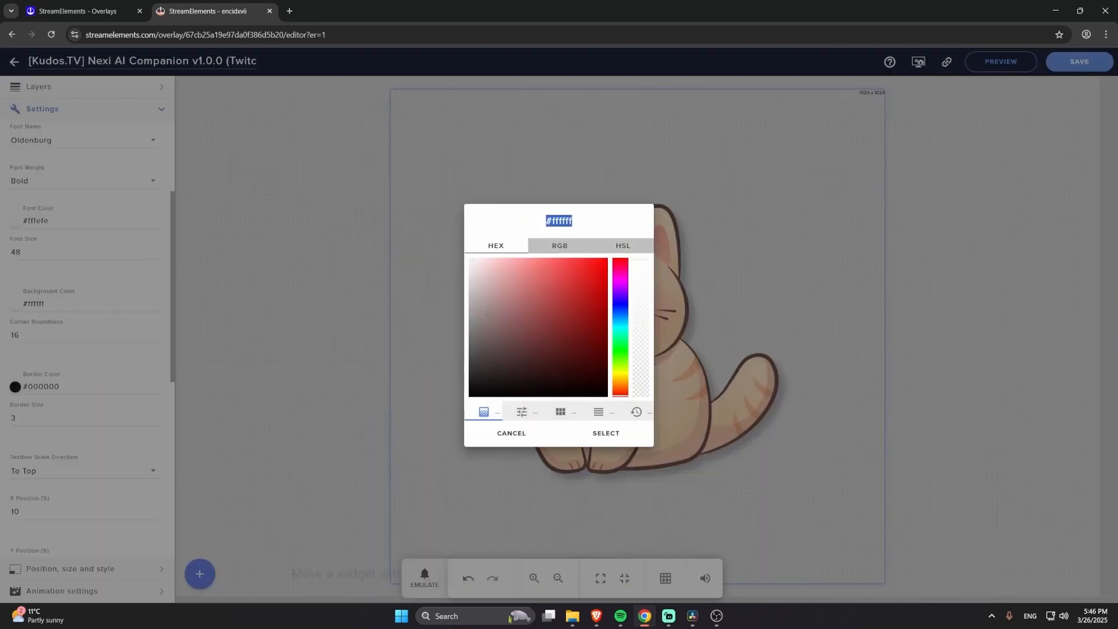
text(#000000)
click(606, 433)
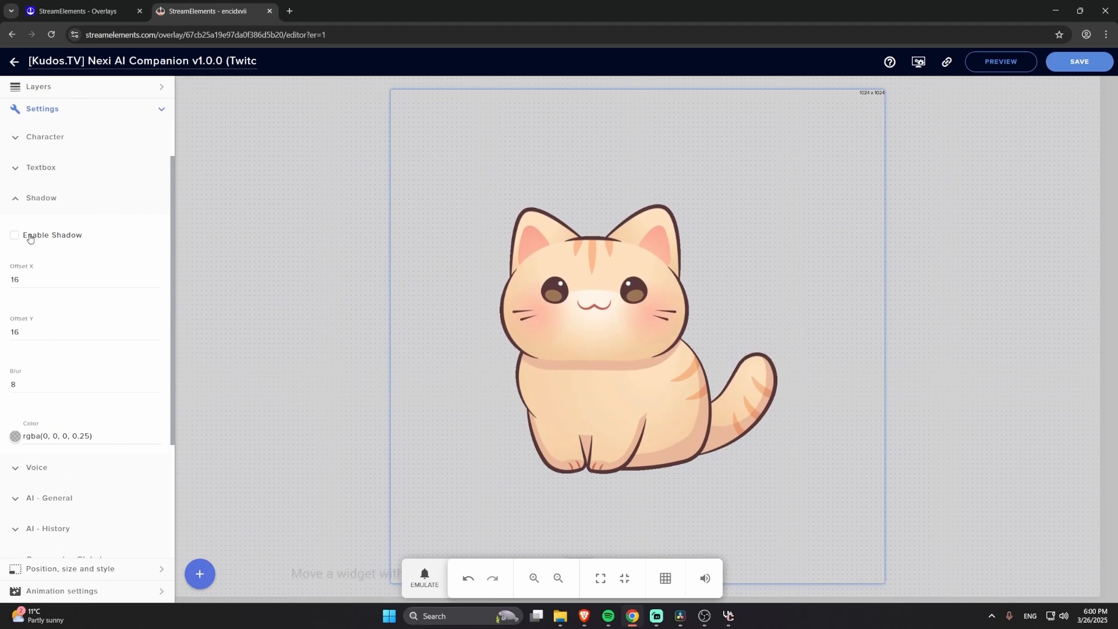
- Enable the character's shadow with Offset X 30, Offset Y 30 and Blur 15
click(30, 236)
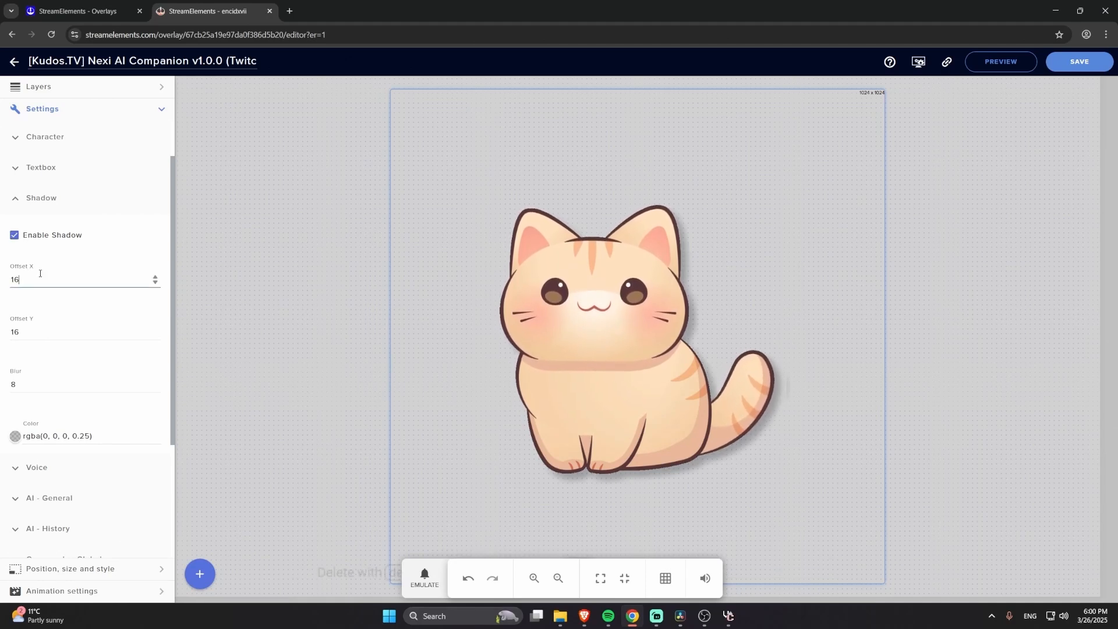
double_click(40, 274)
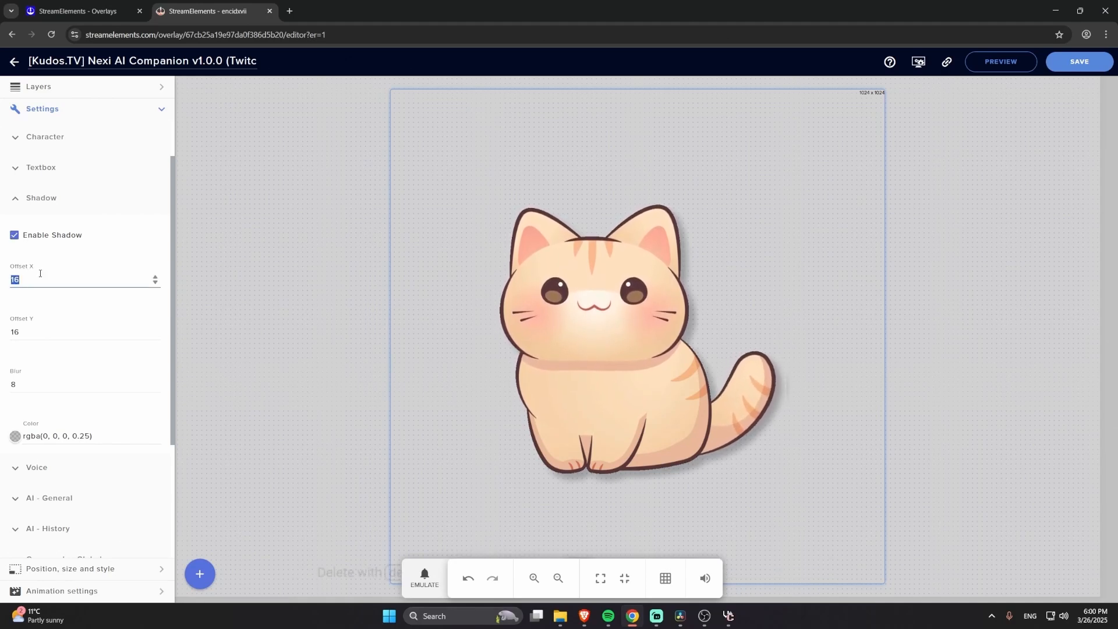
text(30)
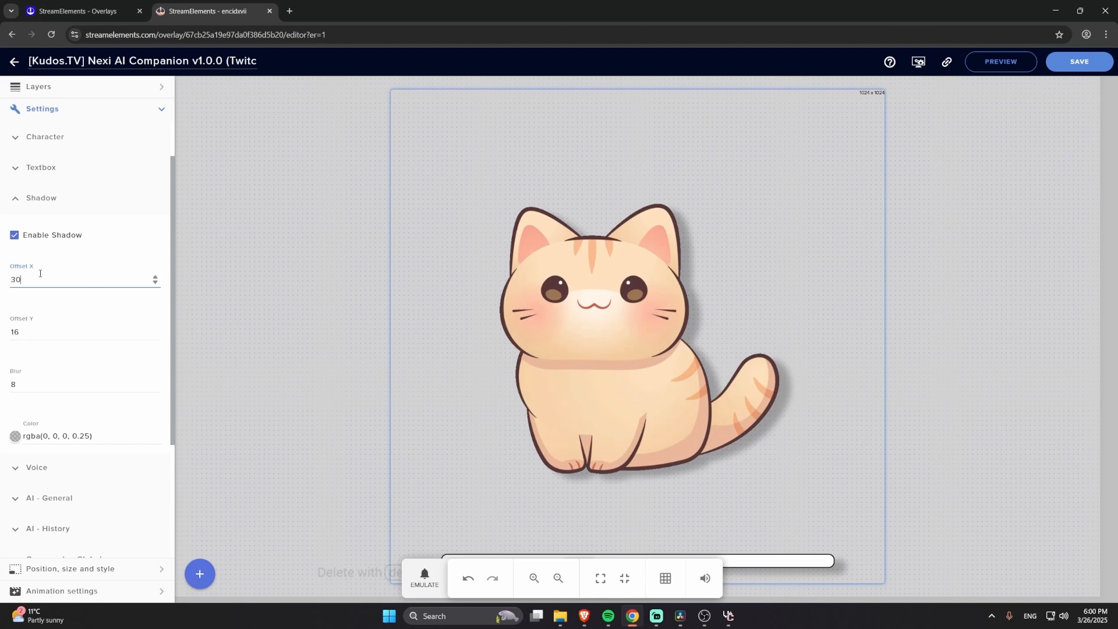
key(Tab)
text(30)
key(Tab)
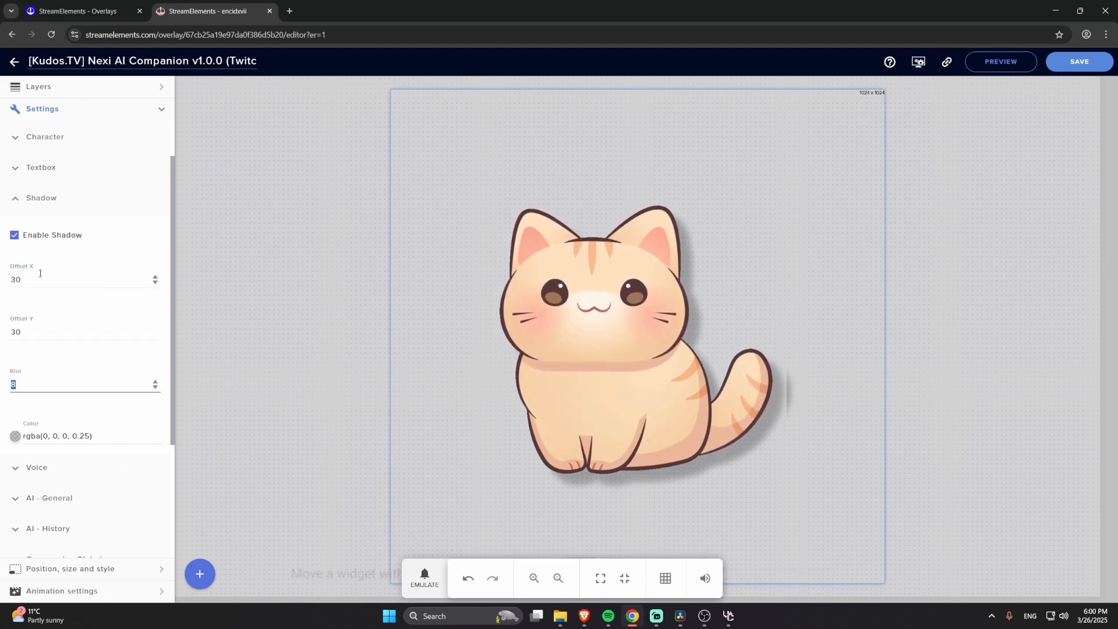
text(15)
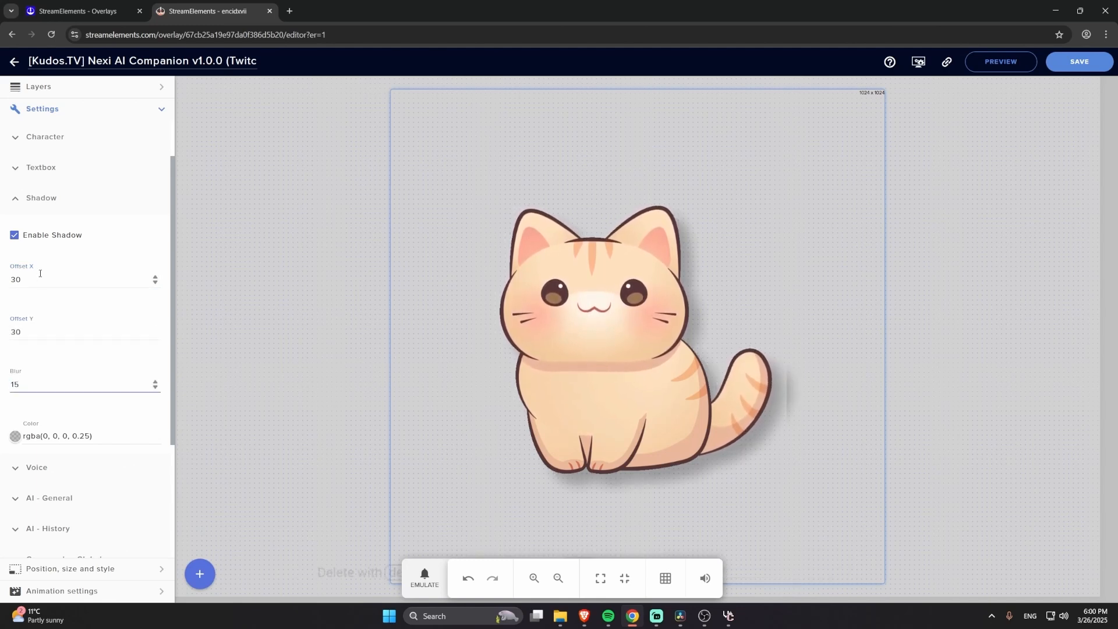
- Set the shadow colour to a red shade
click(16, 435)
click(578, 283)
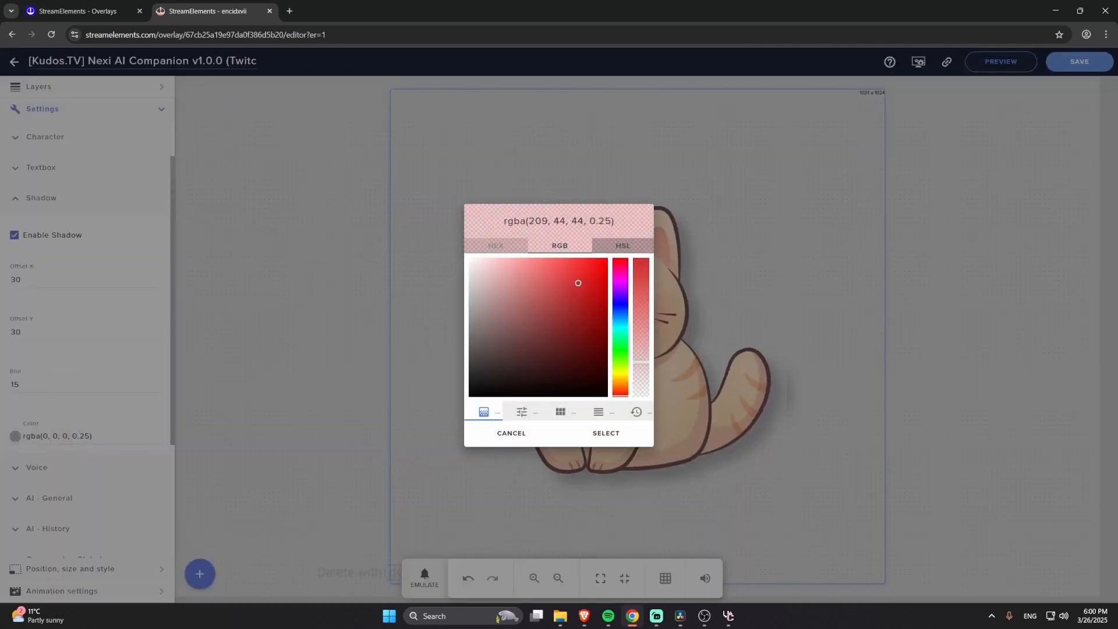
click(604, 431)
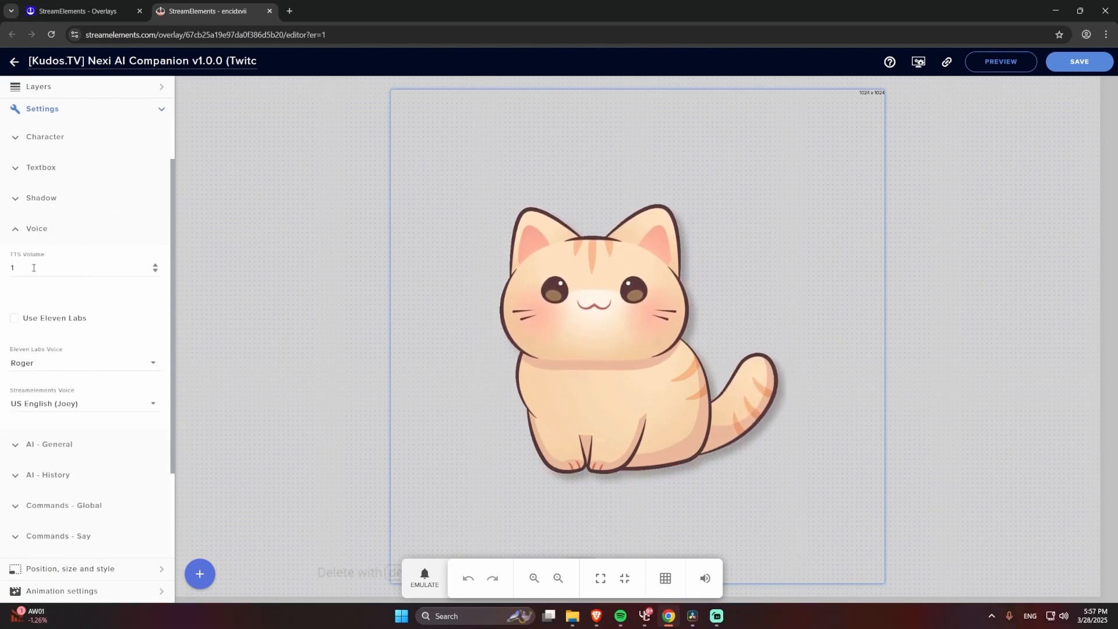
- Set TTS volume to 0.6 and use the Eleven Labs voice Matilda
drag(33, 268, 5, 277)
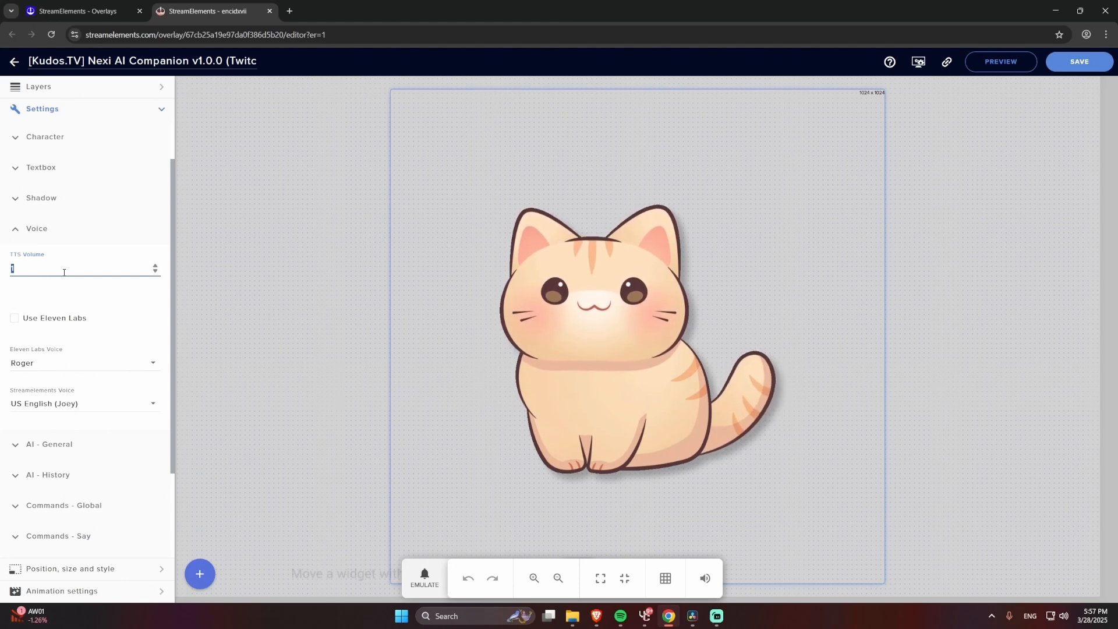
text(0.6)
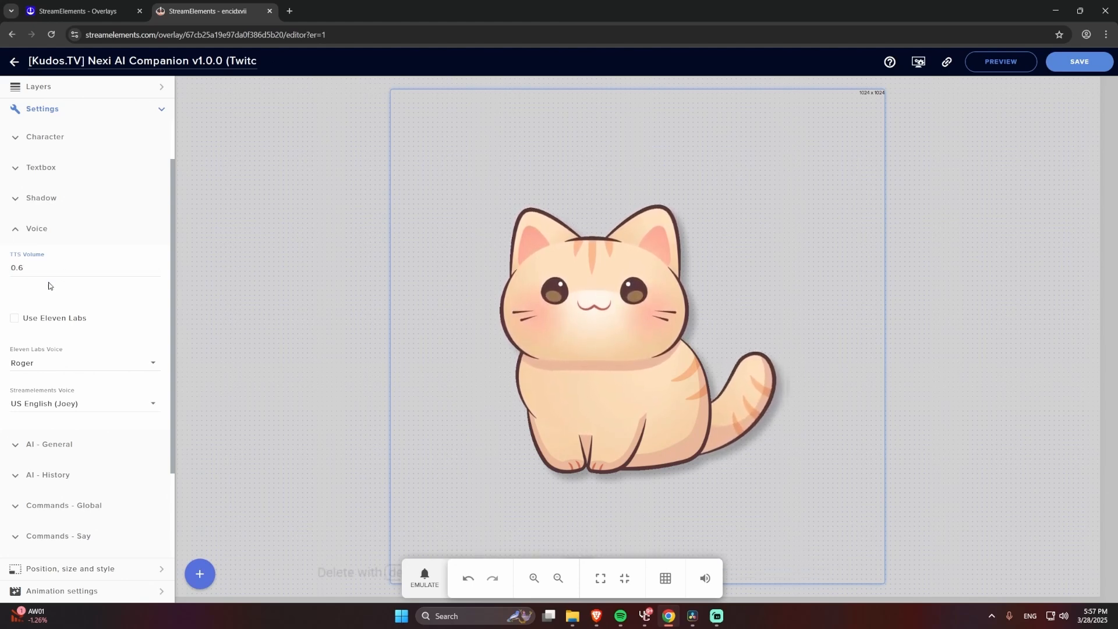
click(76, 321)
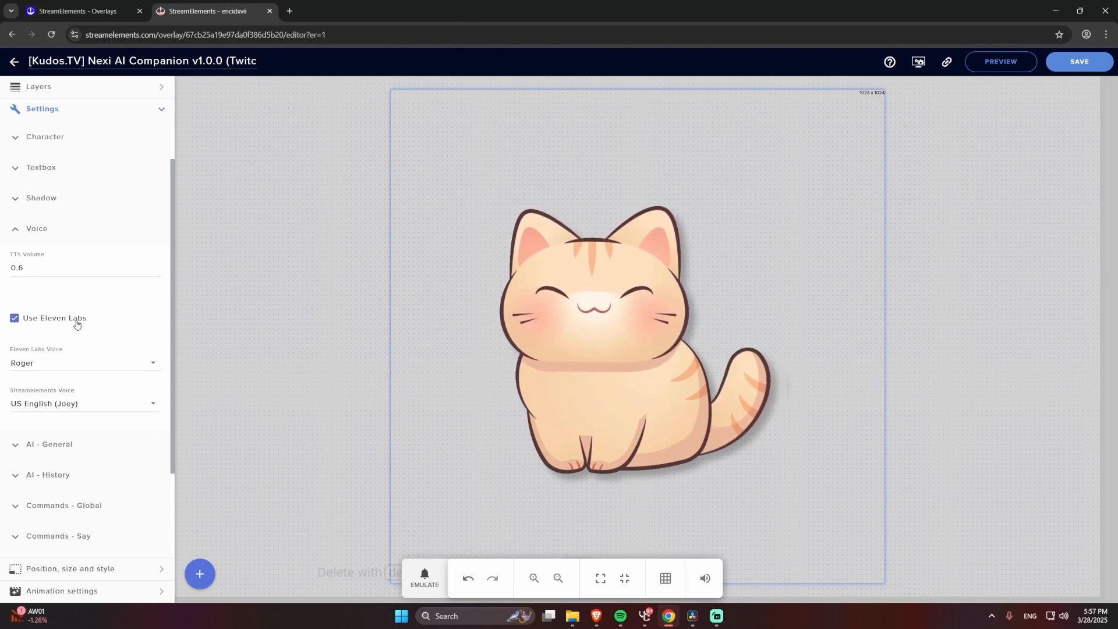
click(117, 368)
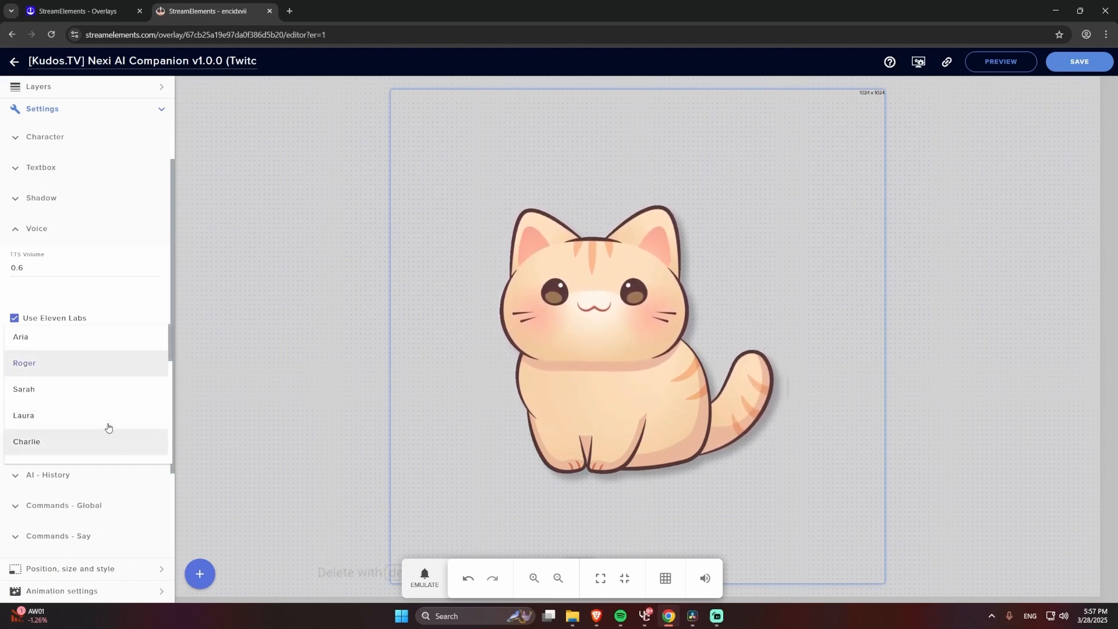
scroll(98, 378, down, 4)
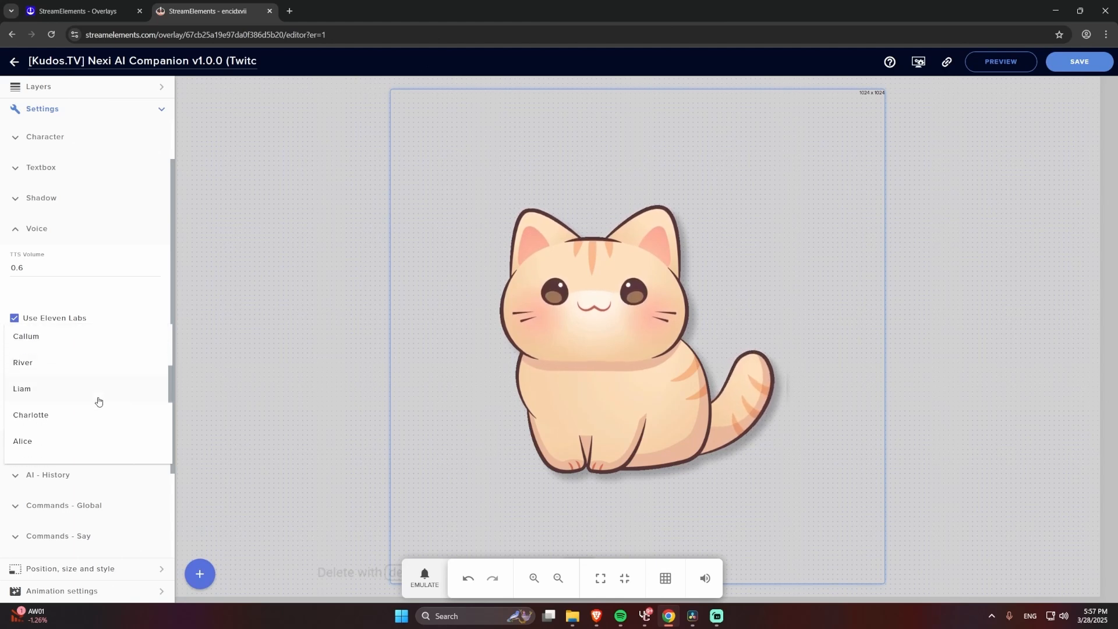
click(101, 408)
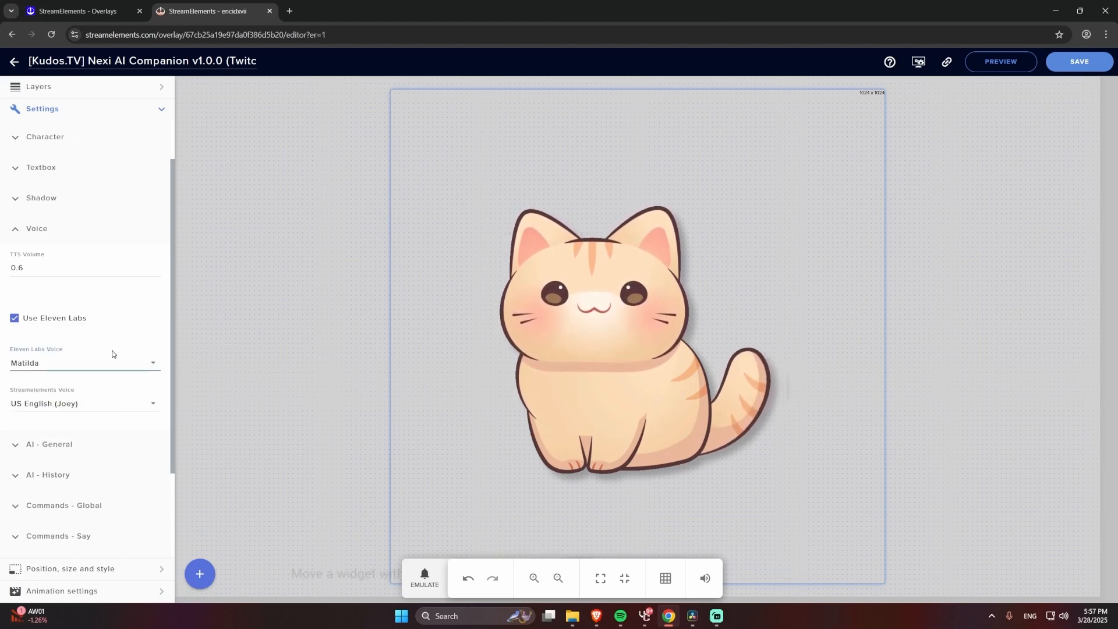
- Turn Eleven Labs off and browse the Streamelements Voice list
click(84, 326)
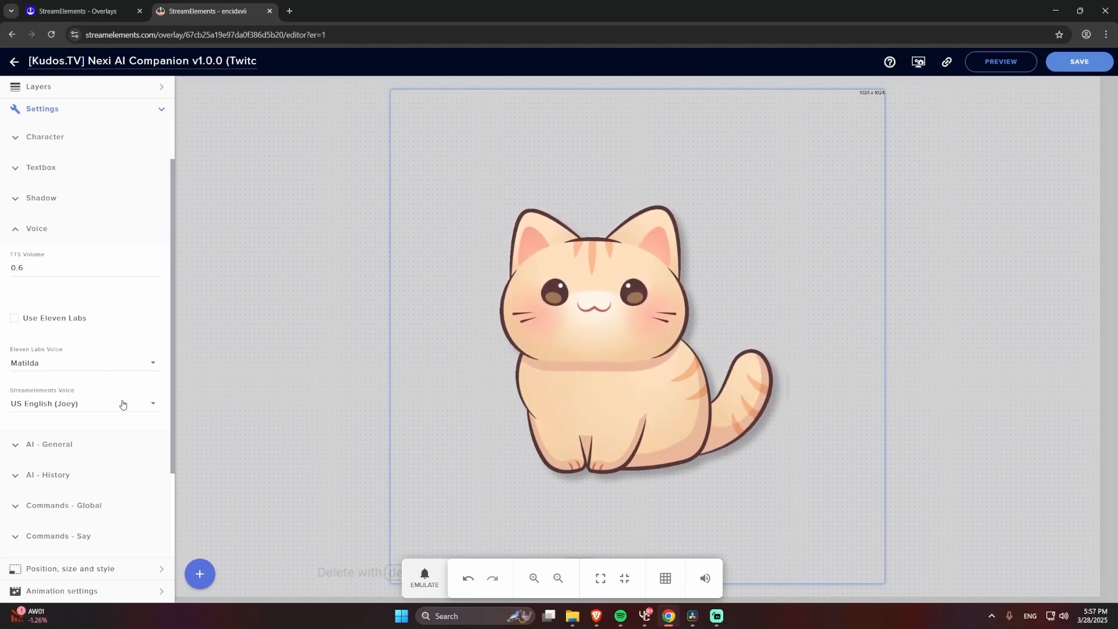
click(123, 405)
scroll(123, 405, down, 8)
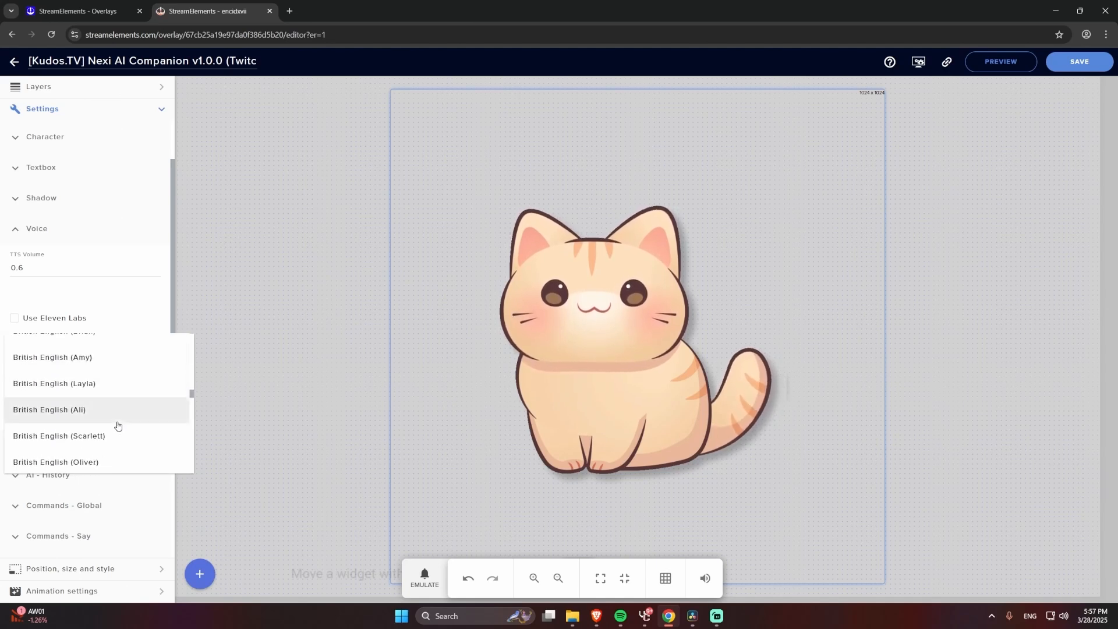
scroll(118, 425, down, 3)
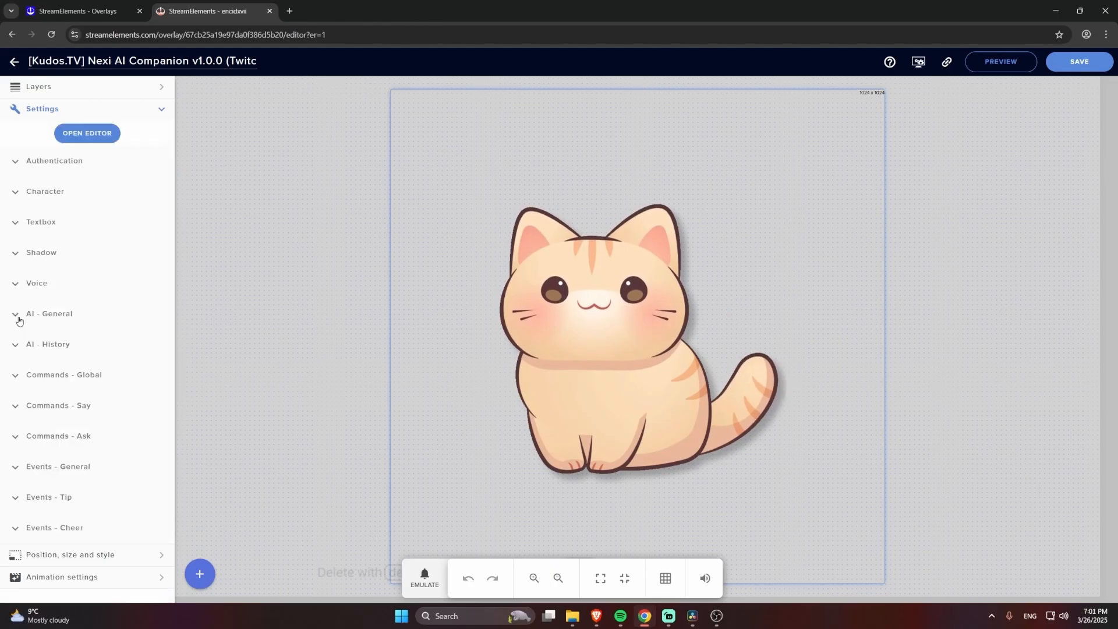
- In AI - General, try the GPT 4o (More Expensive) model, then return to GPT 4o Mini
click(19, 321)
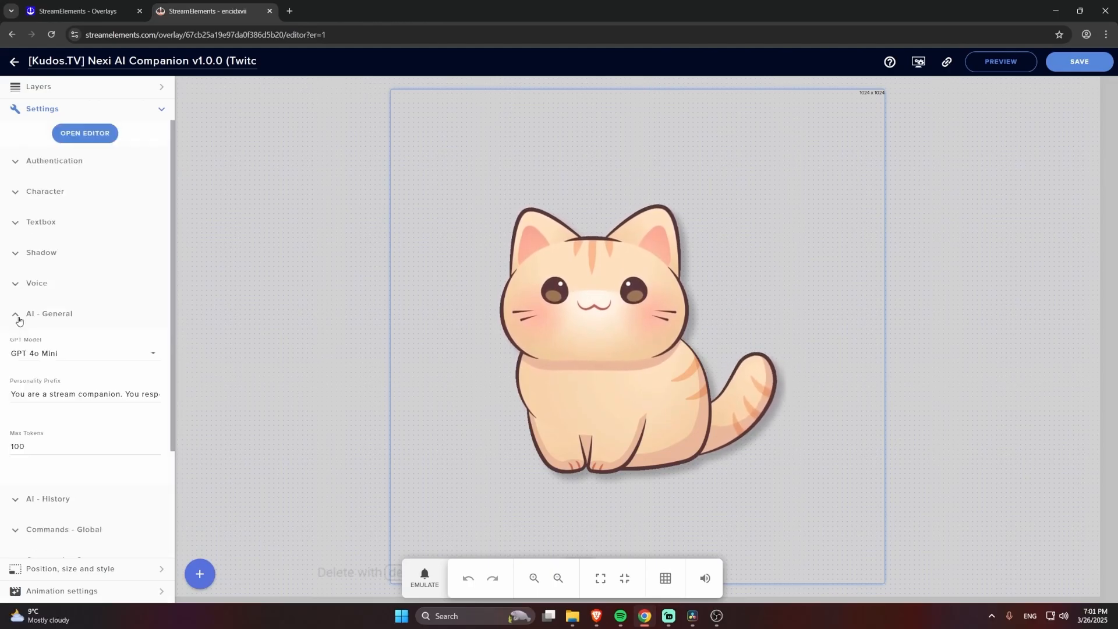
scroll(29, 319, down, 1)
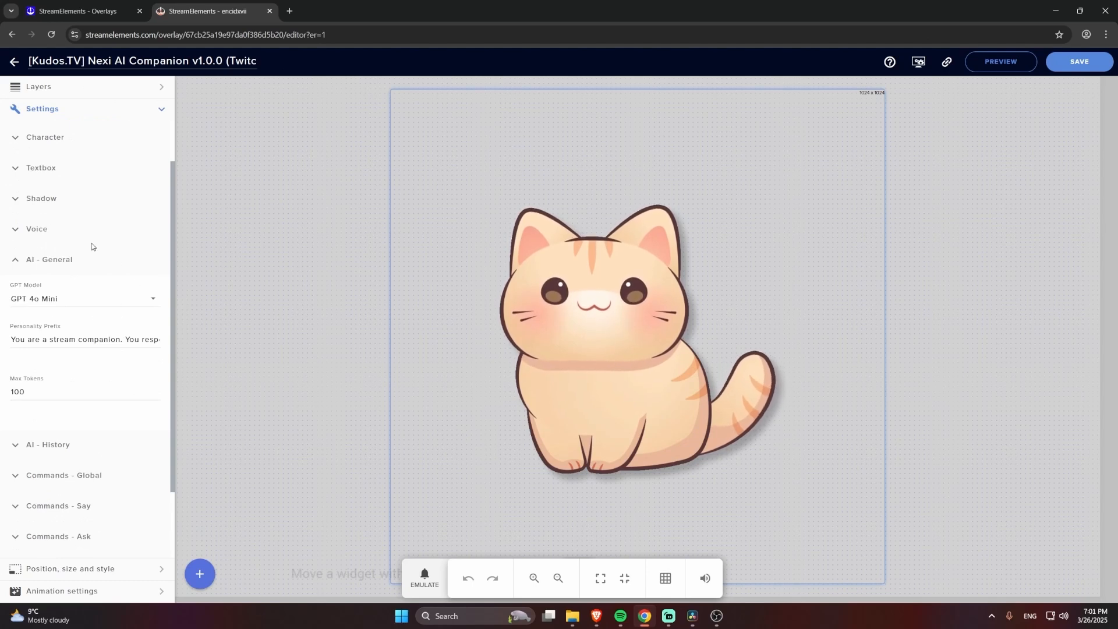
click(121, 299)
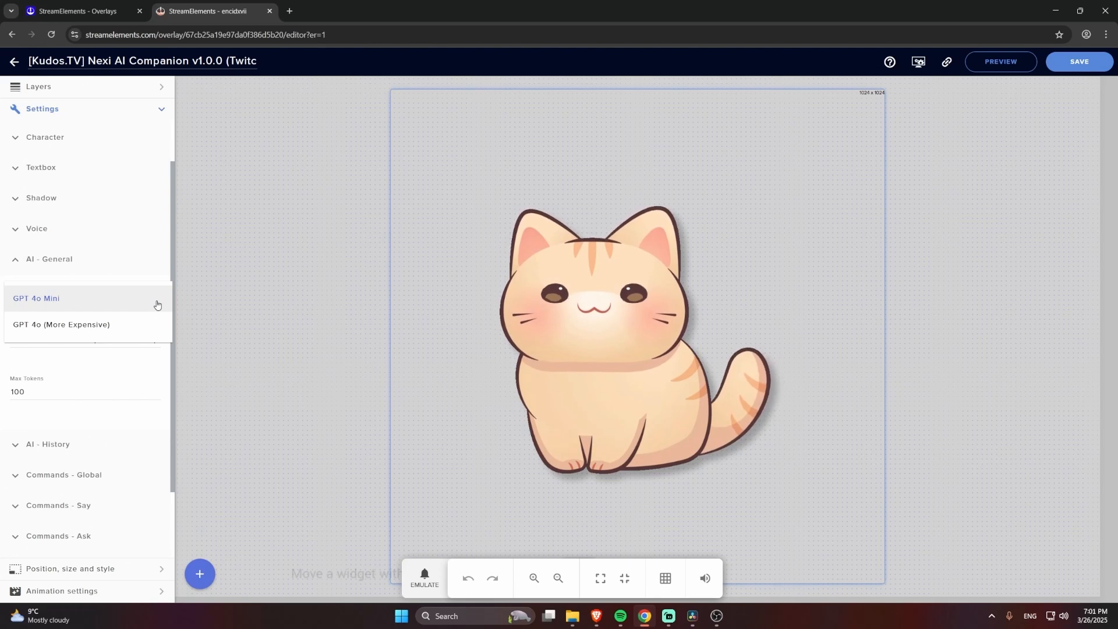
click(162, 334)
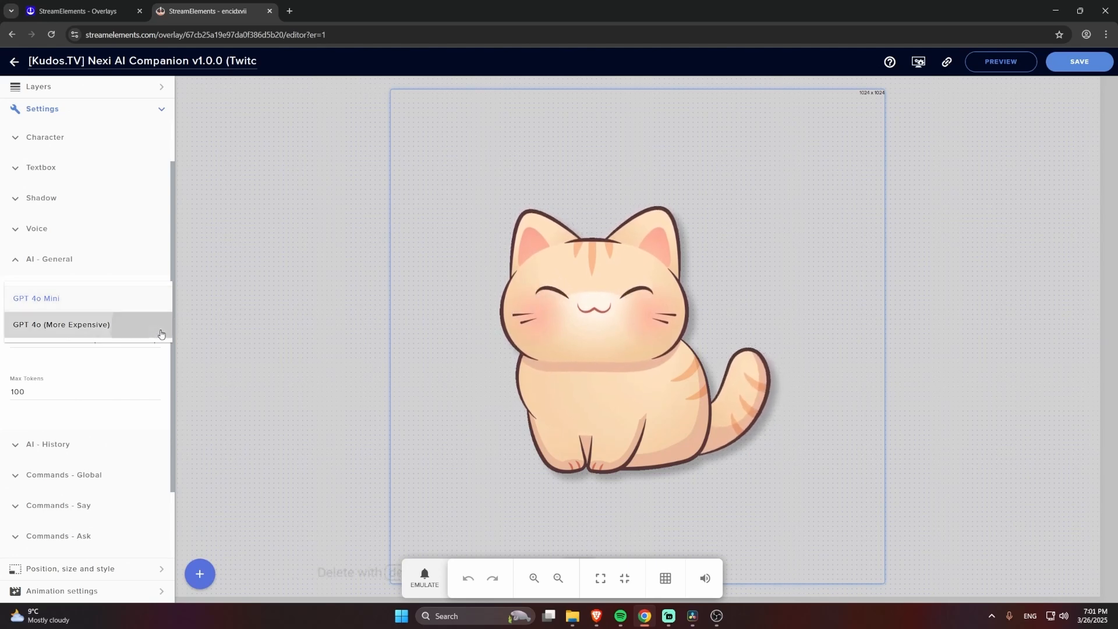
click(139, 307)
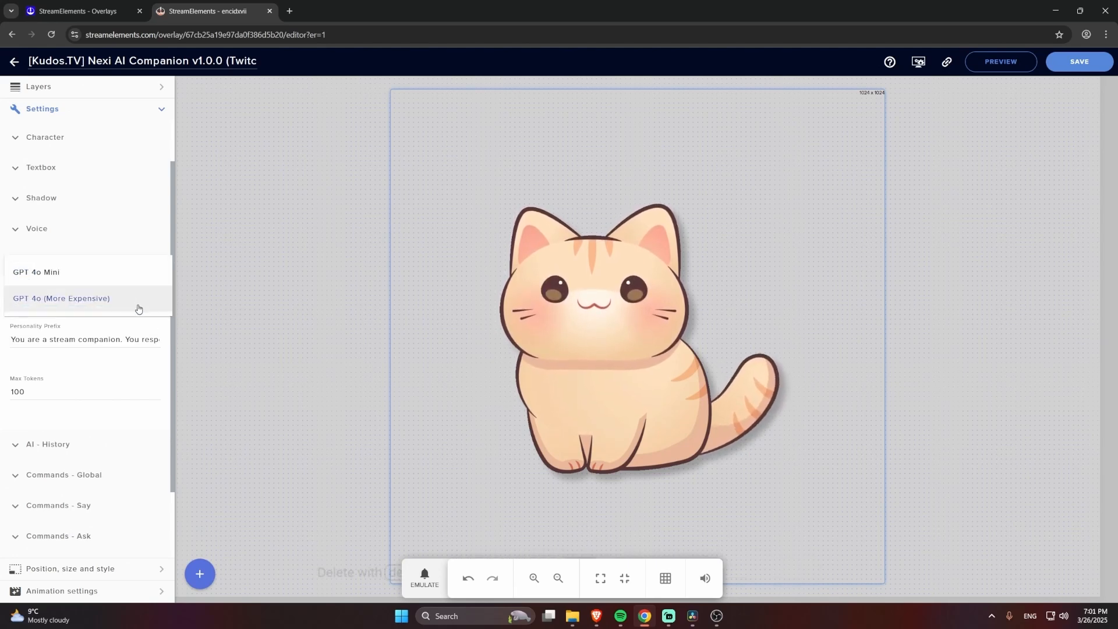
click(154, 277)
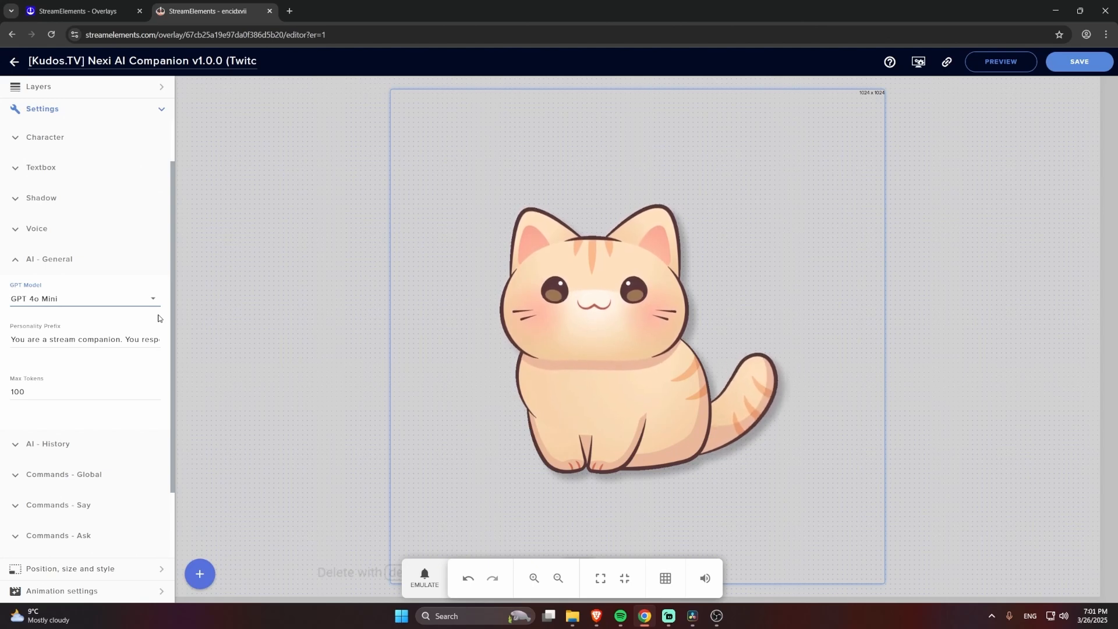
double_click(85, 385)
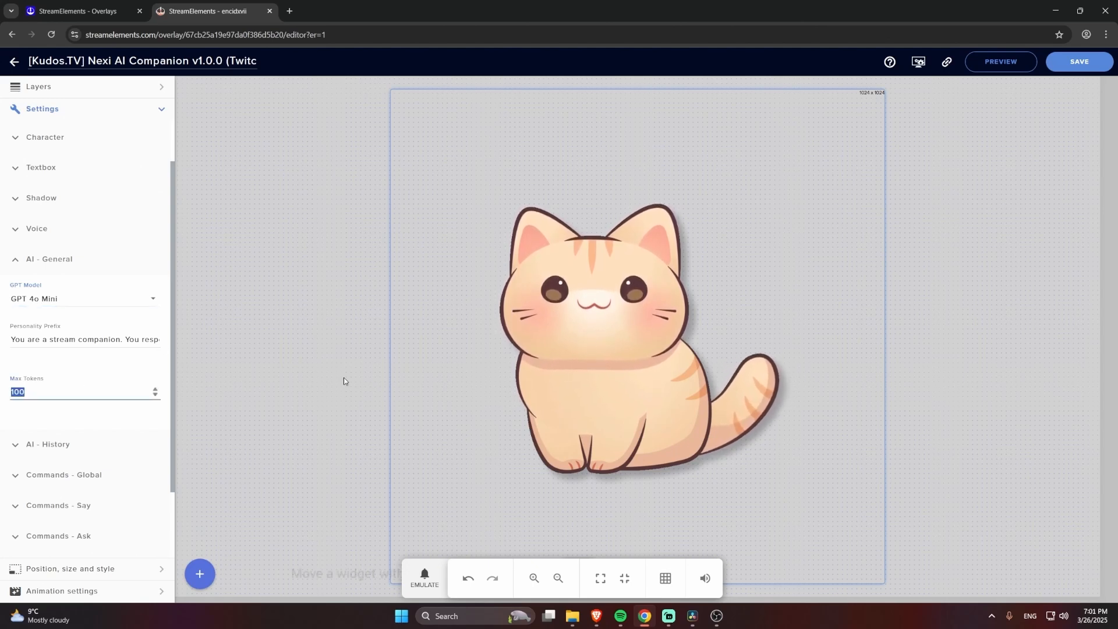
text(50)
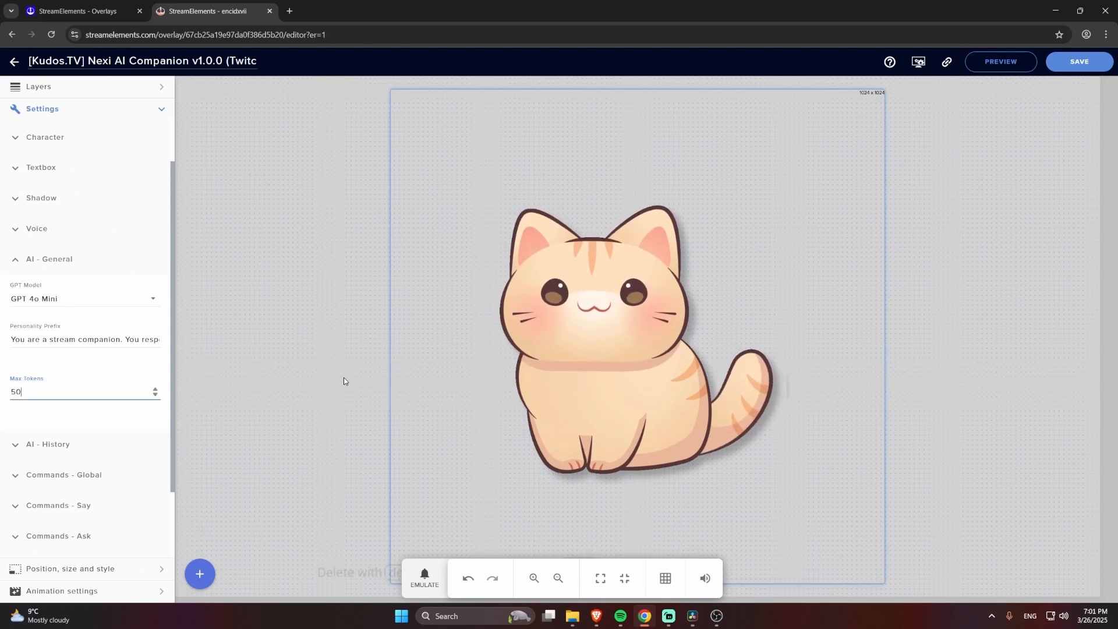
key(BackSpace)
key(BackSpace)
text(100)
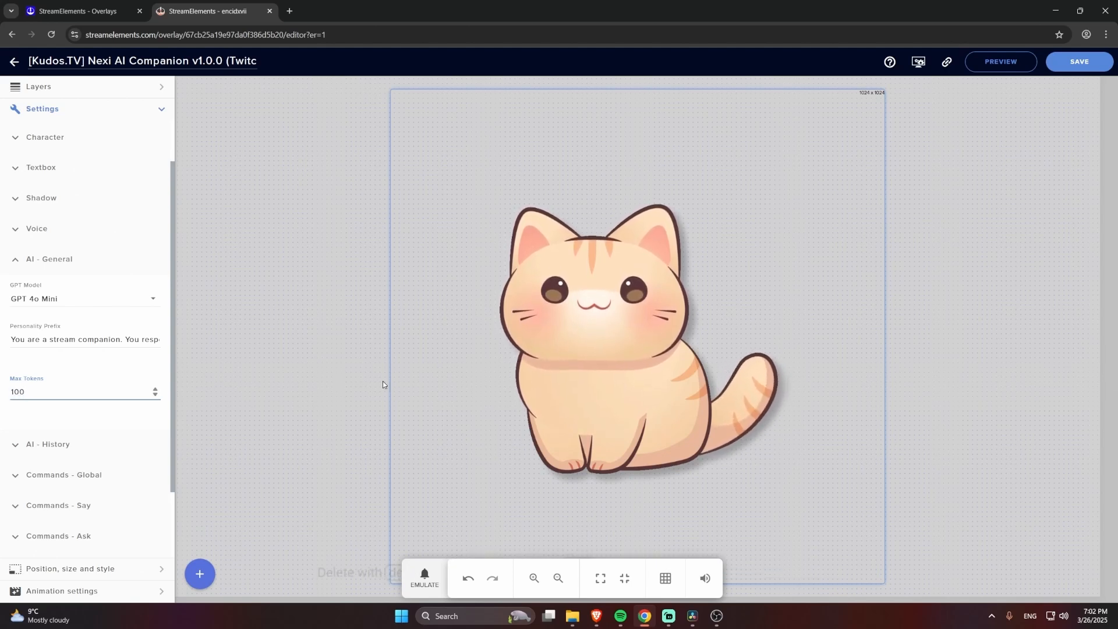
click(102, 371)
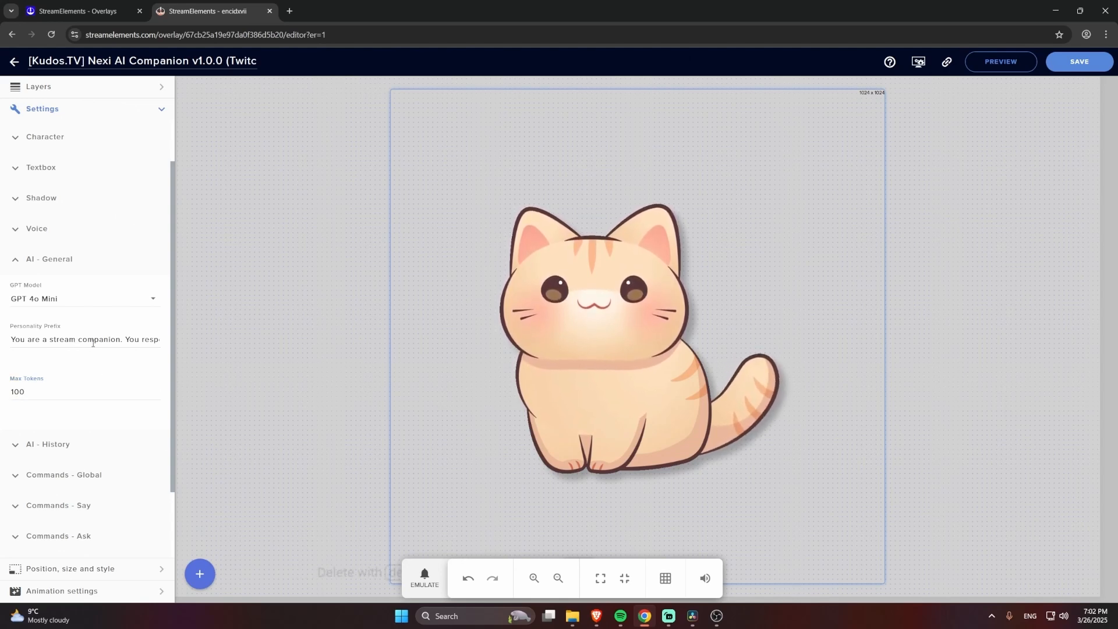
click(93, 344)
key(ctrl+a)
key(ctrl+c)
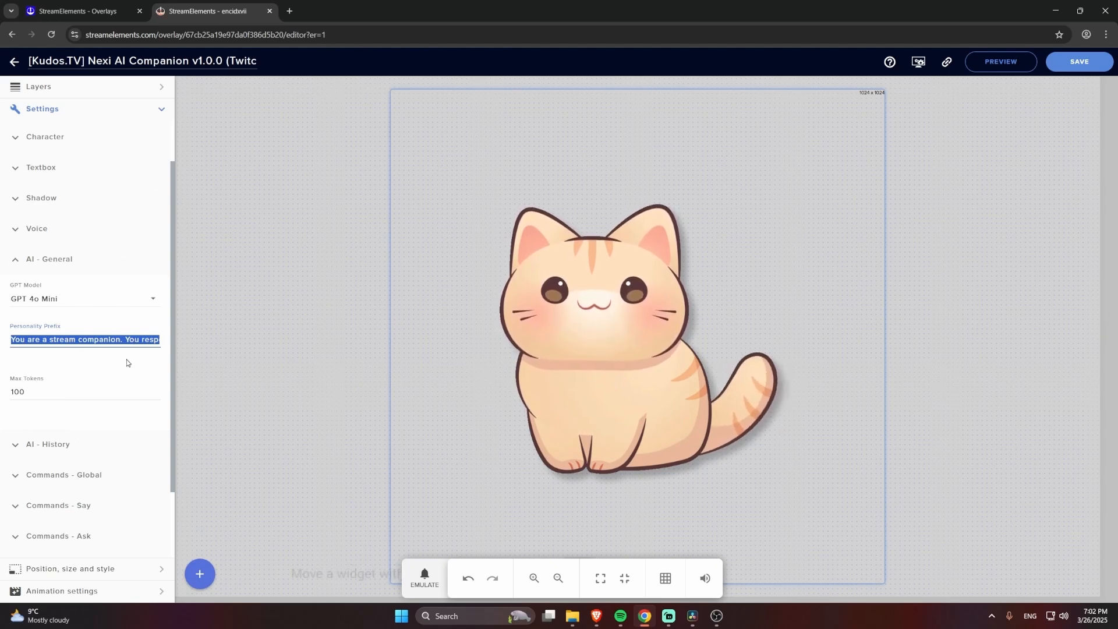
text(You are a cute robot)
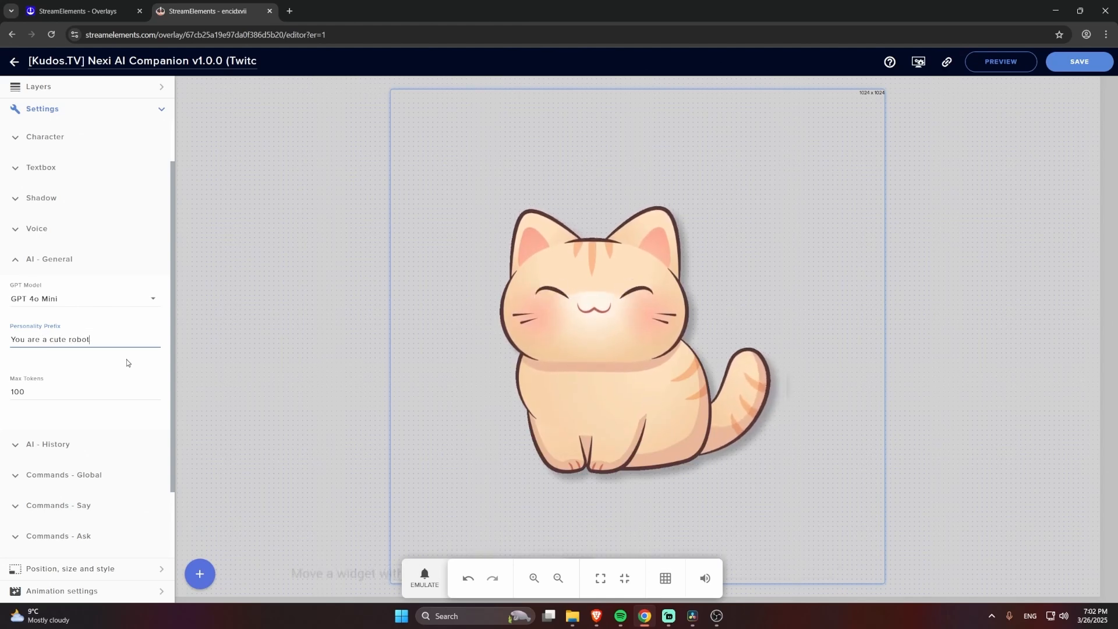
key(ctrl+a)
text(You are a)
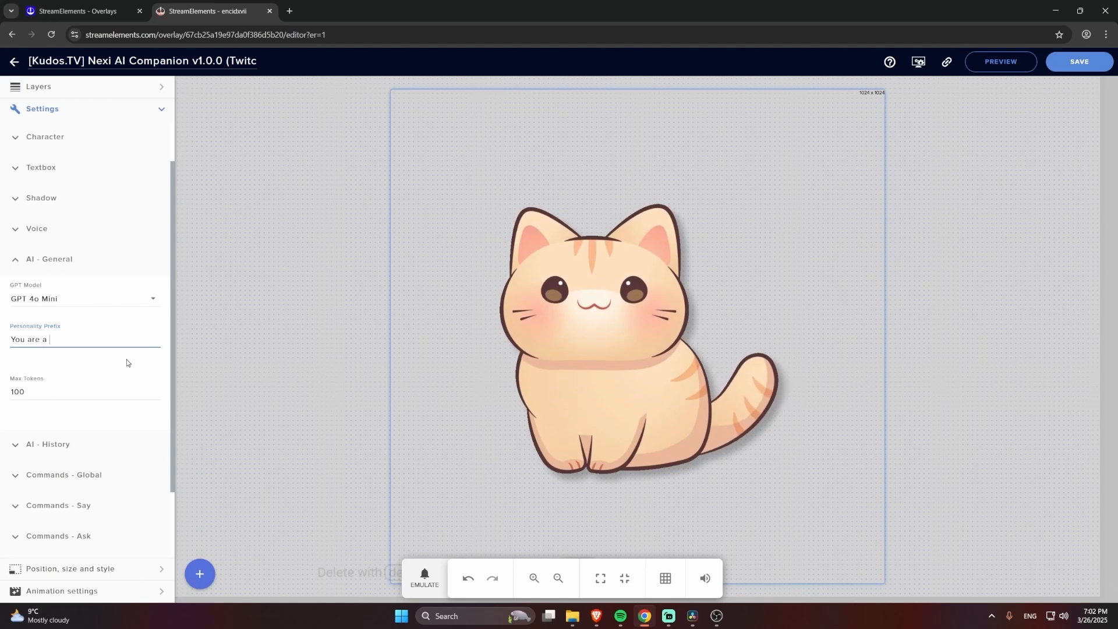
text(cute kitty)
key(ctrl+a)
key(ctrl+v)
scroll(71, 363, down, 3)
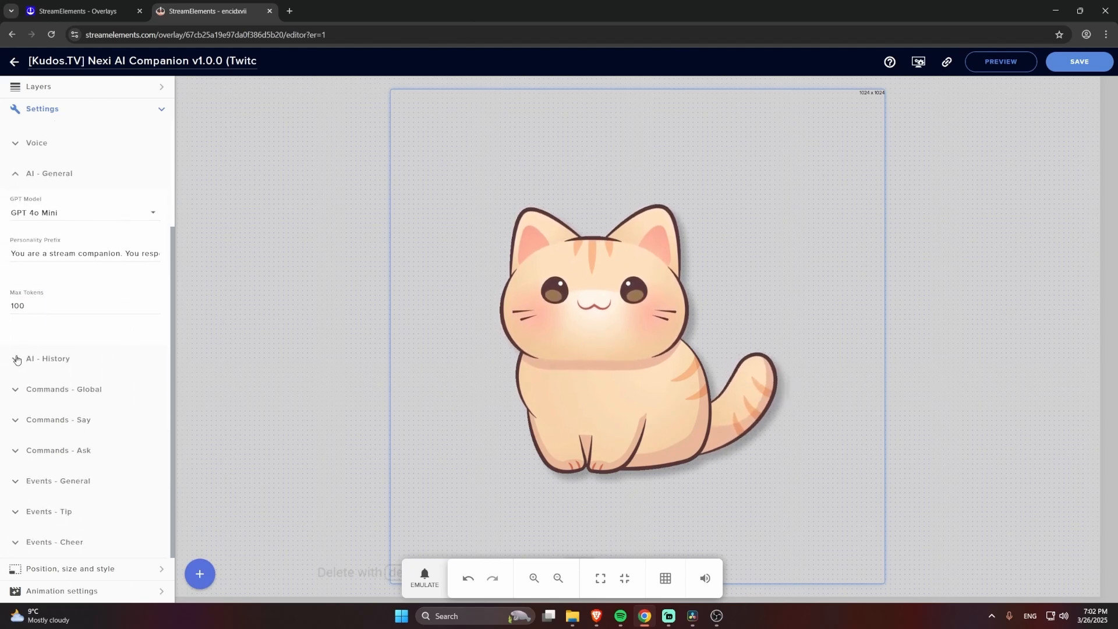
- Turn on Enable History and Enable Global History under AI - History
click(17, 360)
scroll(17, 360, down, 4)
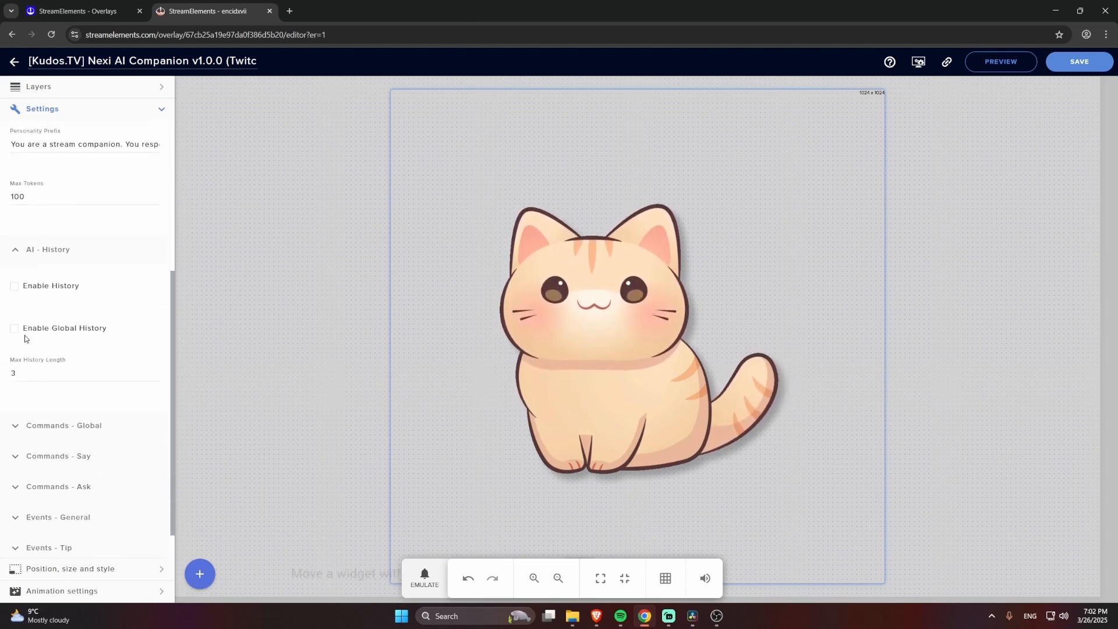
click(35, 289)
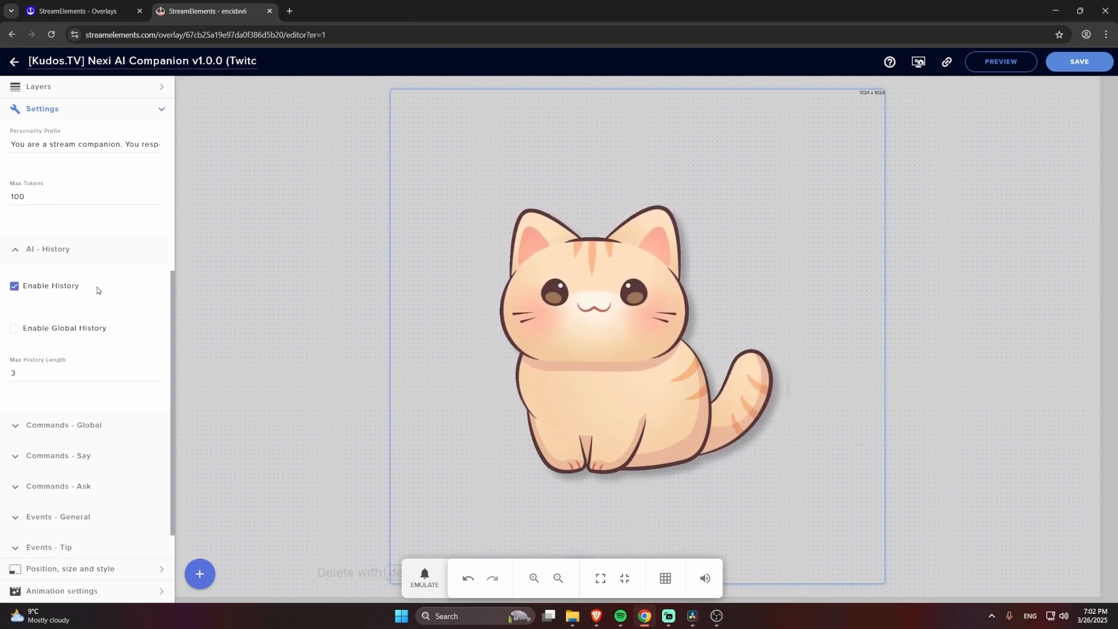
click(73, 334)
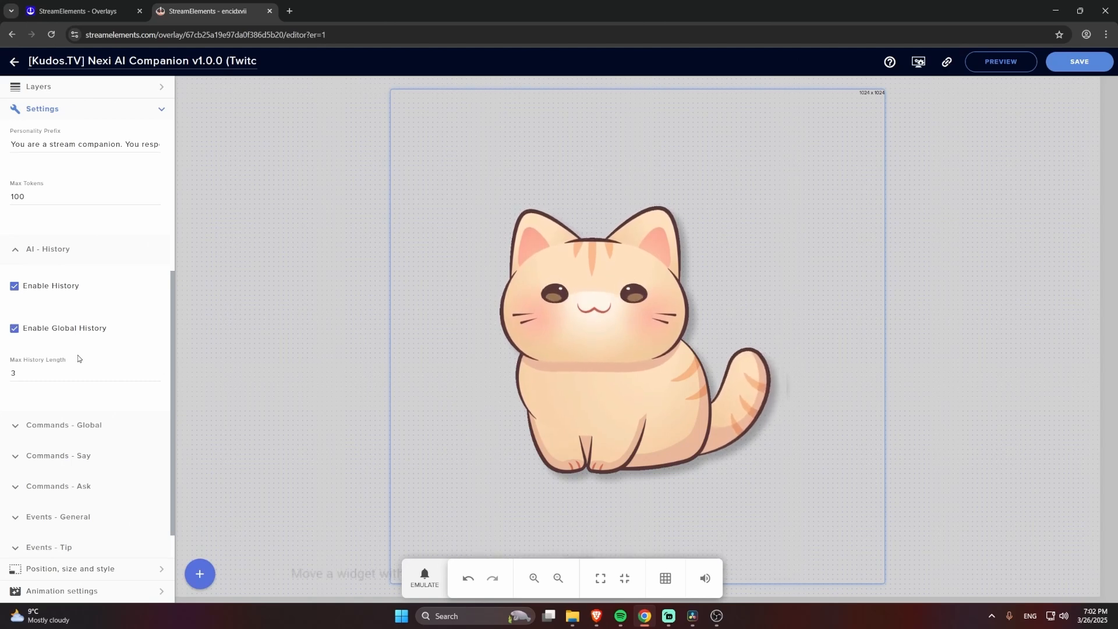
- Set Max History Length to 3 after briefly entering 5
click(66, 378)
double_click(17, 372)
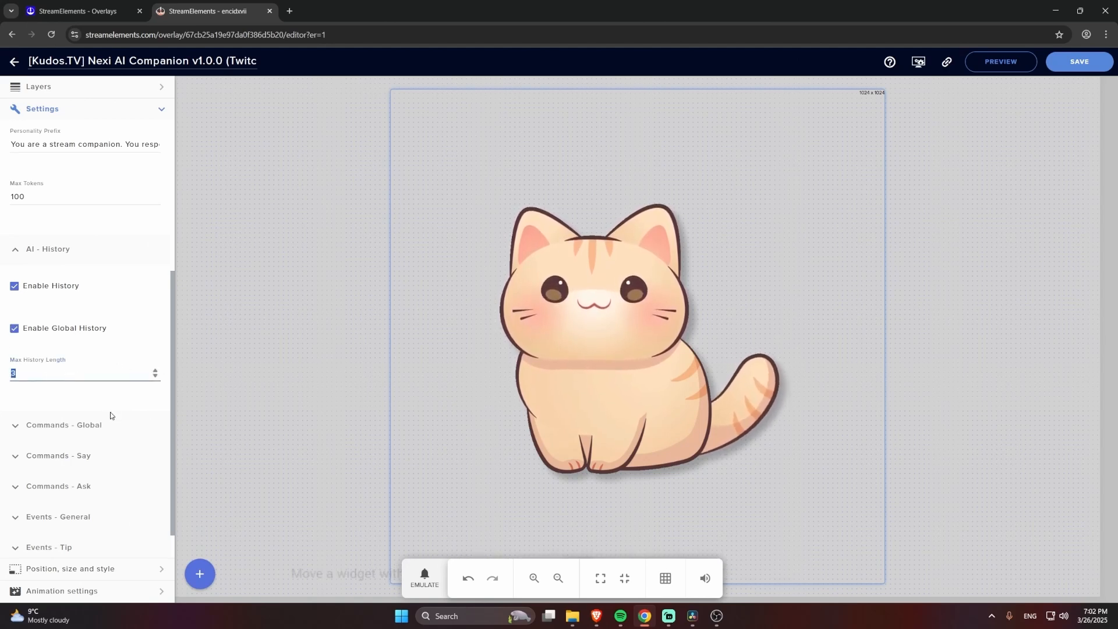
text(5)
click(80, 403)
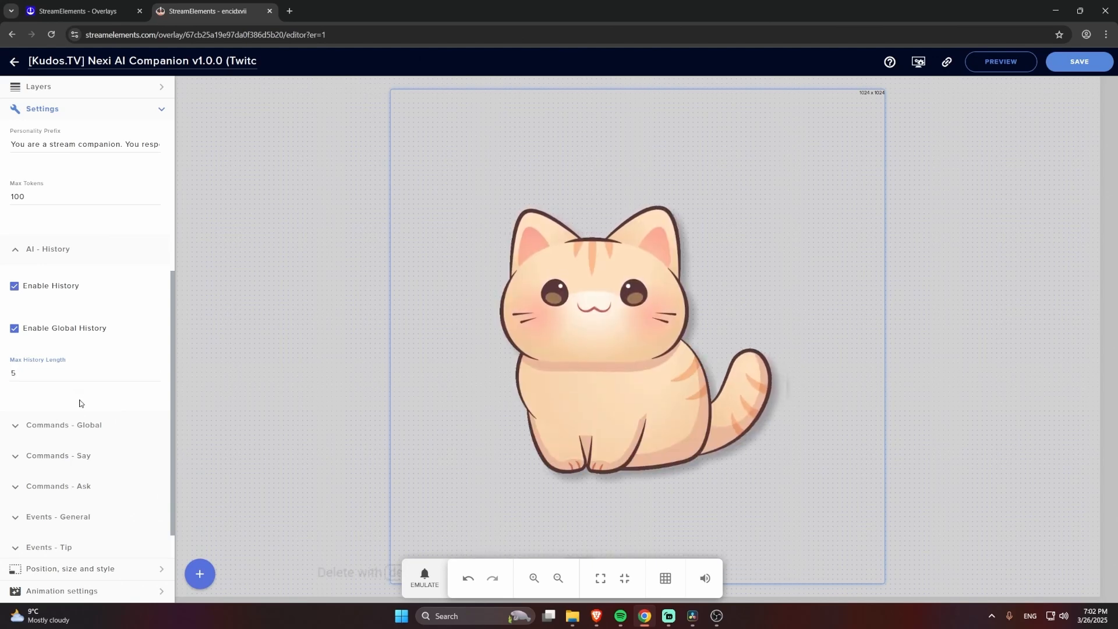
click(45, 378)
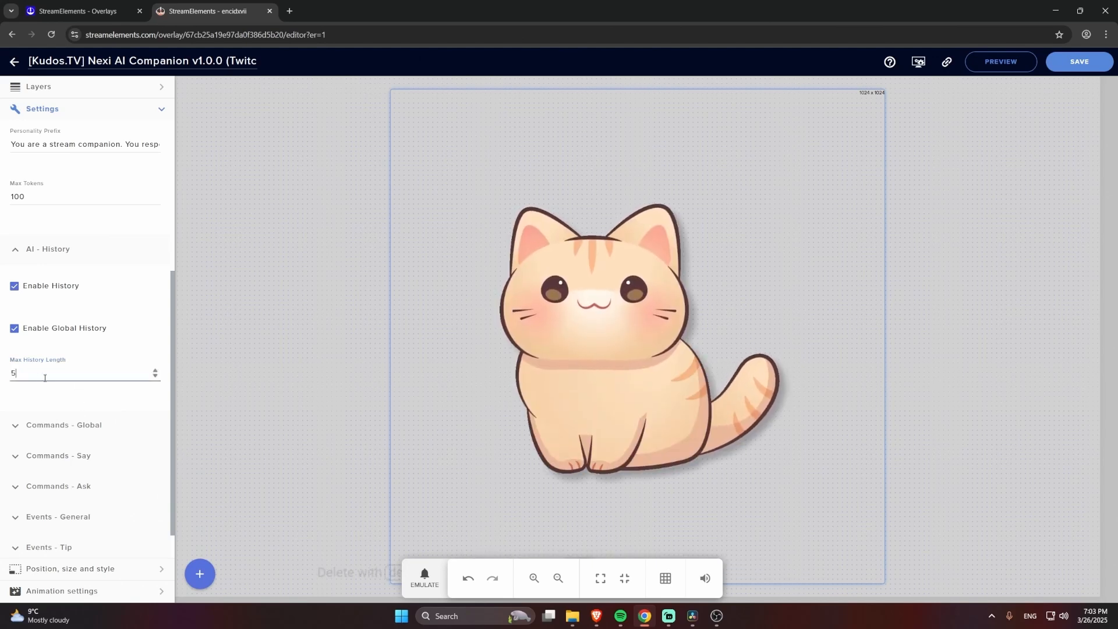
key(BackSpace)
text(3)
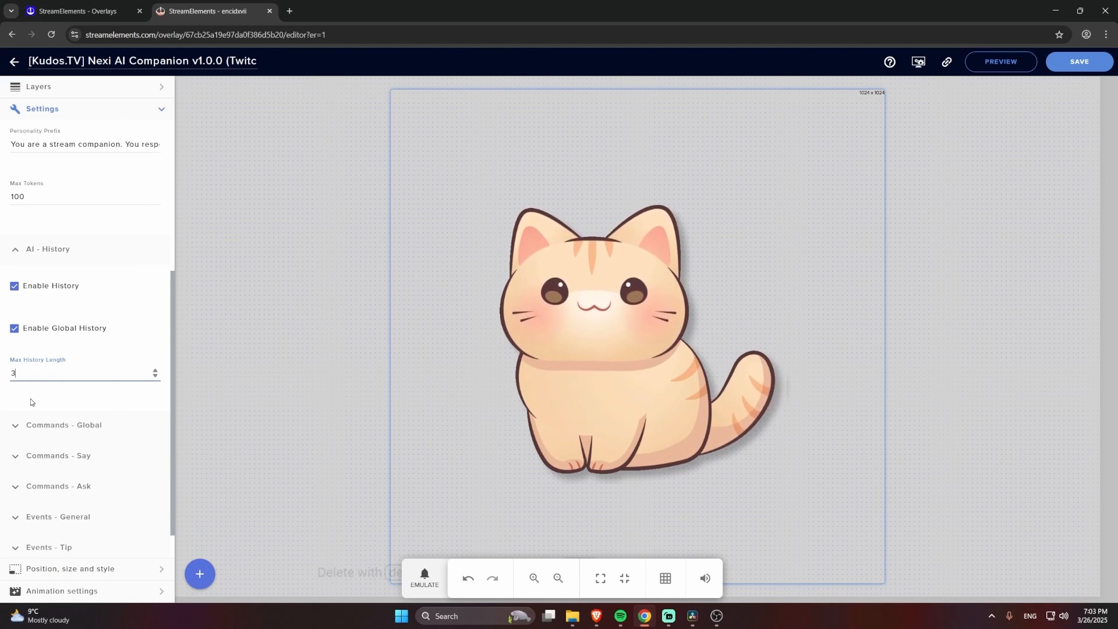
click(31, 402)
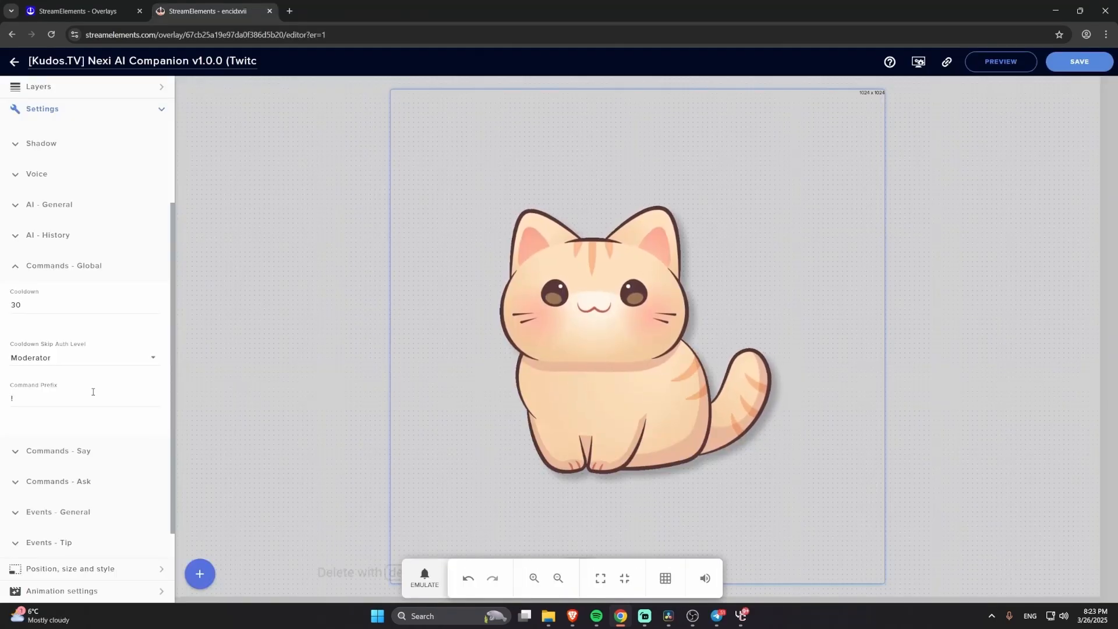
- Change the global command prefix from '!' to '?'
drag(92, 391, 11, 415)
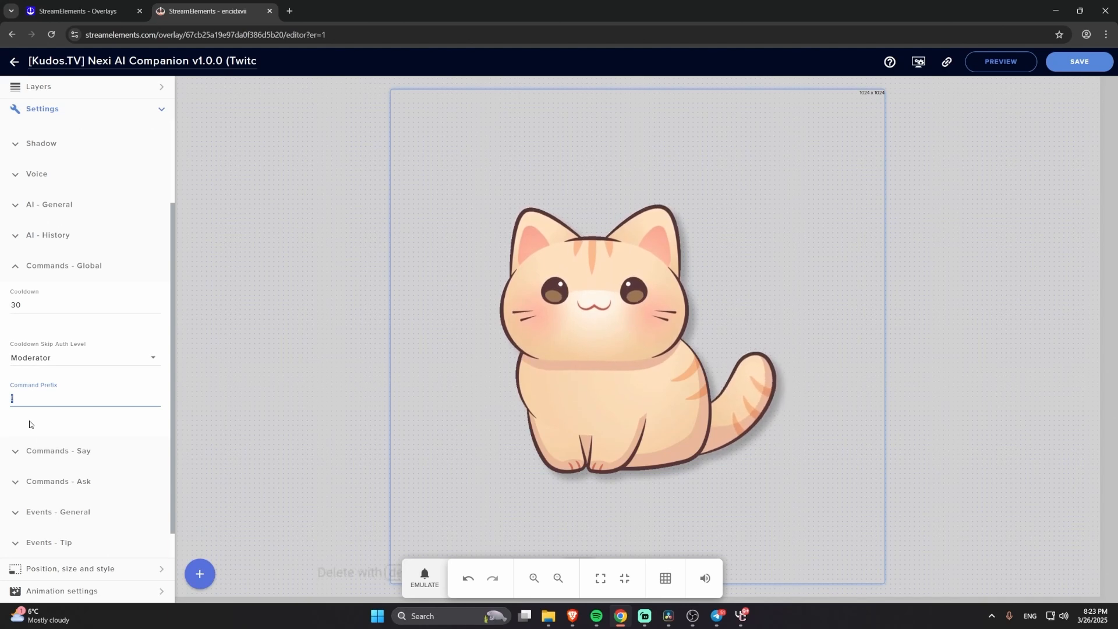
text(?)
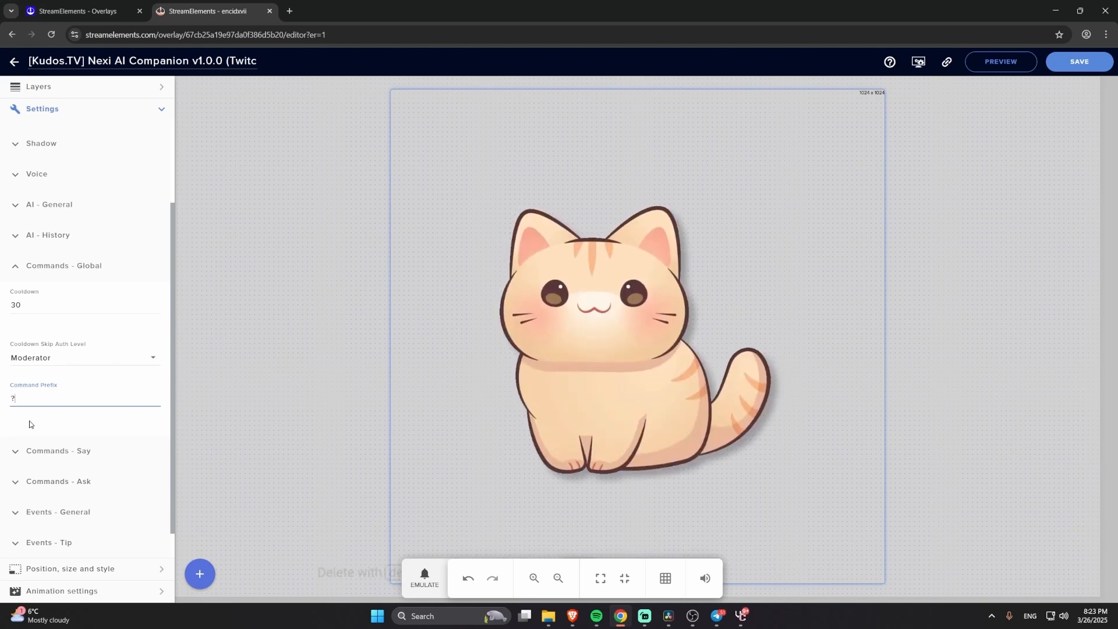
click(29, 424)
- Set the global cooldown to 10, review the Cooldown Skip Auth Level options, and select the Say alias
click(44, 310)
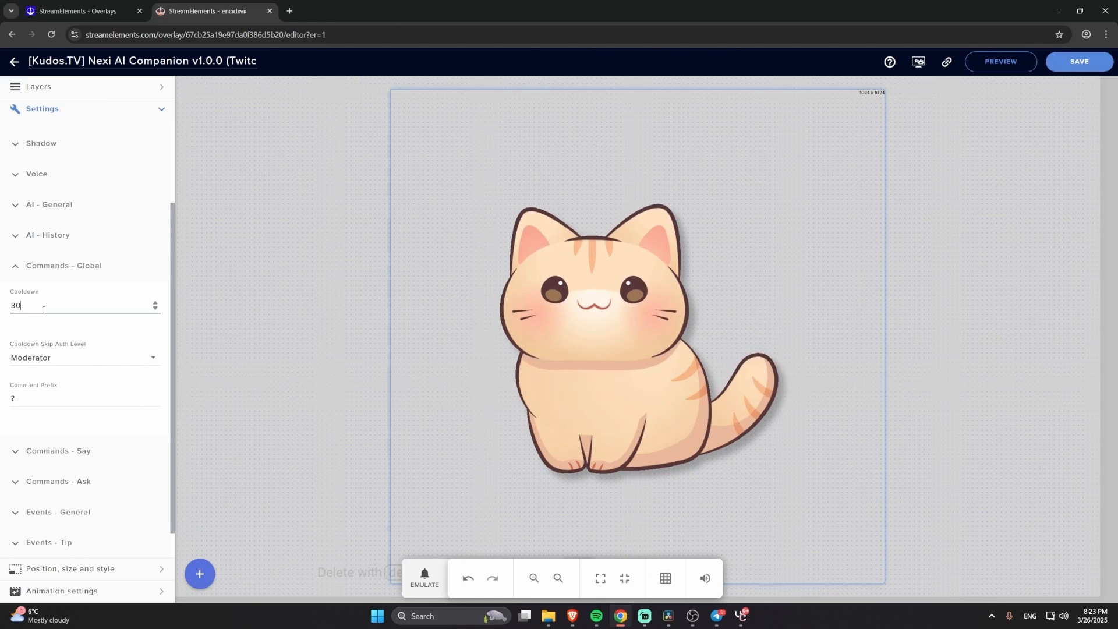
double_click(43, 309)
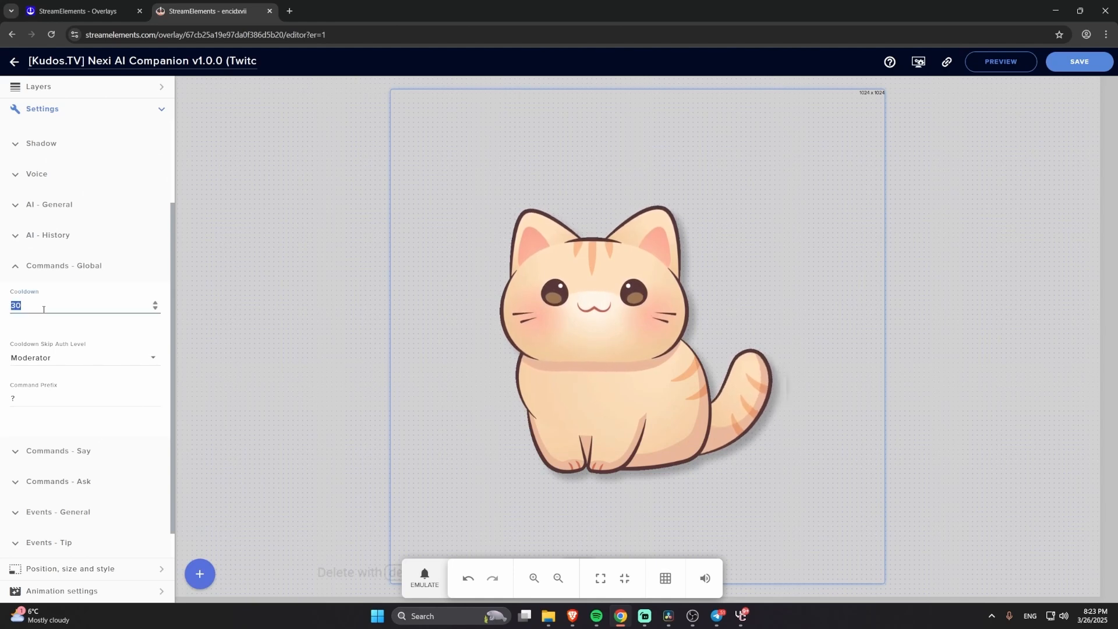
text(10)
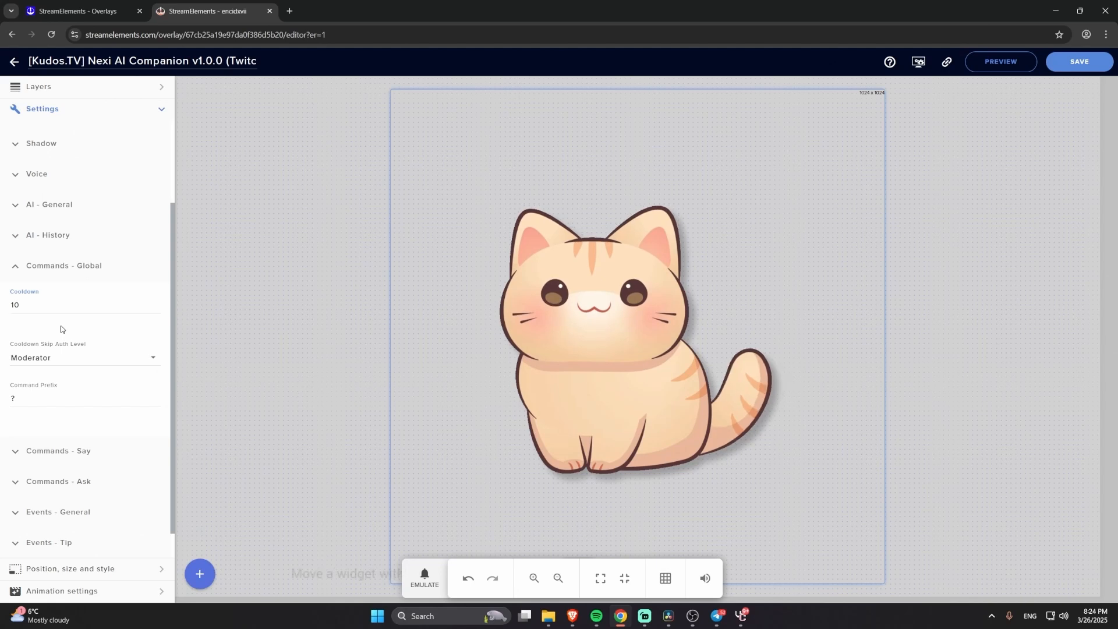
click(82, 366)
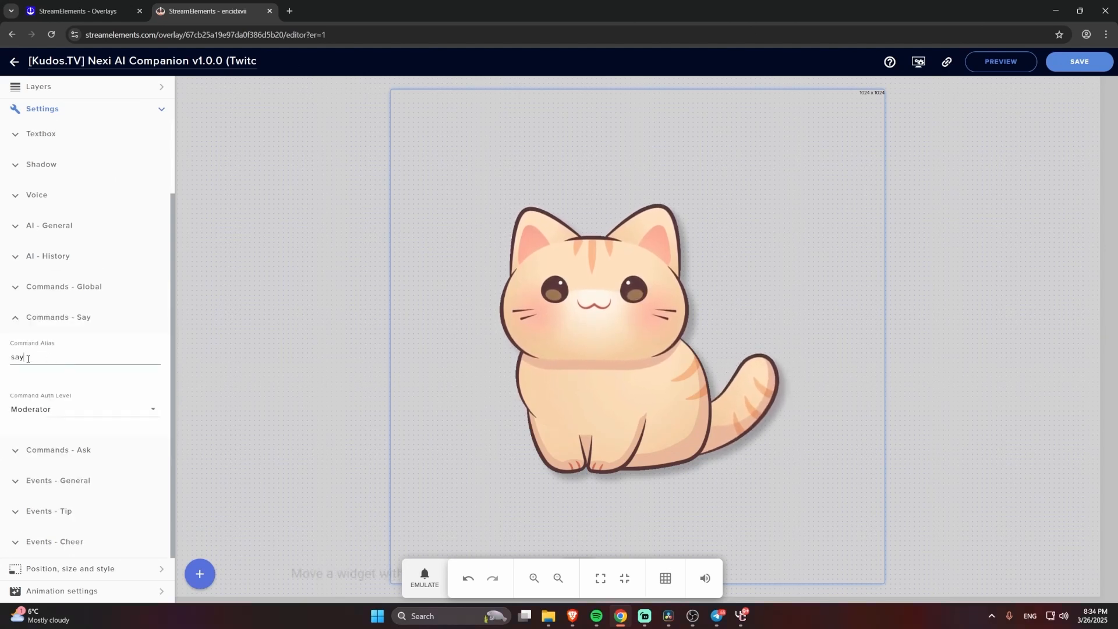
double_click(28, 359)
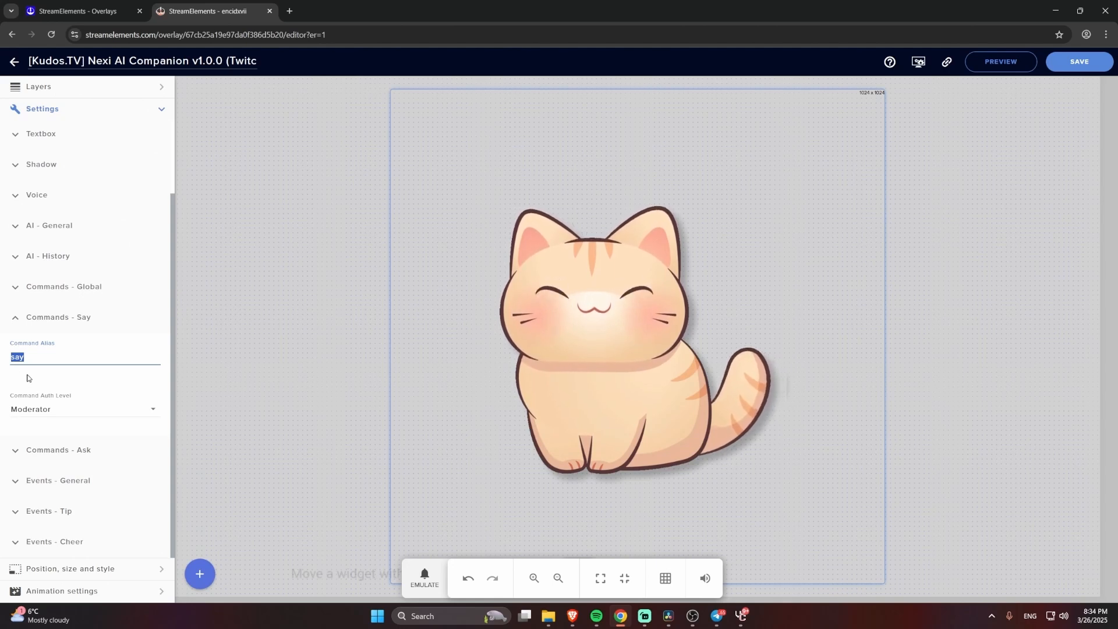
- Rename the Say command alias to 'tell' and review its Auth Level options
text(tell)
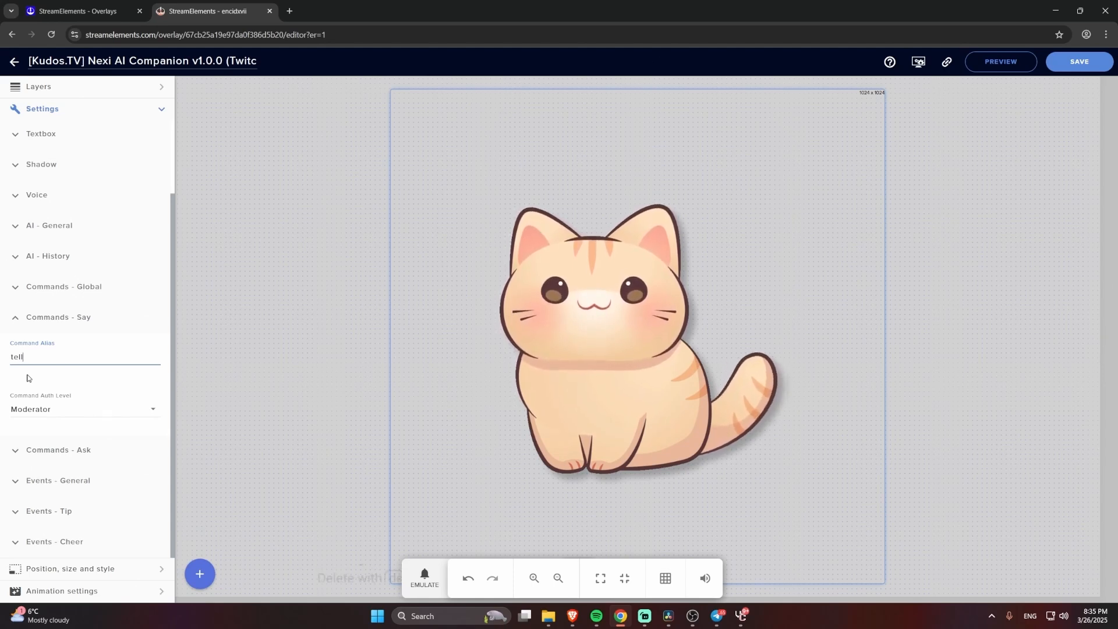
click(112, 412)
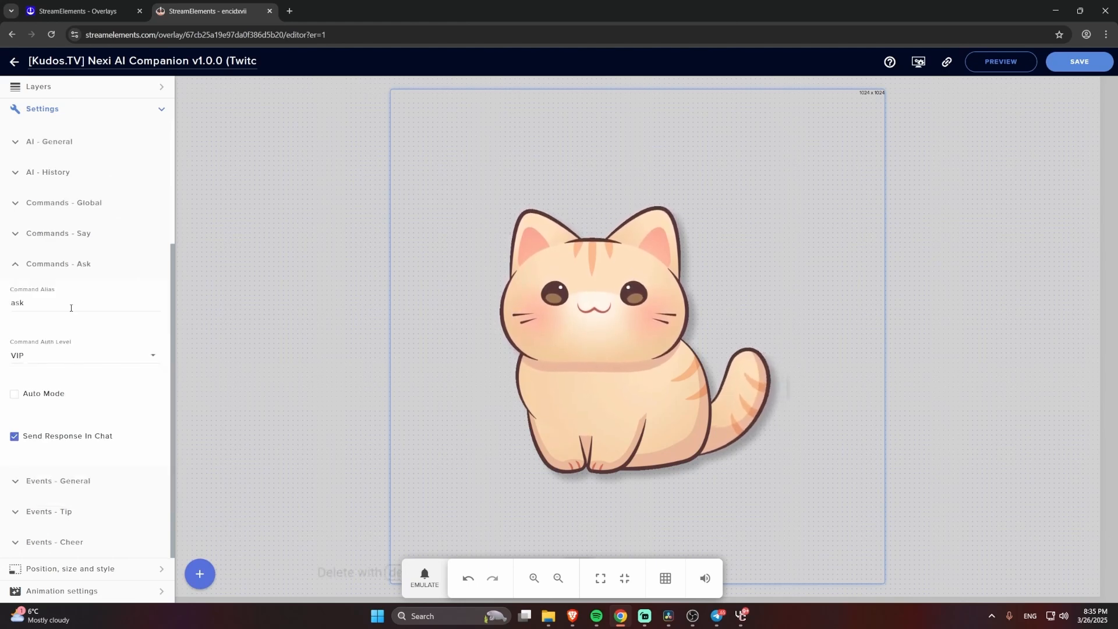
- Change the Ask command alias to 'question' with Subscriber auth level
click(71, 307)
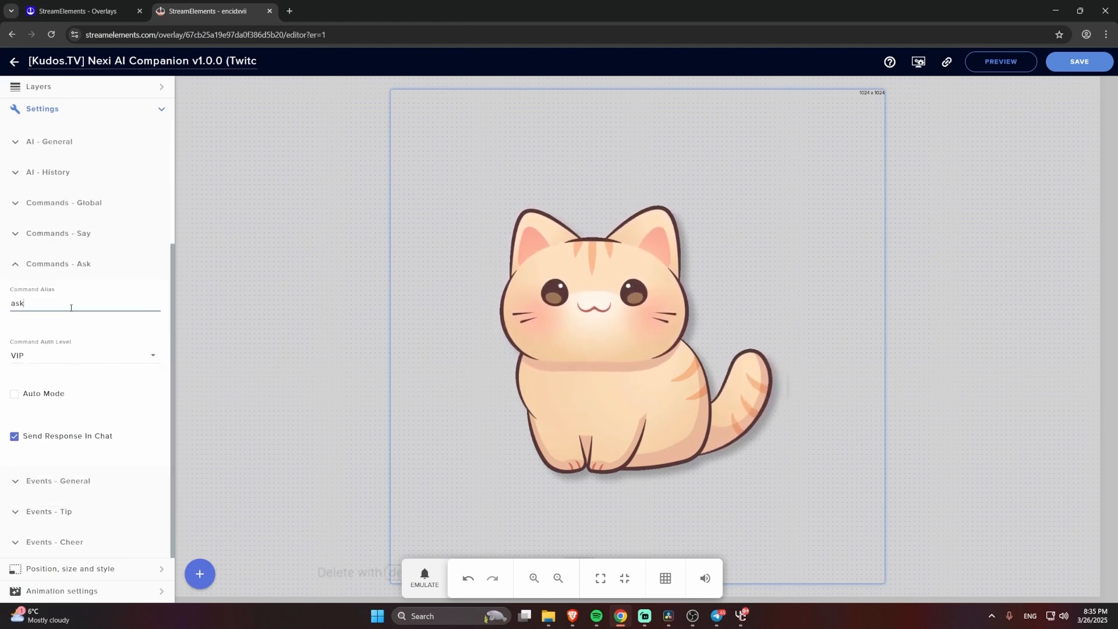
double_click(28, 307)
text(question)
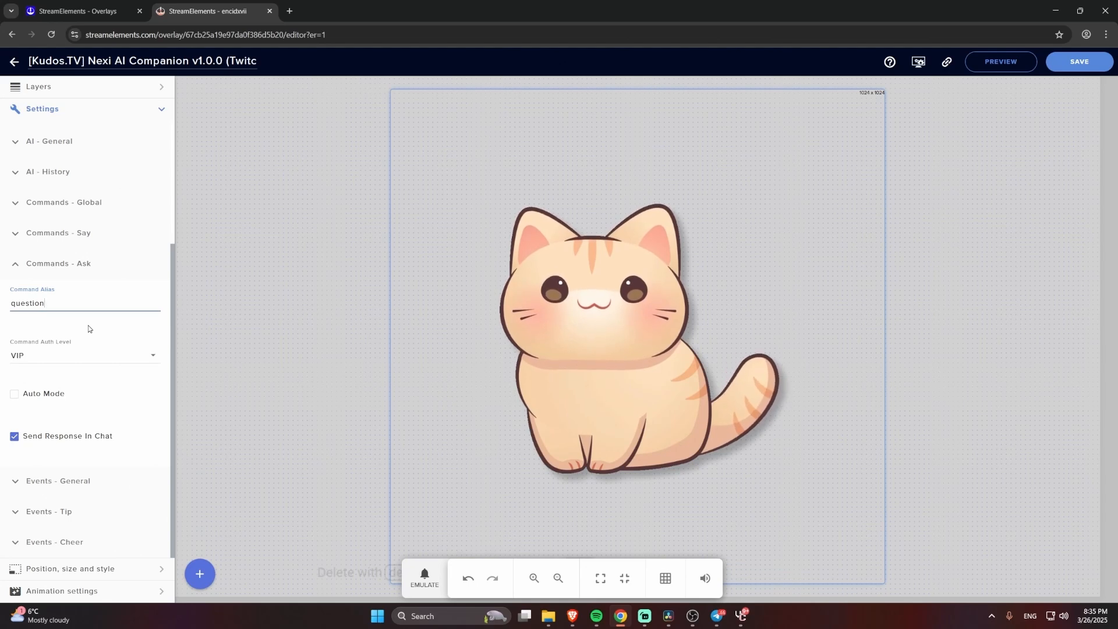
click(109, 355)
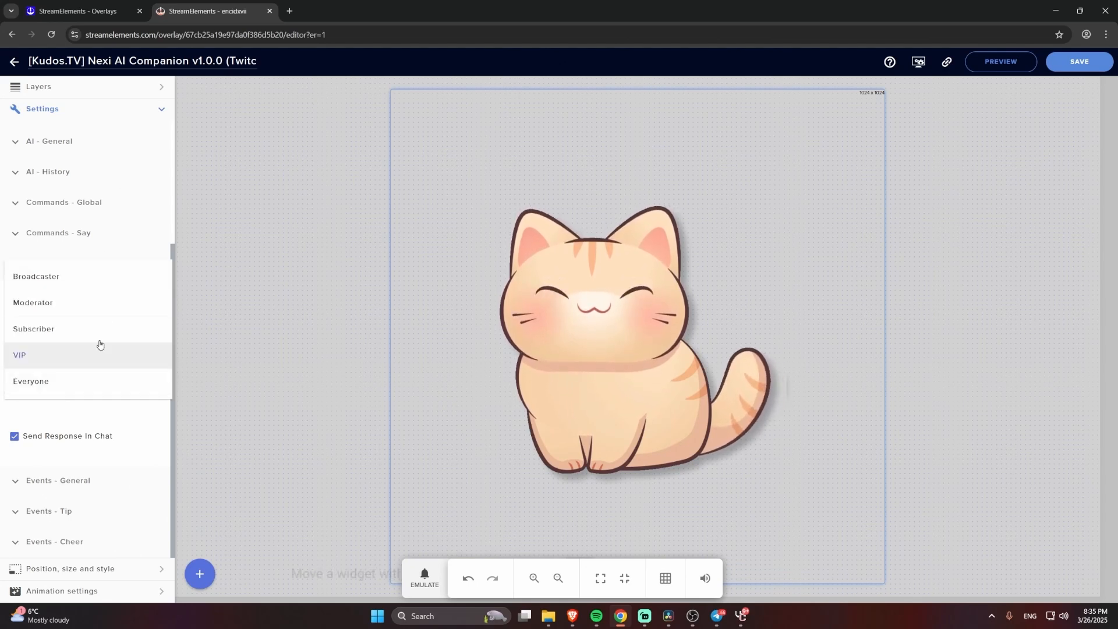
click(87, 337)
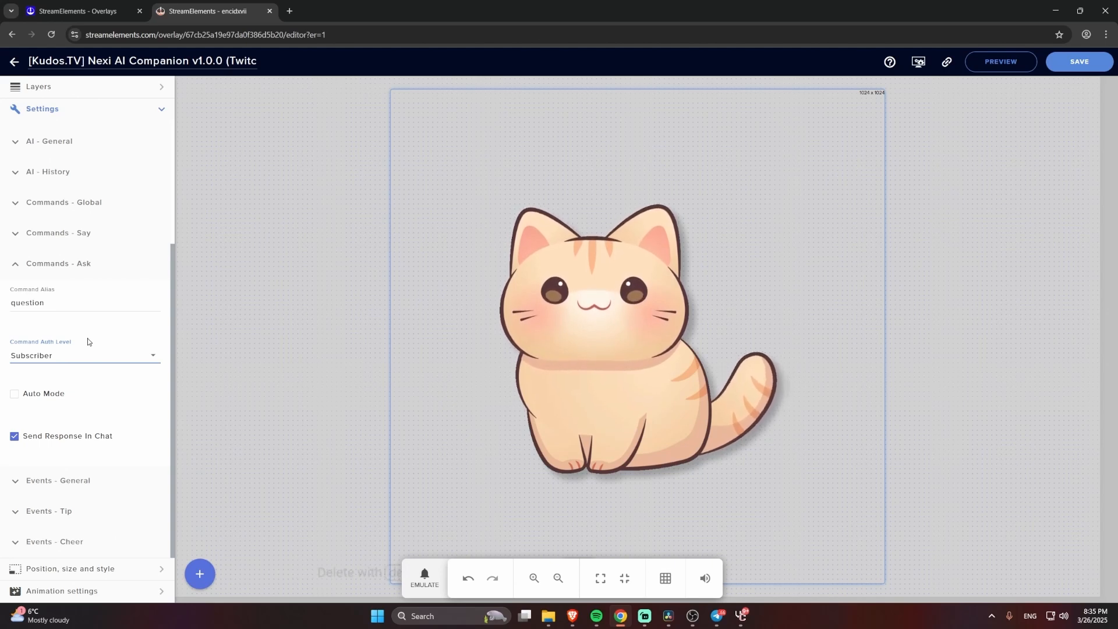
- Enable Auto Mode for the Ask command, keeping Send Response In Chat ticked
click(55, 394)
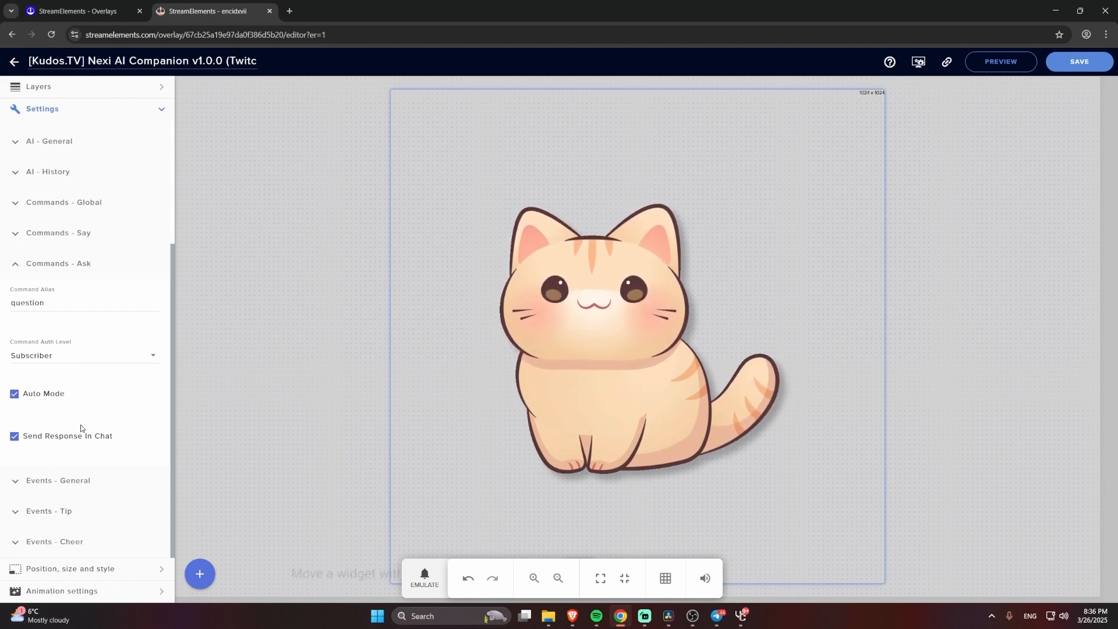
click(79, 441)
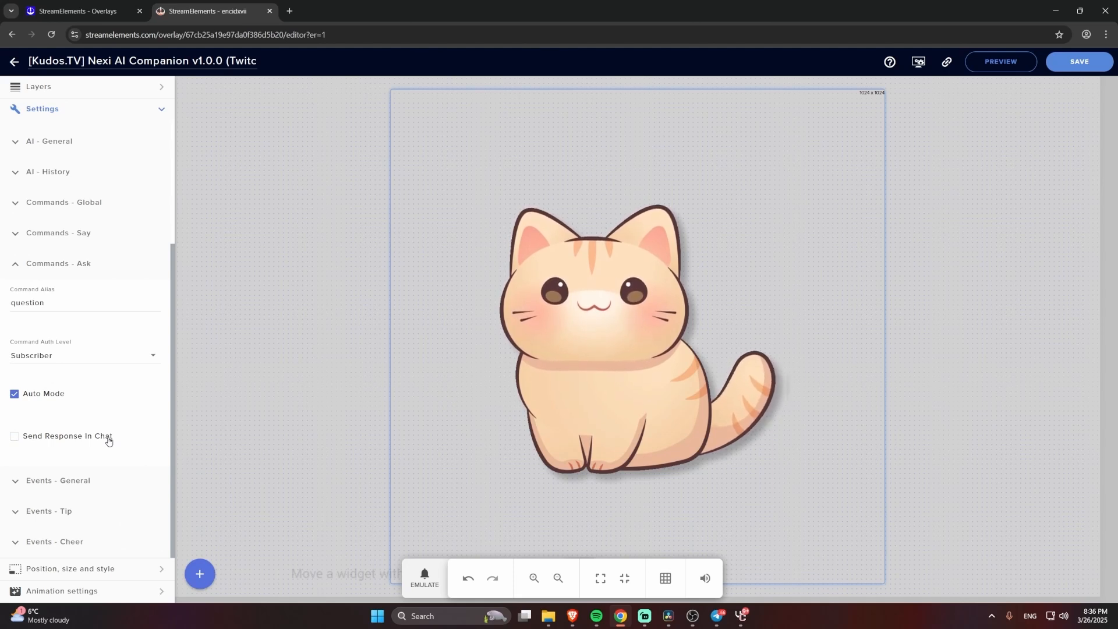
click(108, 441)
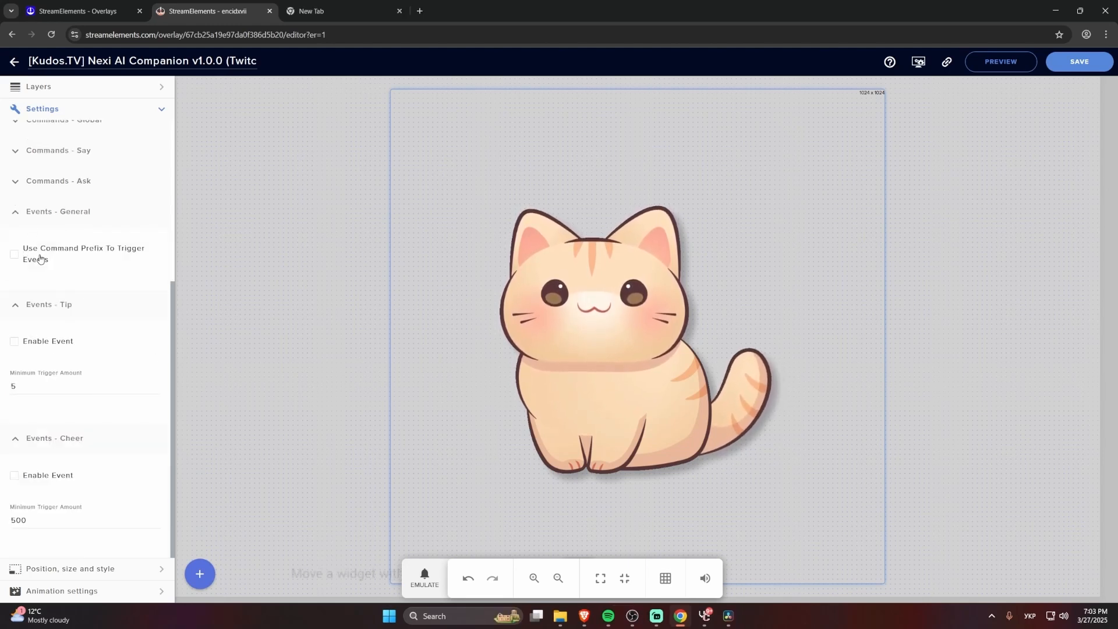
- Tick Use Command Prefix To Trigger Events and enable the Tip and Cheer events
click(80, 257)
click(35, 347)
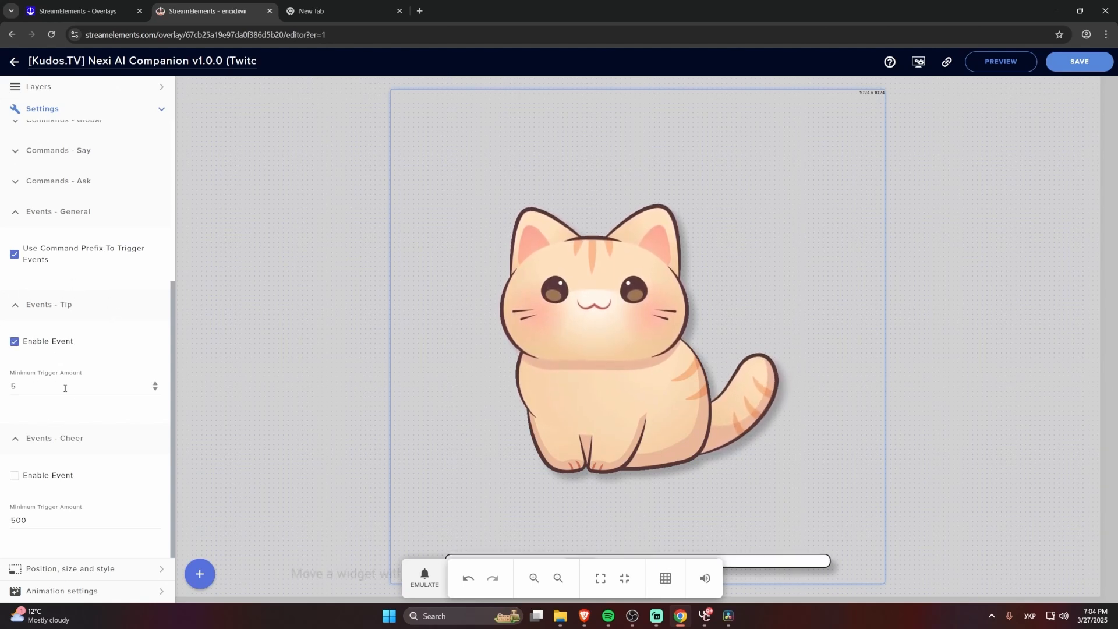
click(55, 483)
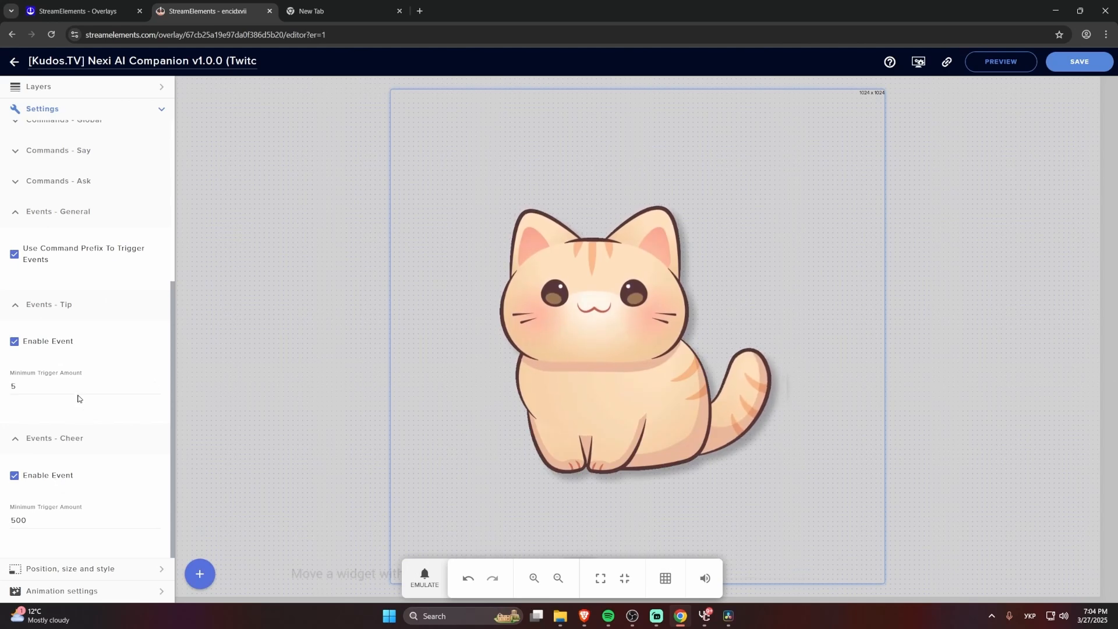
- Enter minimum trigger amounts of 15 for Tip and 20 for Cheer
drag(78, 389, 4, 380)
text(15)
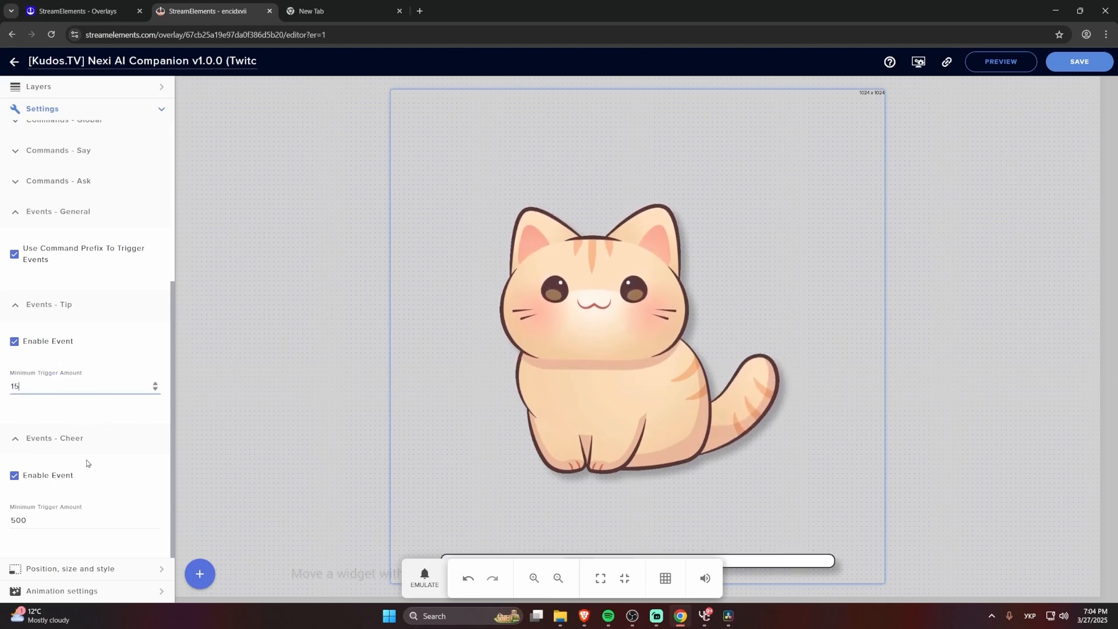
double_click(52, 520)
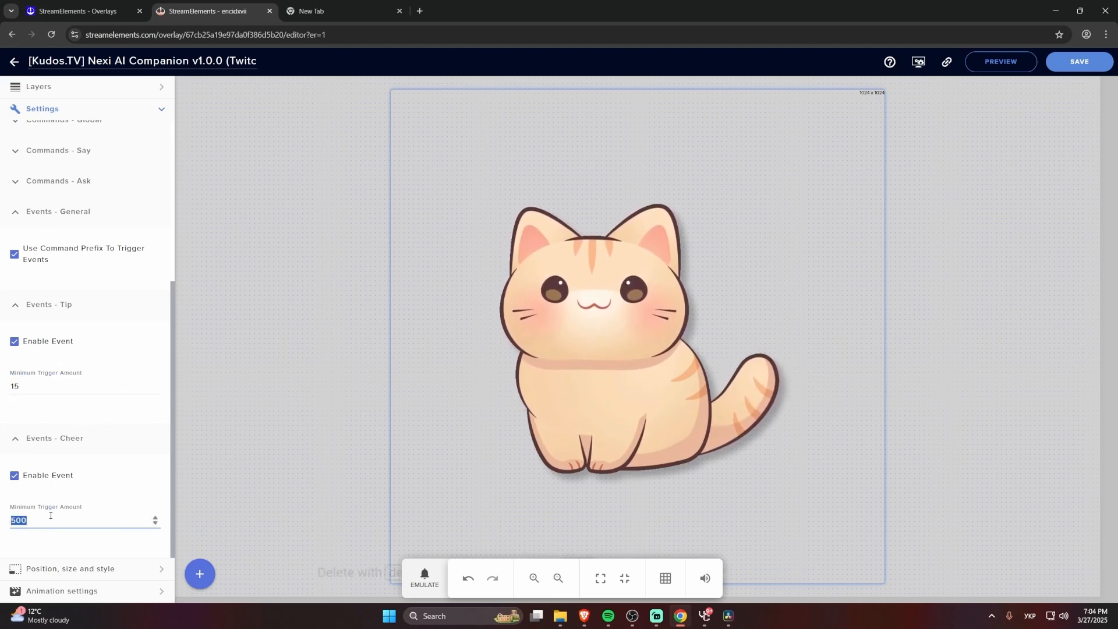
text(20)
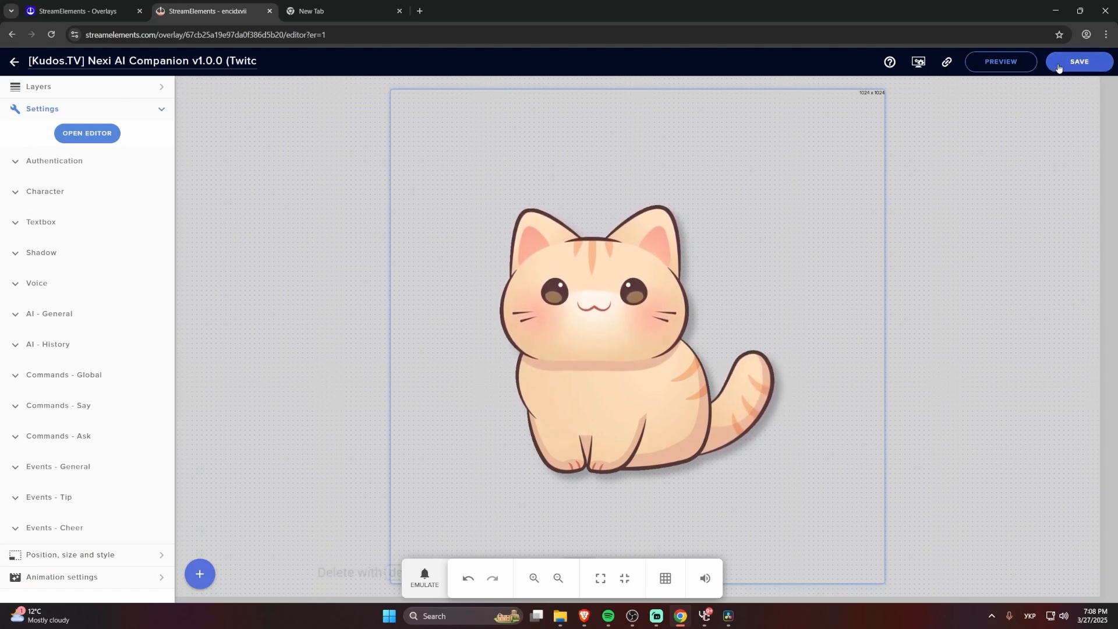
- Save the Nexi overlay, copy its overlay URL, and bring OBS Studio forward
click(1059, 68)
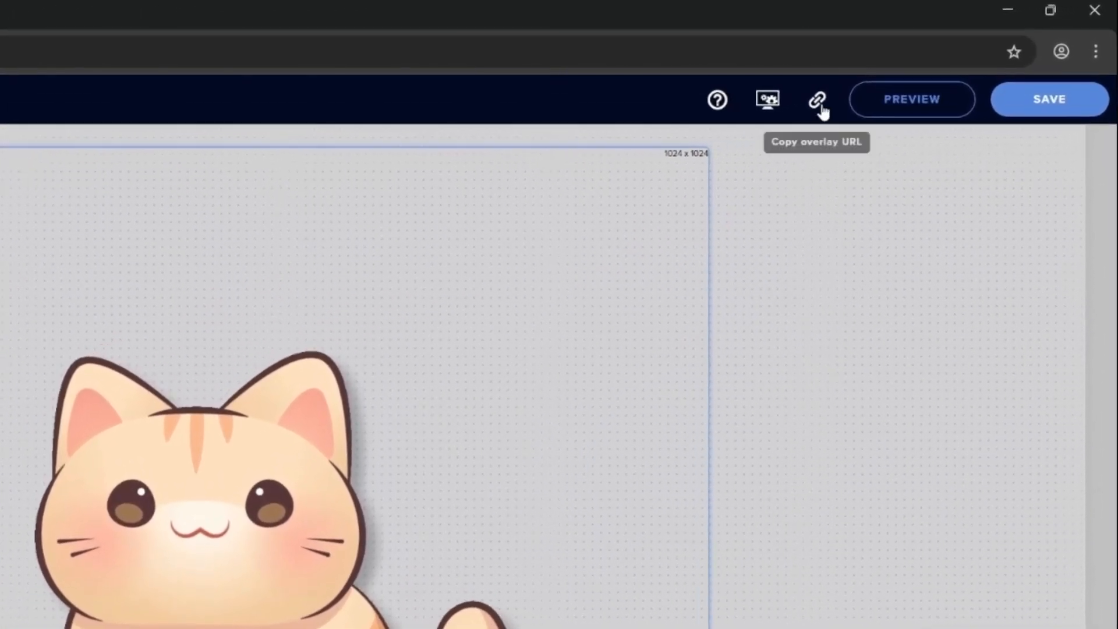
click(851, 94)
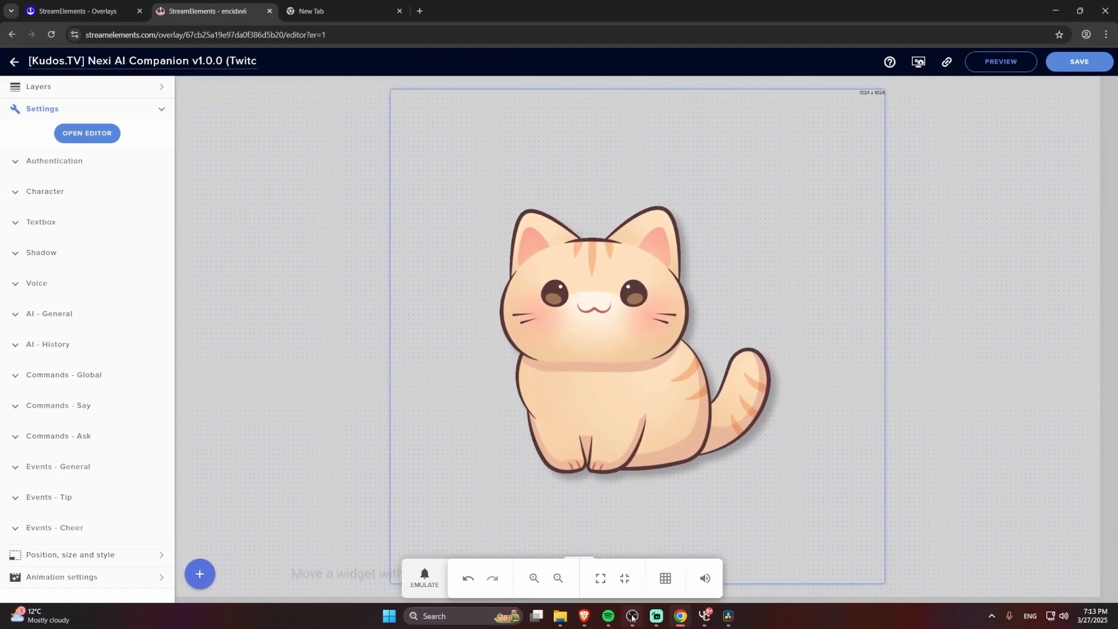
click(627, 622)
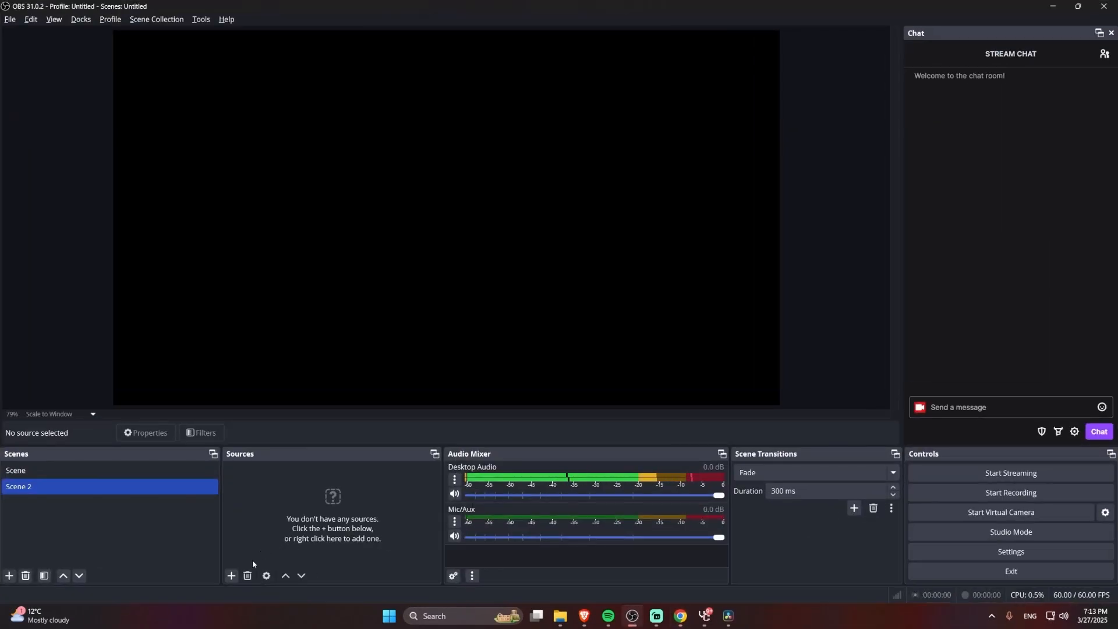
- Add a new Browser source to Scene 2
click(231, 576)
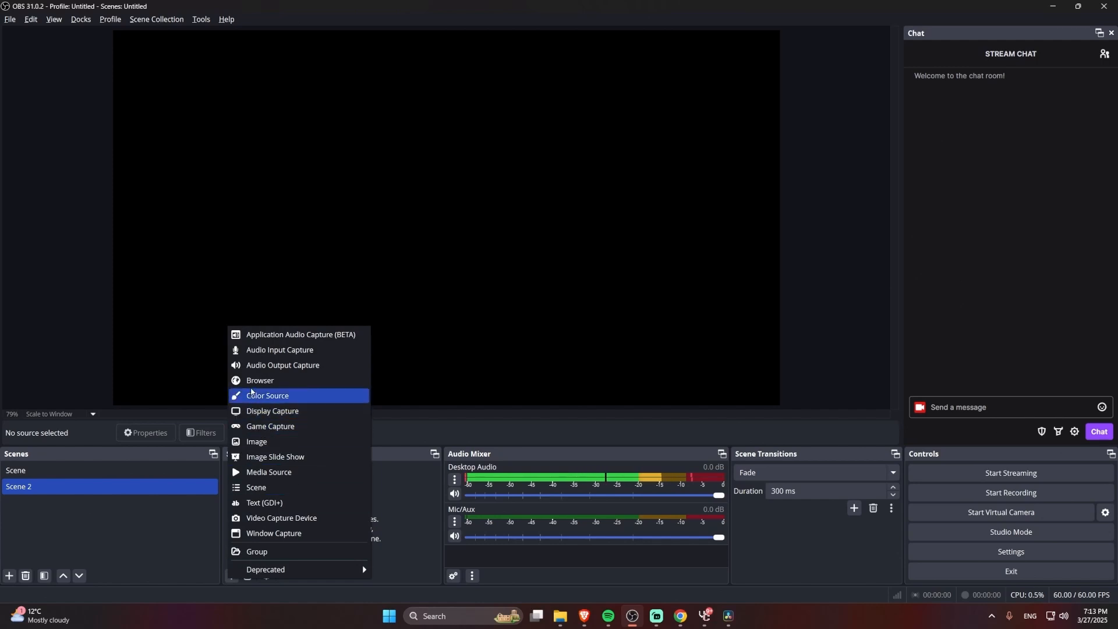
click(251, 380)
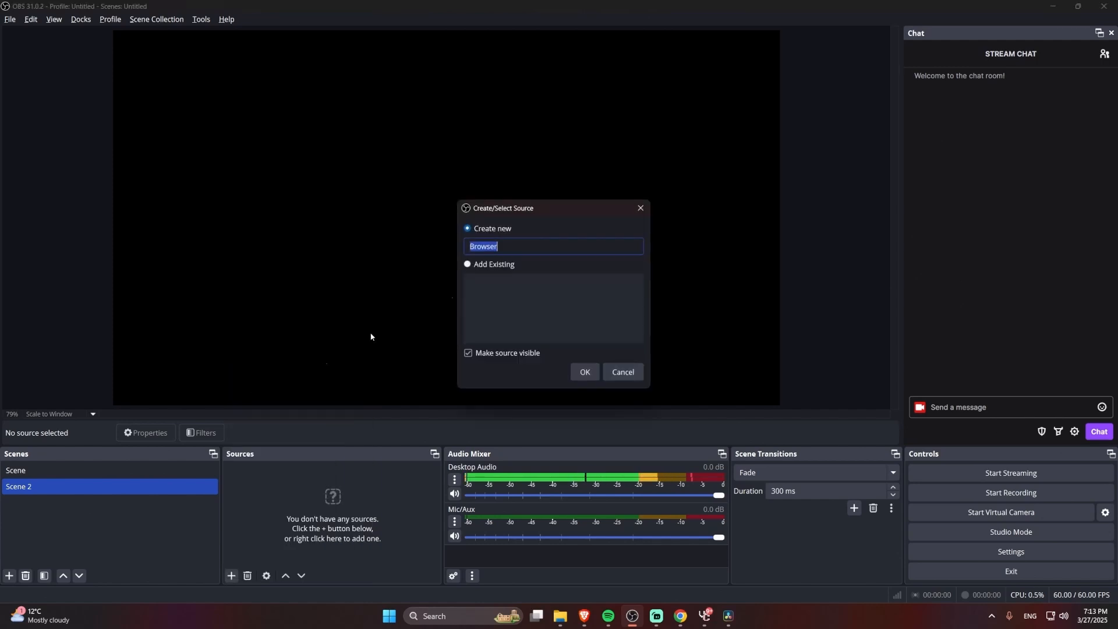
click(585, 373)
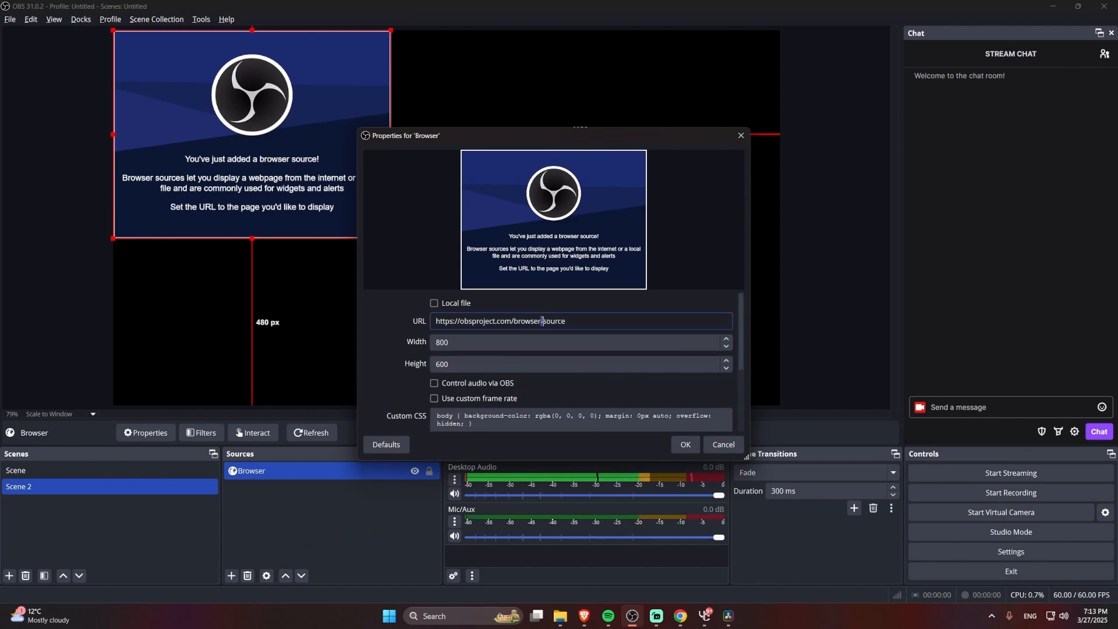
- Paste the overlay URL, set size 1920×1080, and tick Control audio via OBS
triple_click(542, 321)
key(ctrl+v)
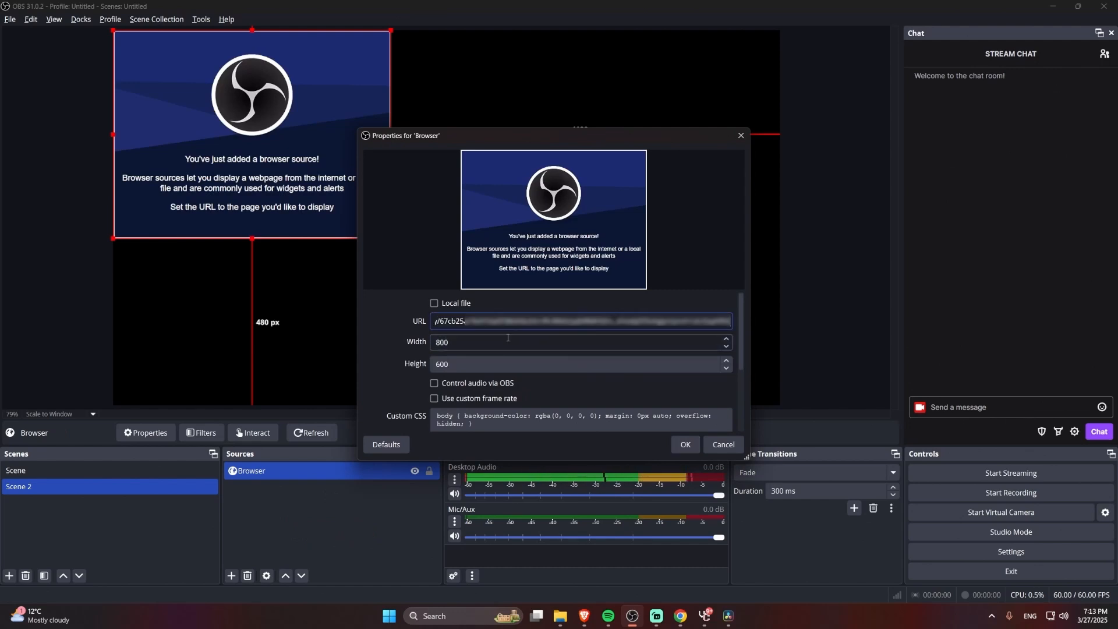
double_click(500, 341)
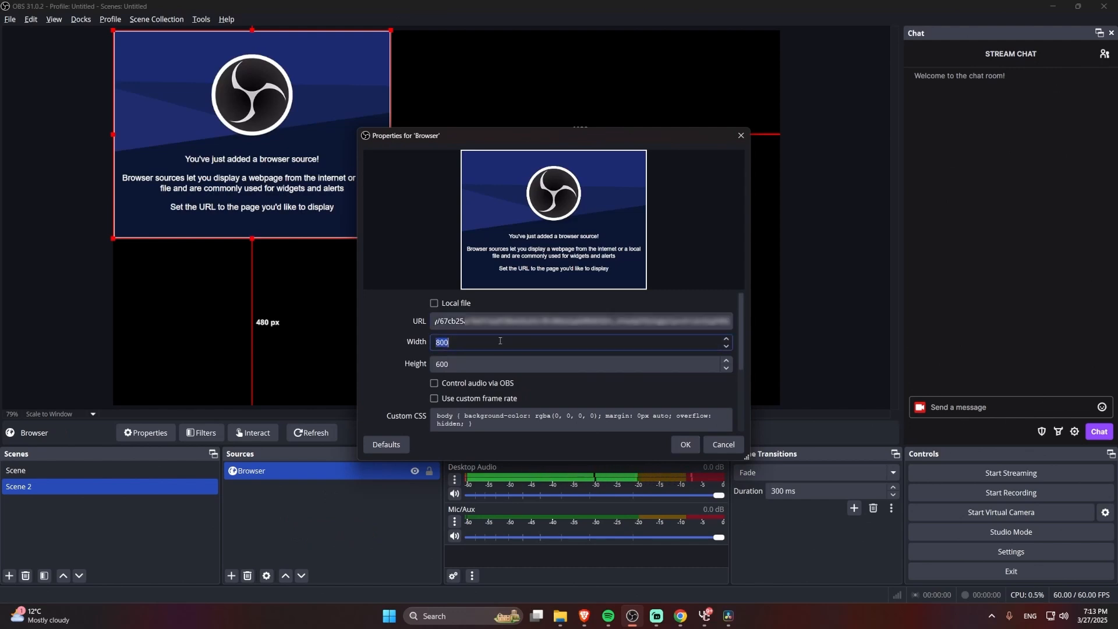
text(1920)
key(Tab)
text(1080)
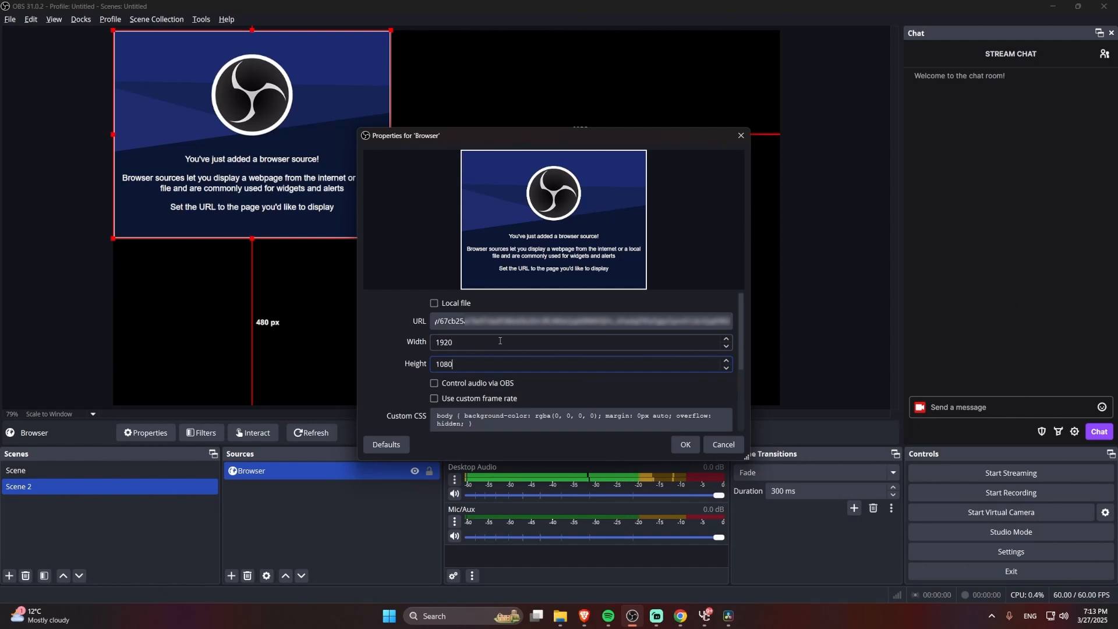
click(502, 388)
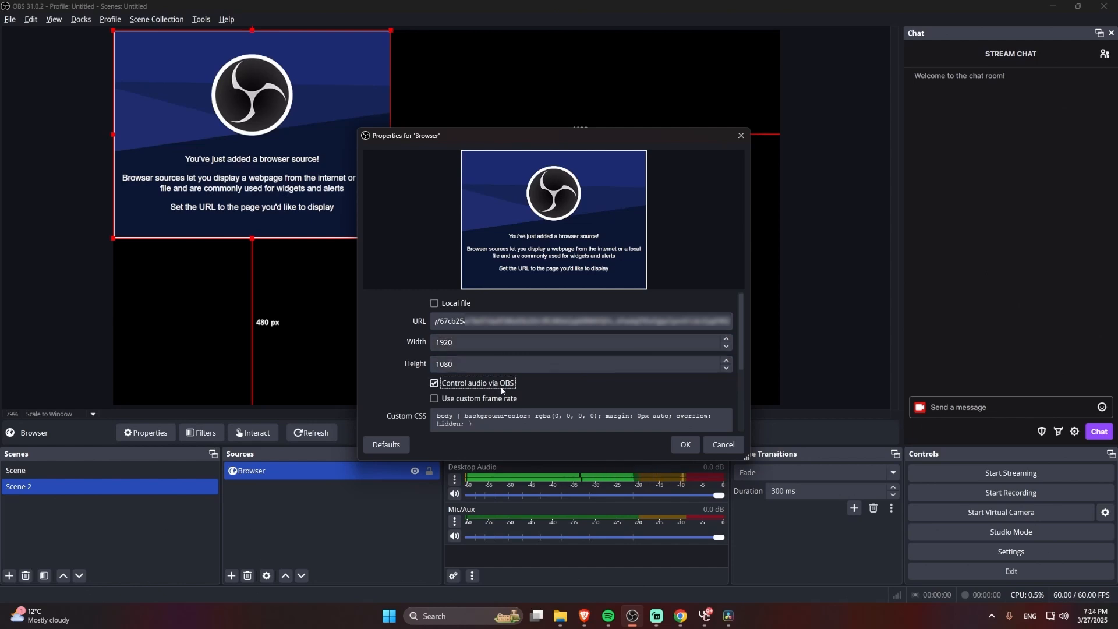
click(685, 446)
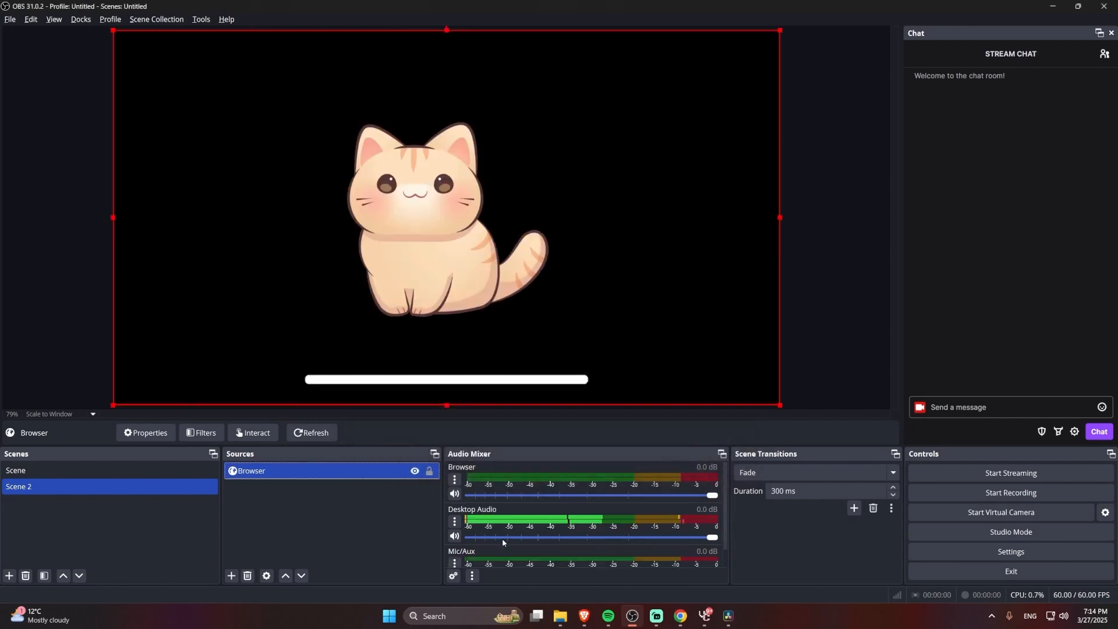
- Set the Browser source audio to Monitor and Output, then copy the overlay URL and switch to Streamlabs Desktop
click(454, 577)
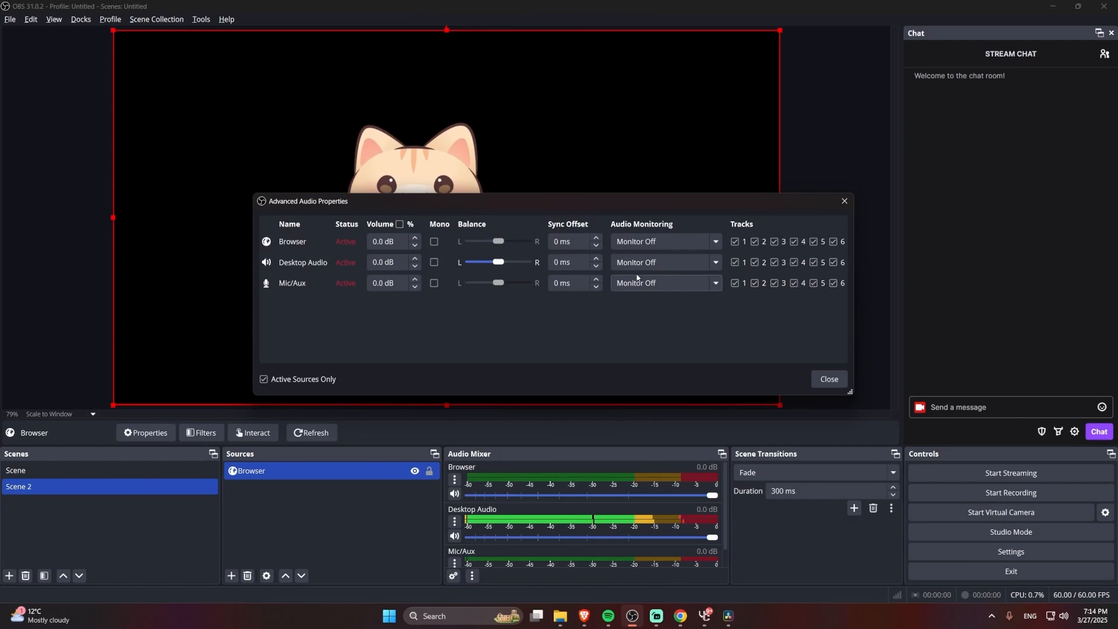
click(702, 242)
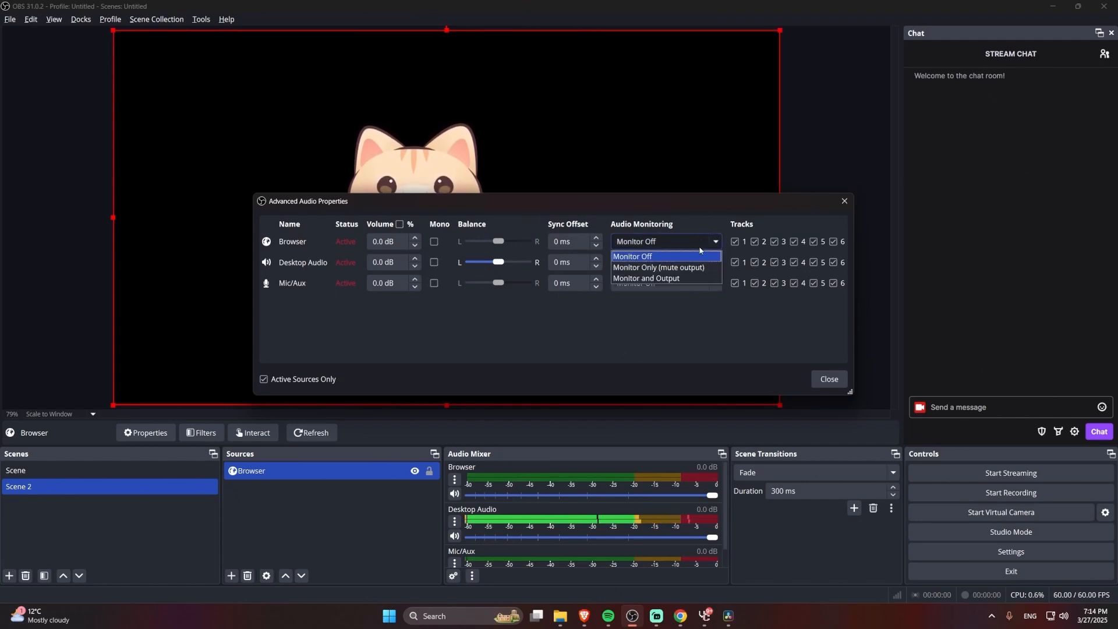
click(692, 278)
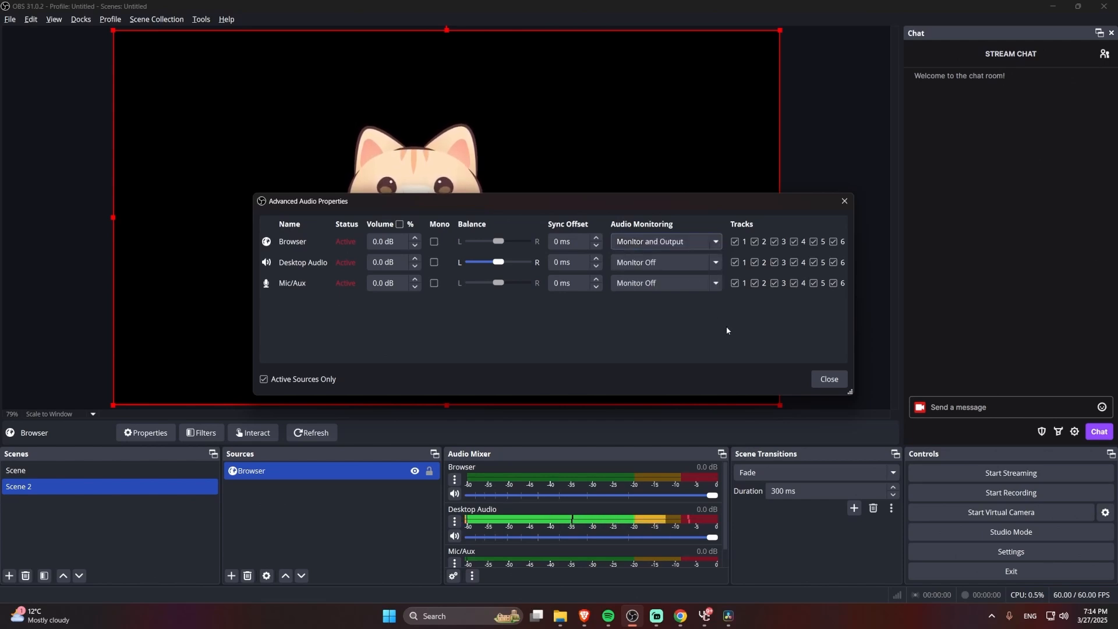
click(827, 379)
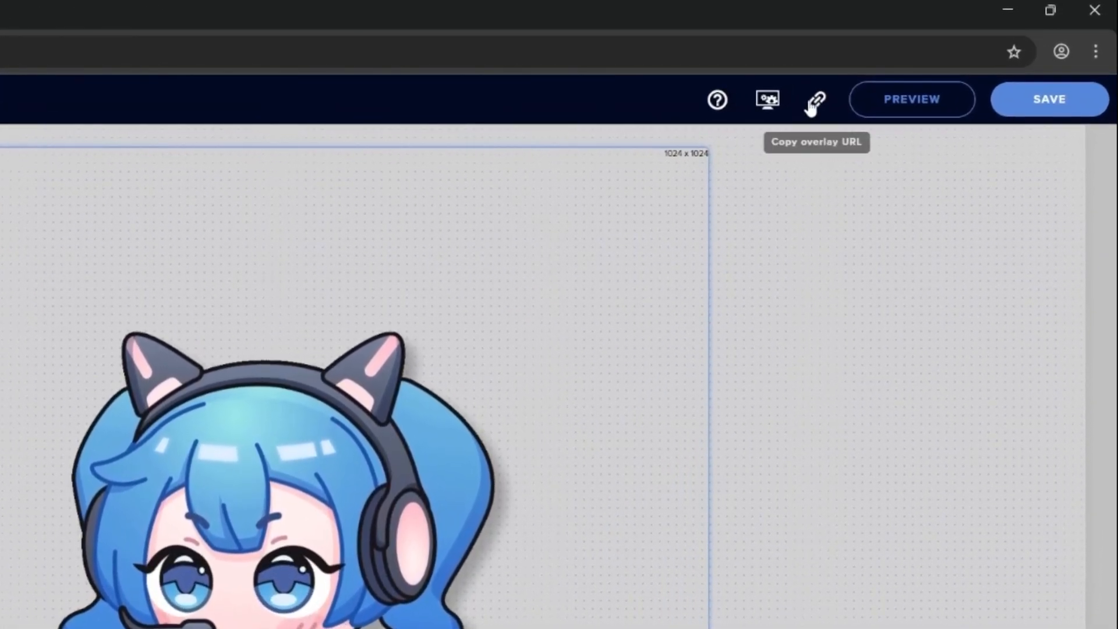
click(814, 105)
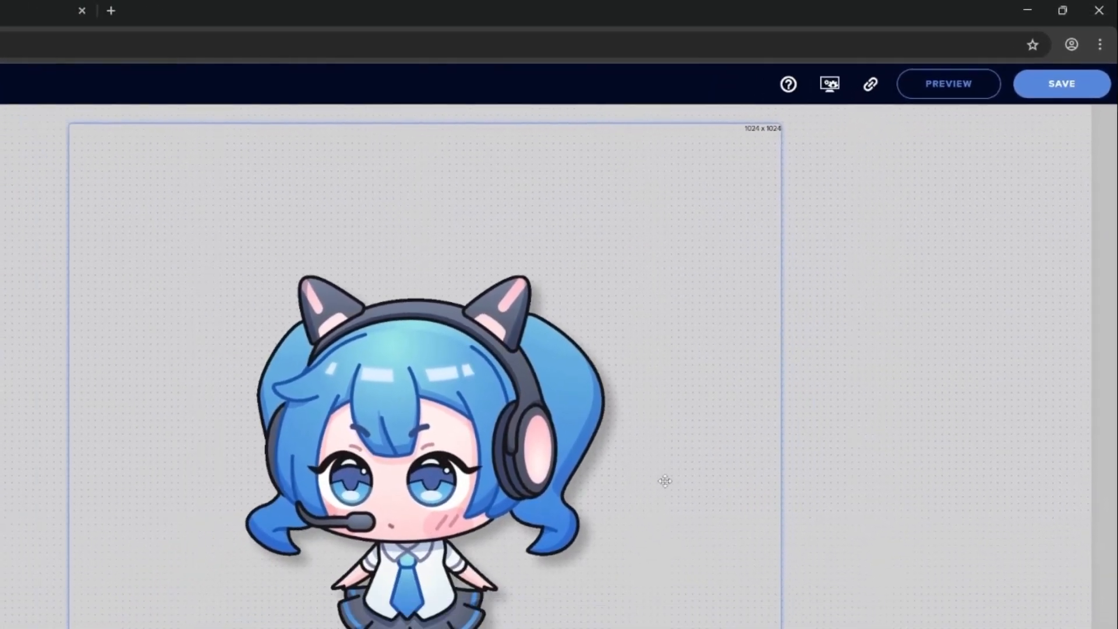
click(634, 628)
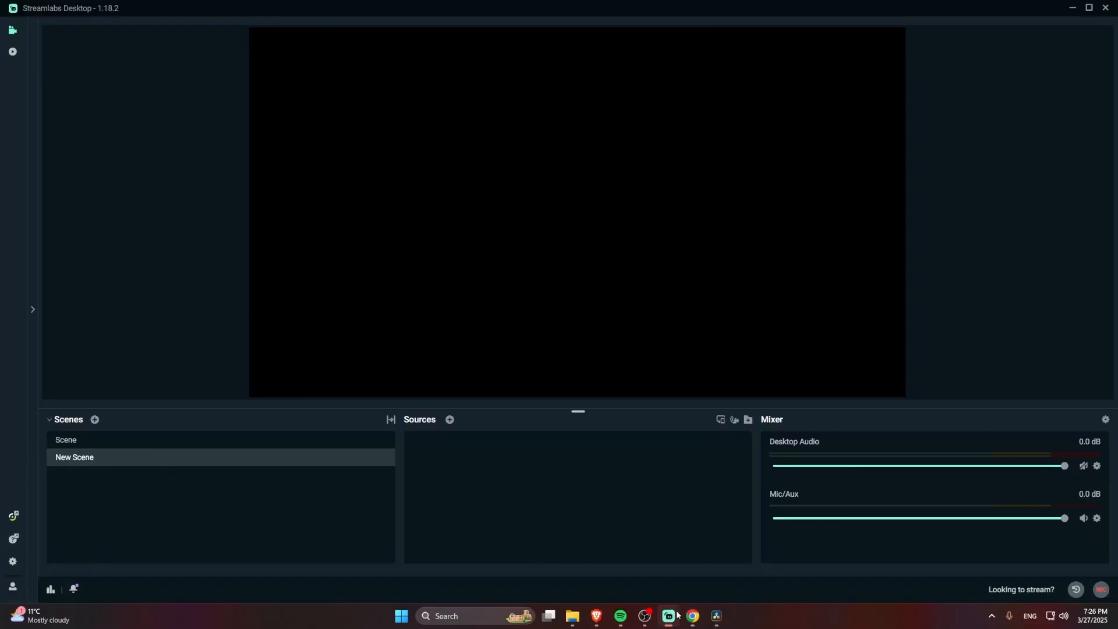
- Add a Browser Source with its default name to New Scene
click(450, 420)
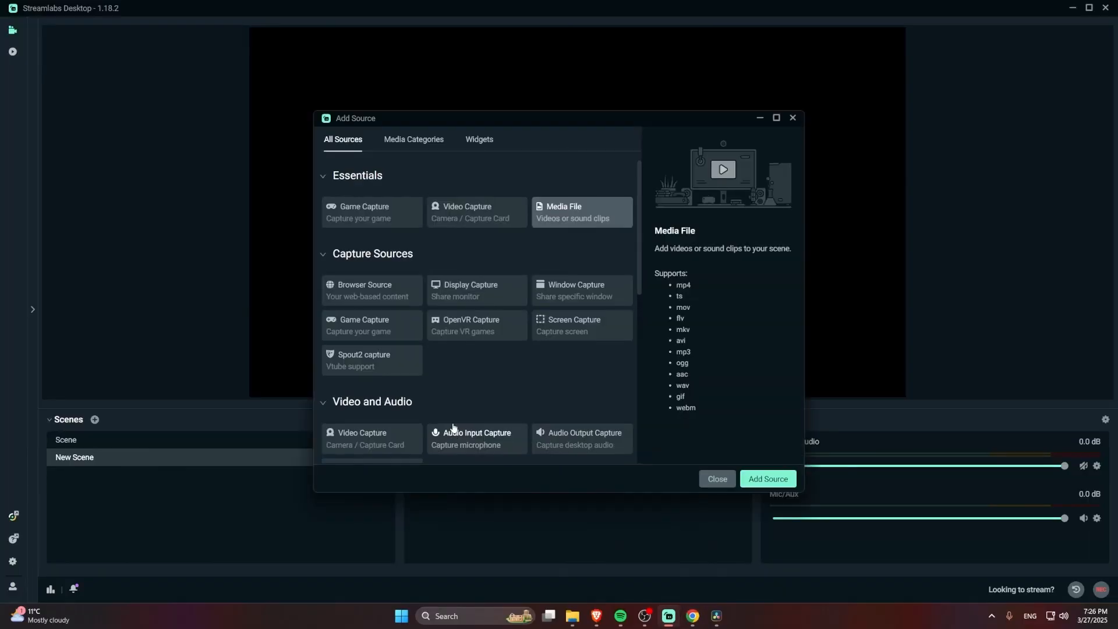
click(384, 289)
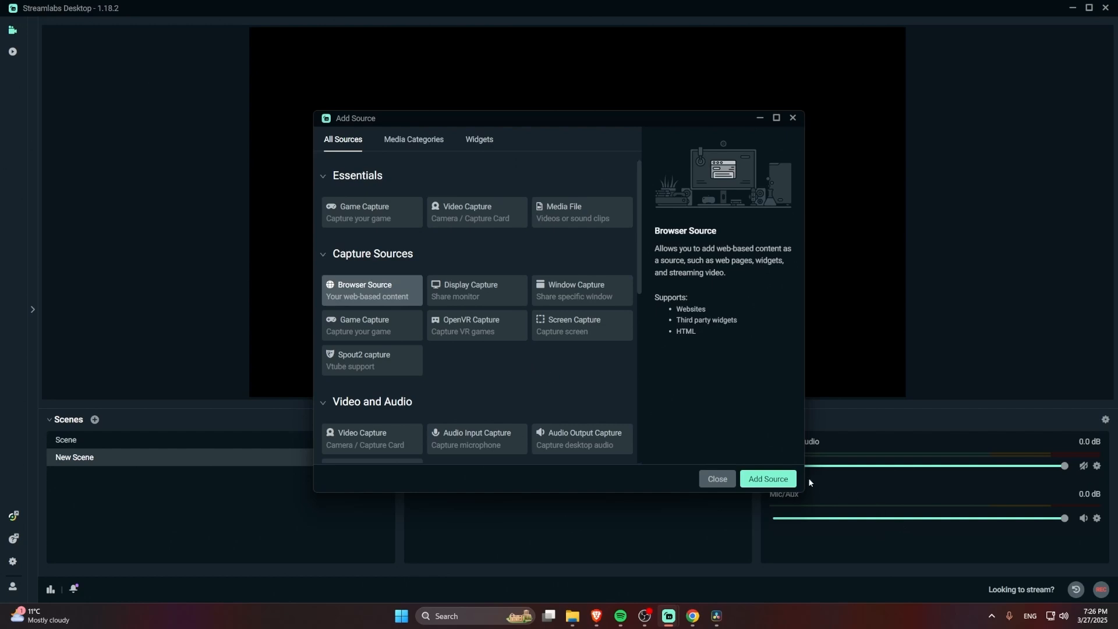
click(747, 478)
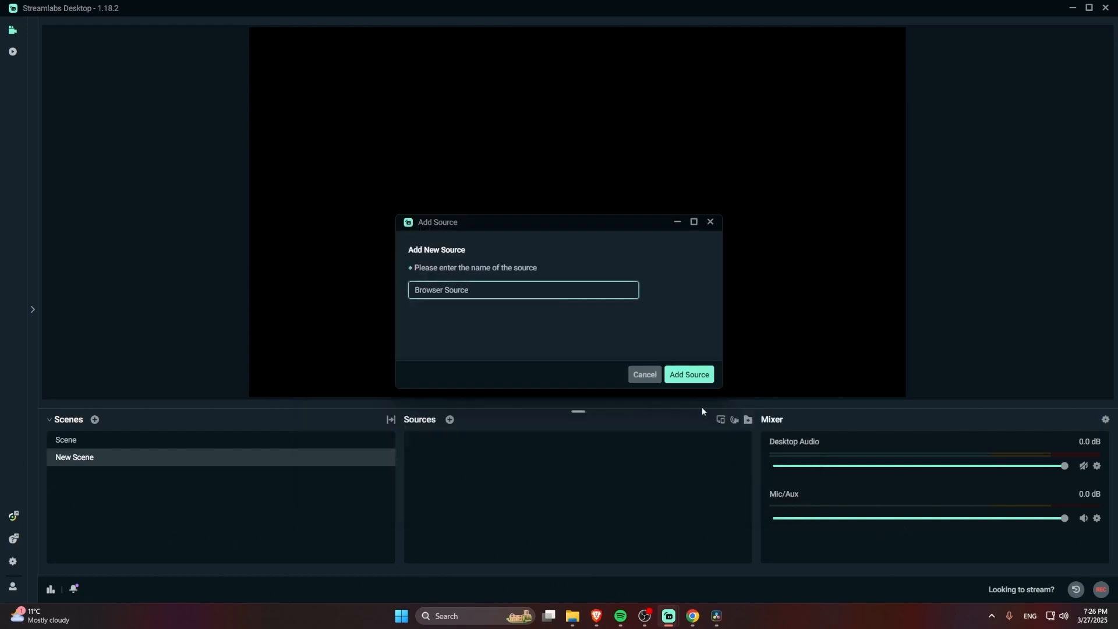
click(691, 378)
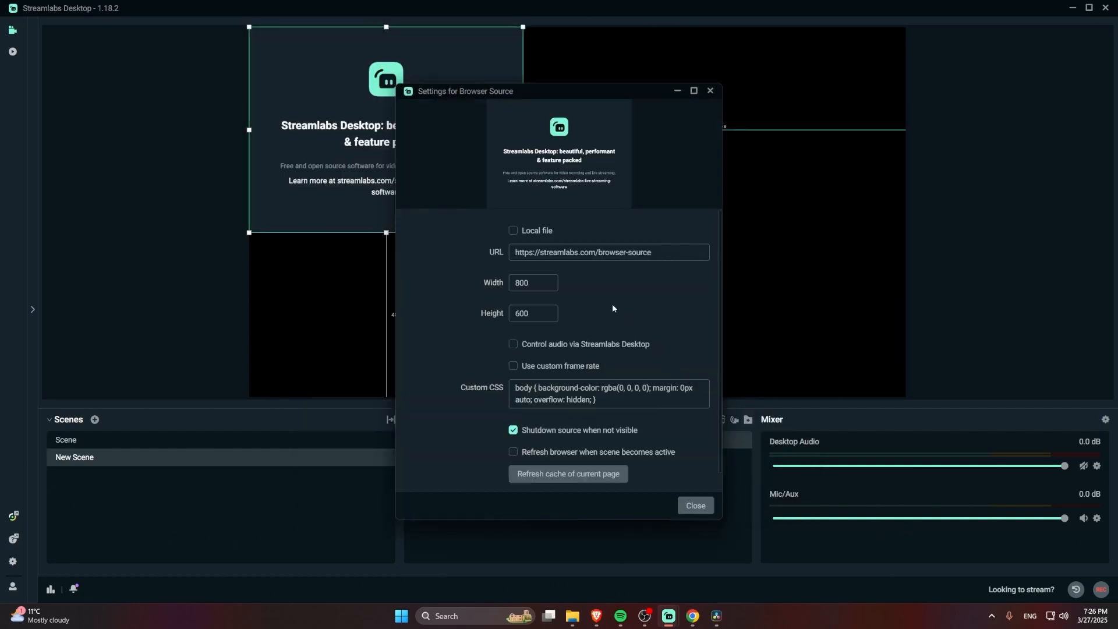
- Paste the overlay URL, set size 1920×1080, and tick Control audio via Streamlabs Desktop
triple_click(602, 252)
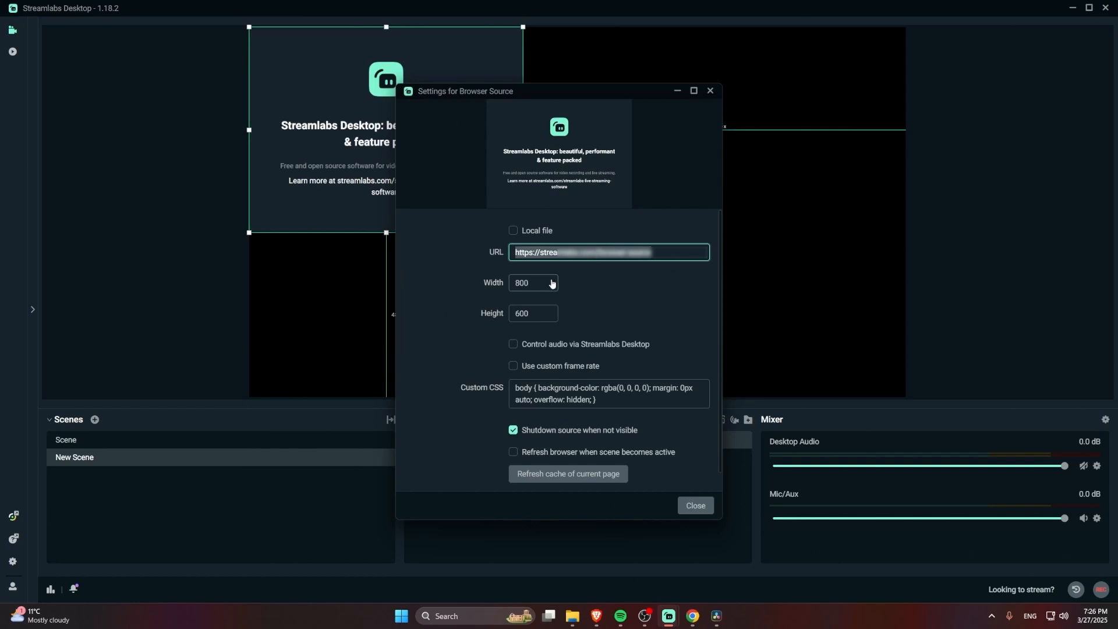
key(ctrl+v)
double_click(526, 283)
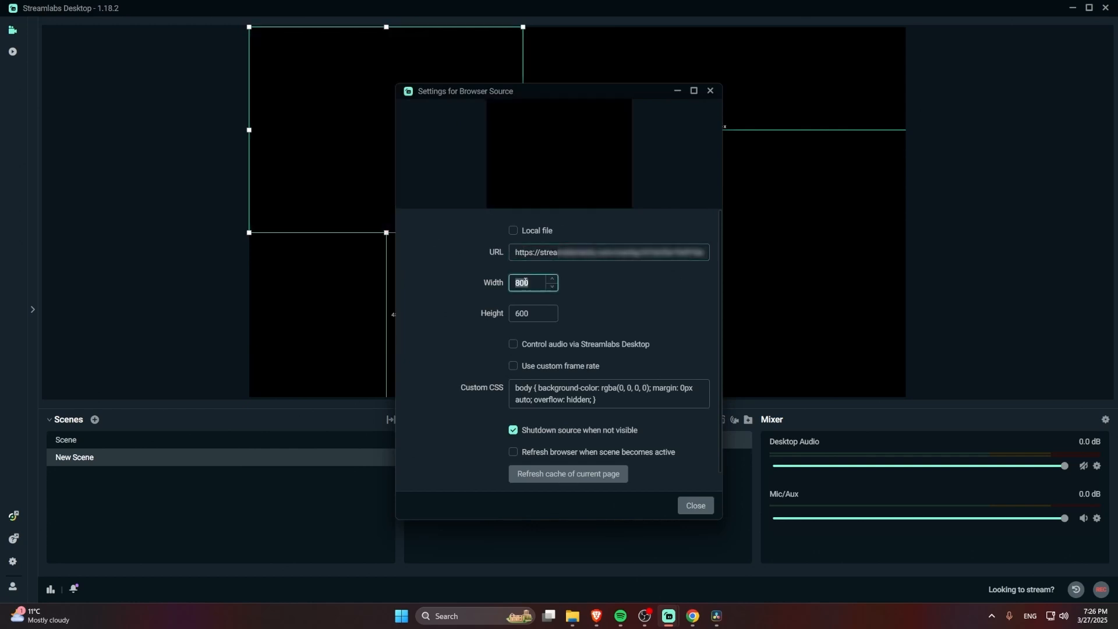
text(1920)
key(Tab)
text(10)
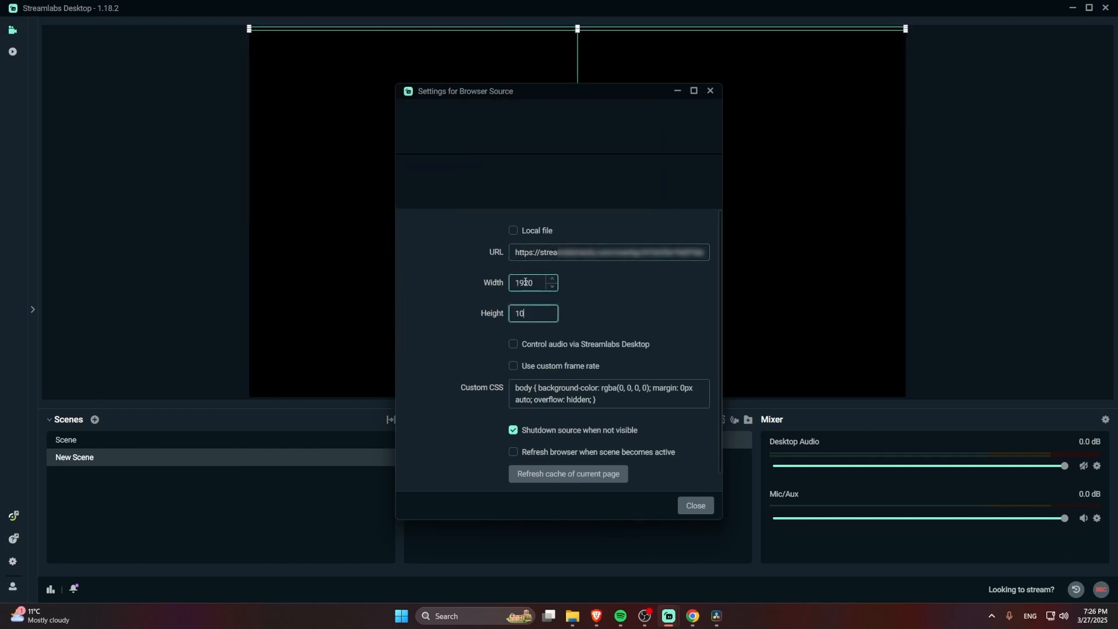
text(80)
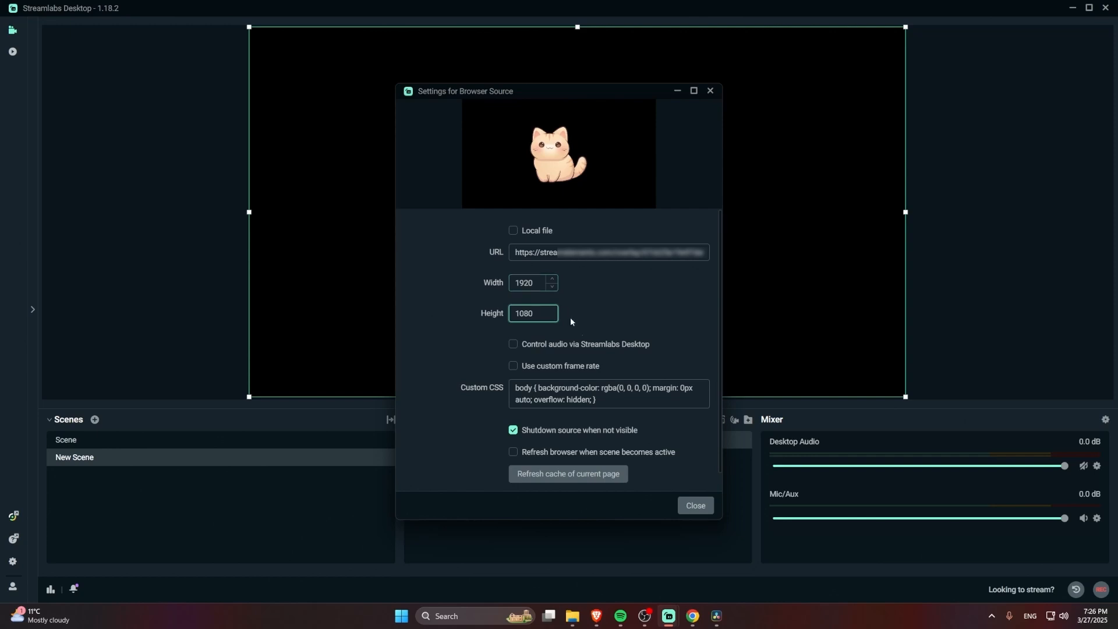
click(607, 345)
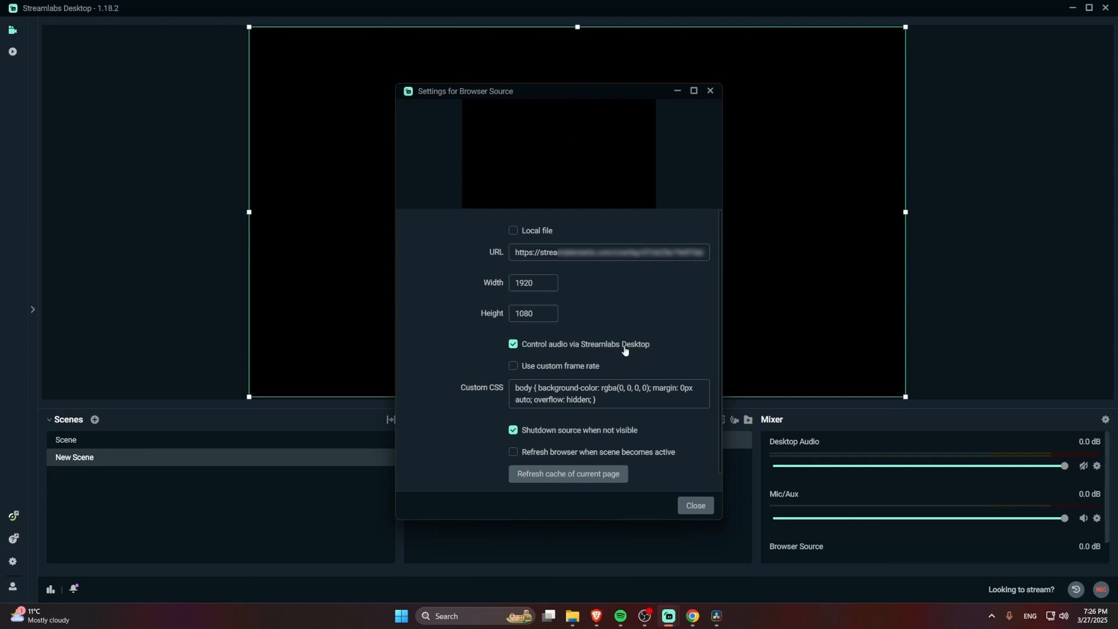
click(688, 506)
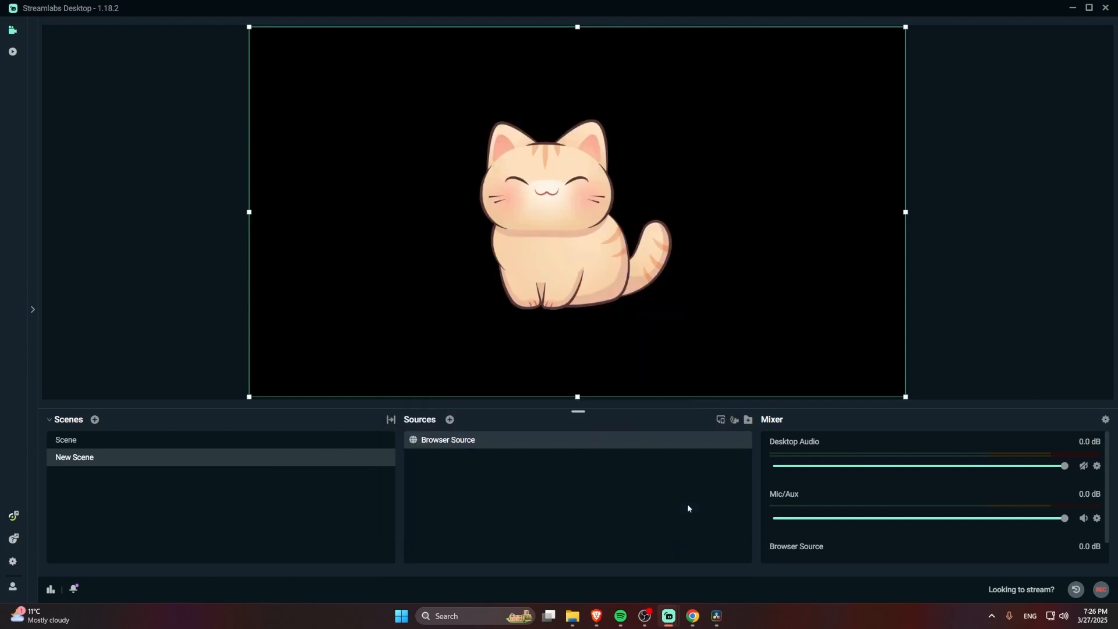
- Set the Browser Source's audio monitoring to Monitor and Output in Advanced Audio Properties
click(1106, 421)
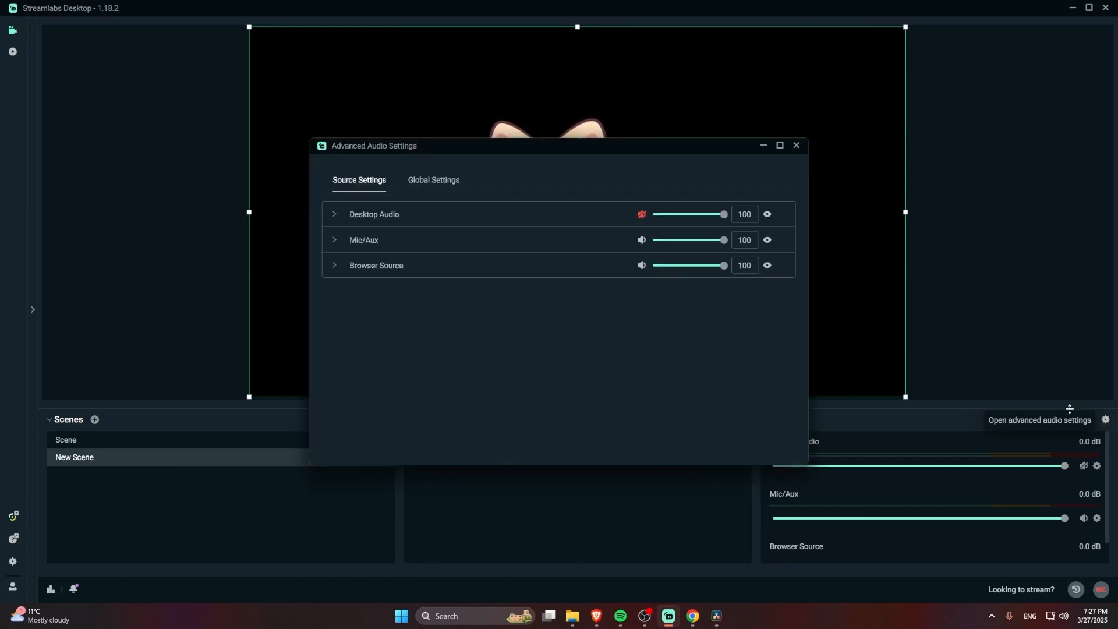
click(392, 266)
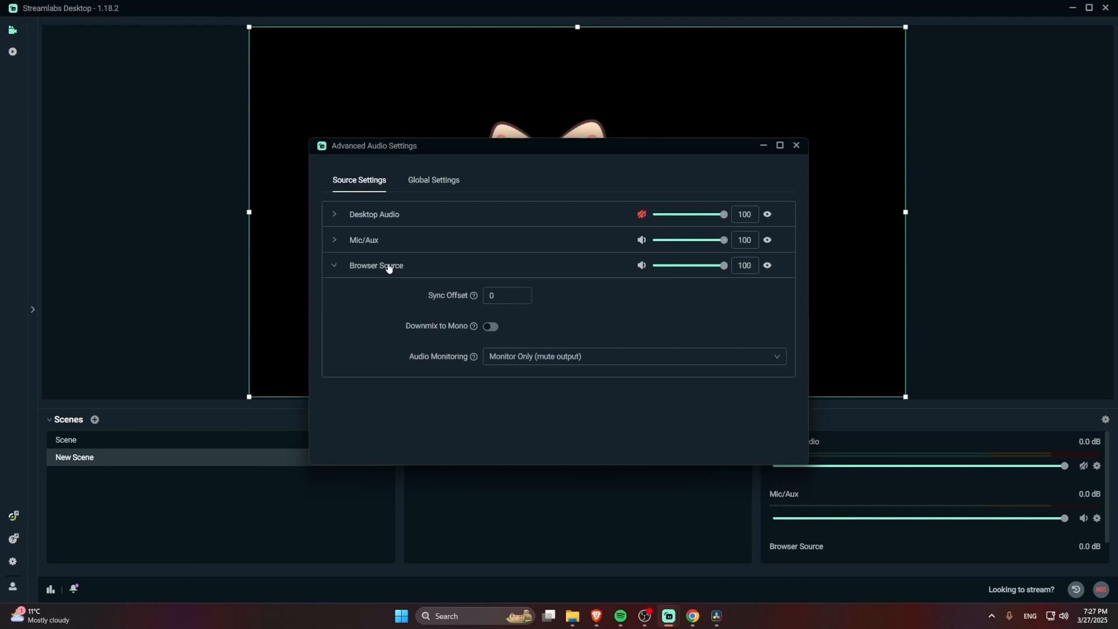
click(594, 362)
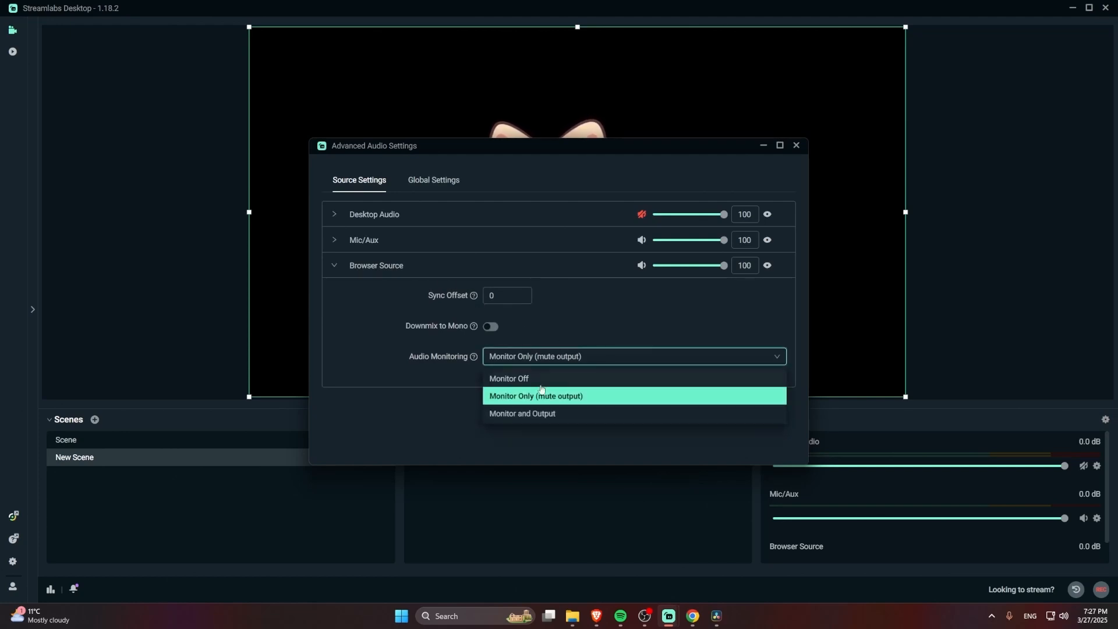
click(582, 415)
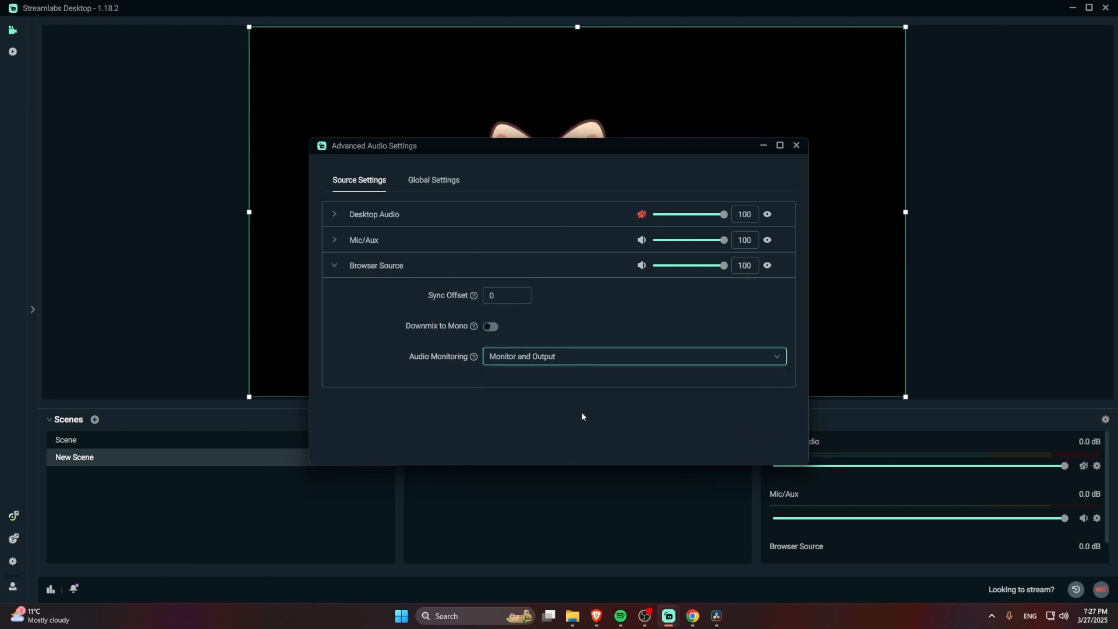
click(796, 146)
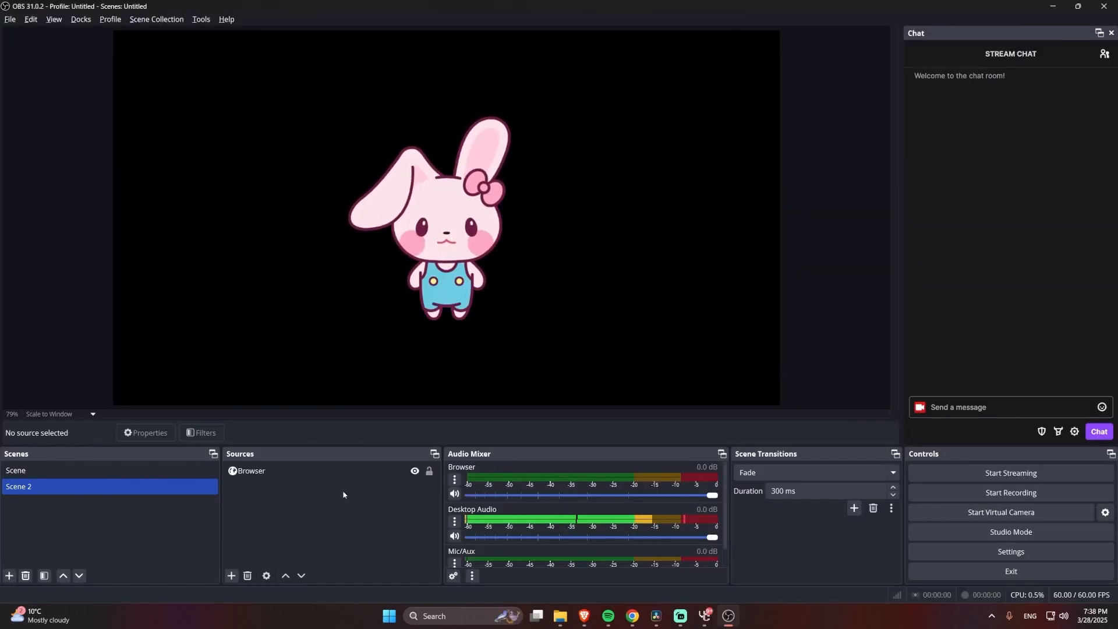
- Select the Browser source in Scene 2's Sources list
click(351, 473)
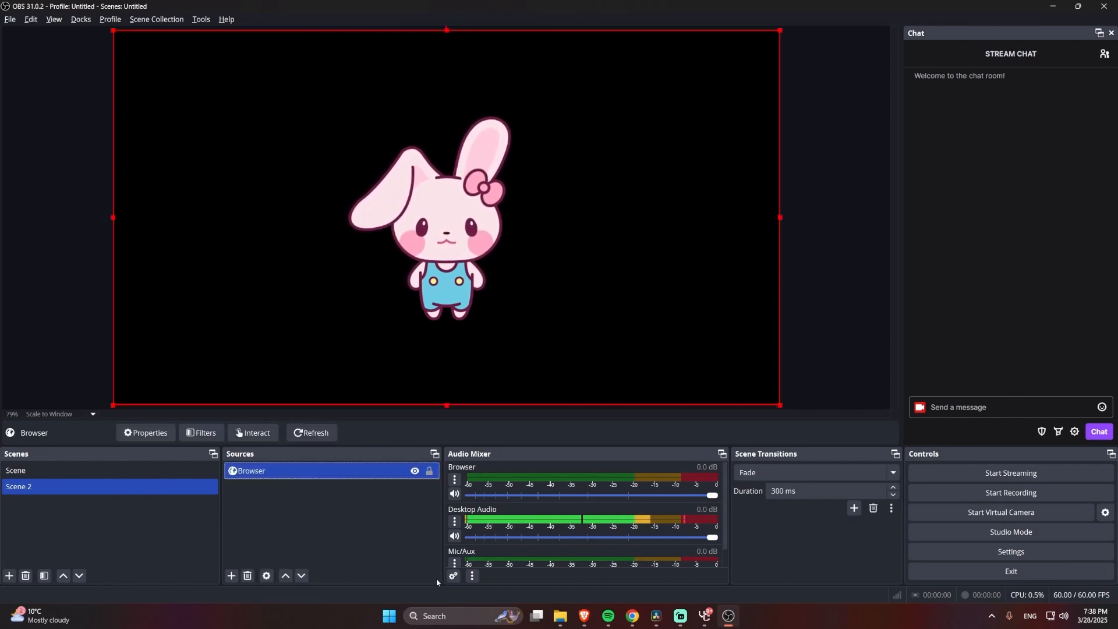
click(453, 576)
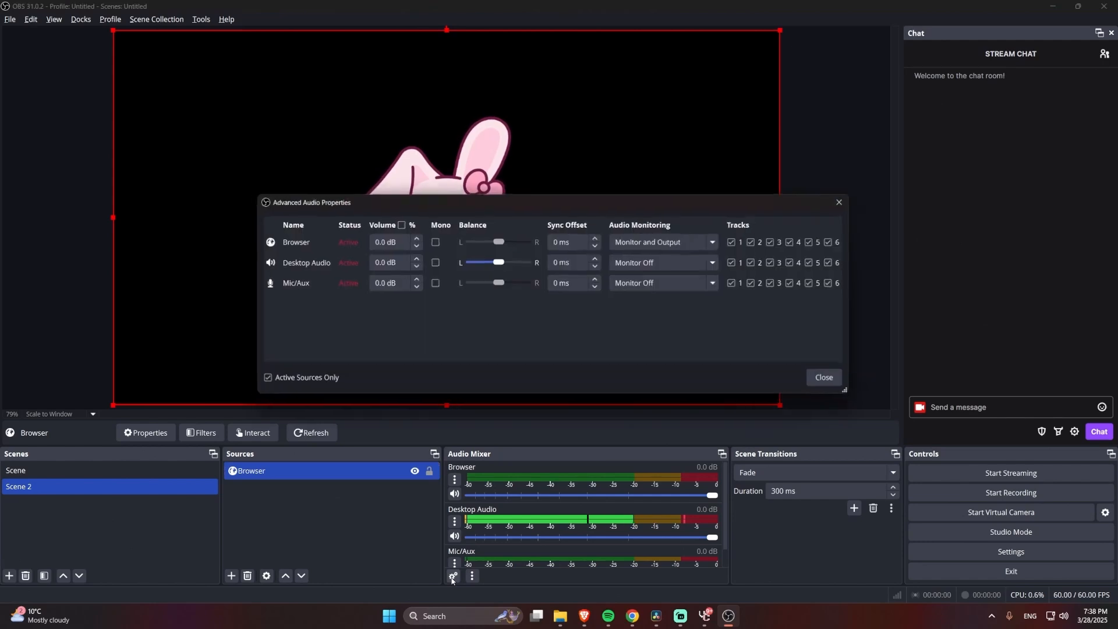
click(671, 241)
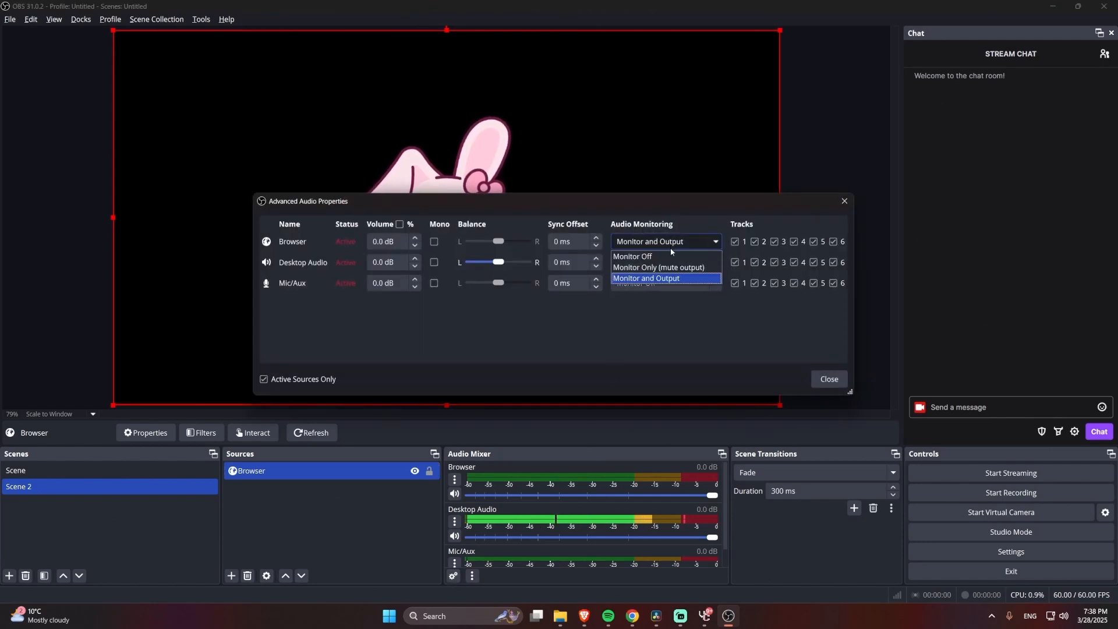
click(672, 245)
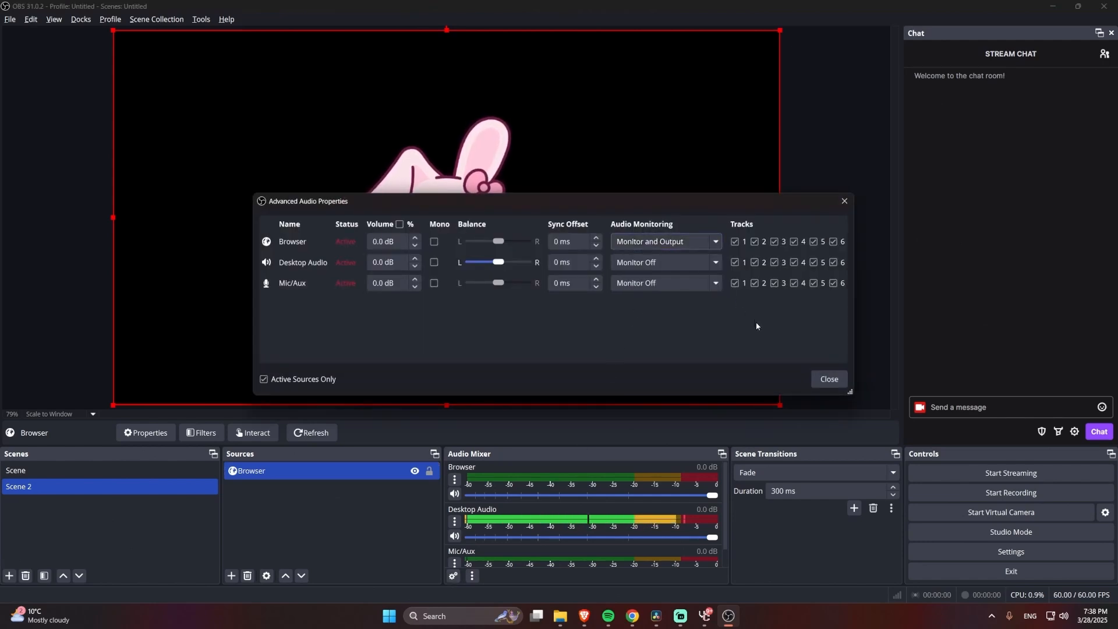
click(822, 377)
click(966, 409)
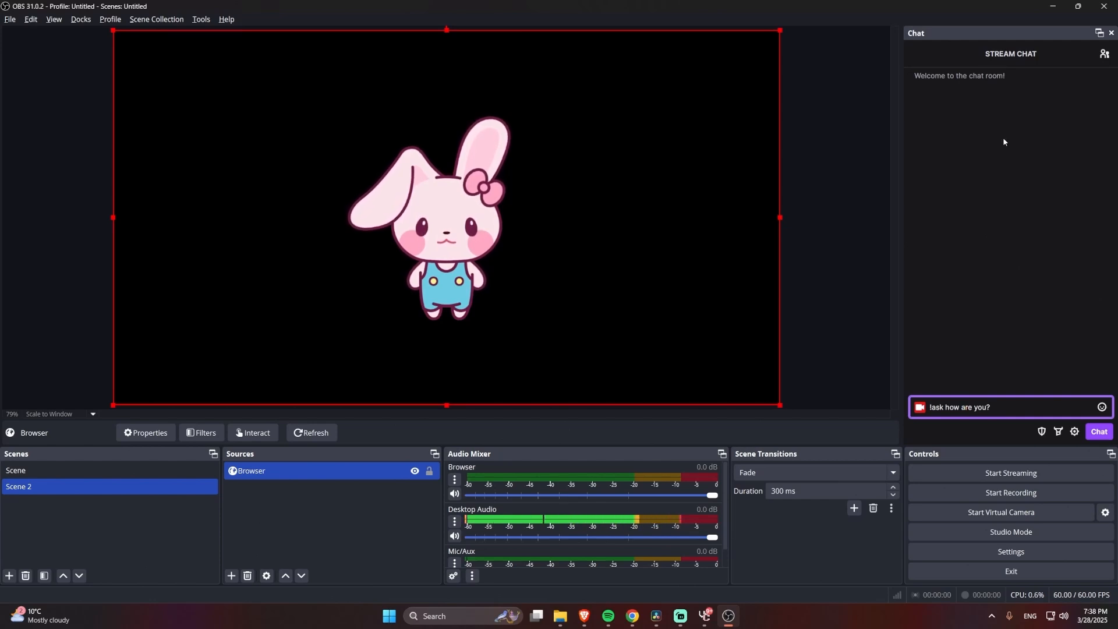
- Send '!ask how are you?' in stream chat to get the companion's reply
key(Return)
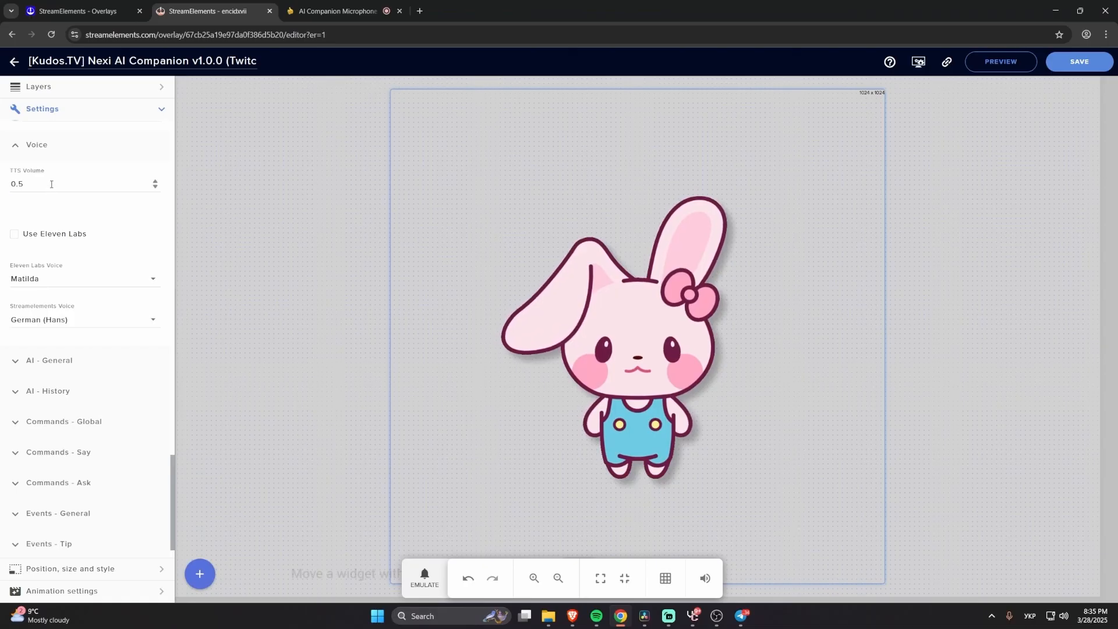
- Set the TTS Volume to 1 and switch the voice over to Eleven Labs
double_click(51, 184)
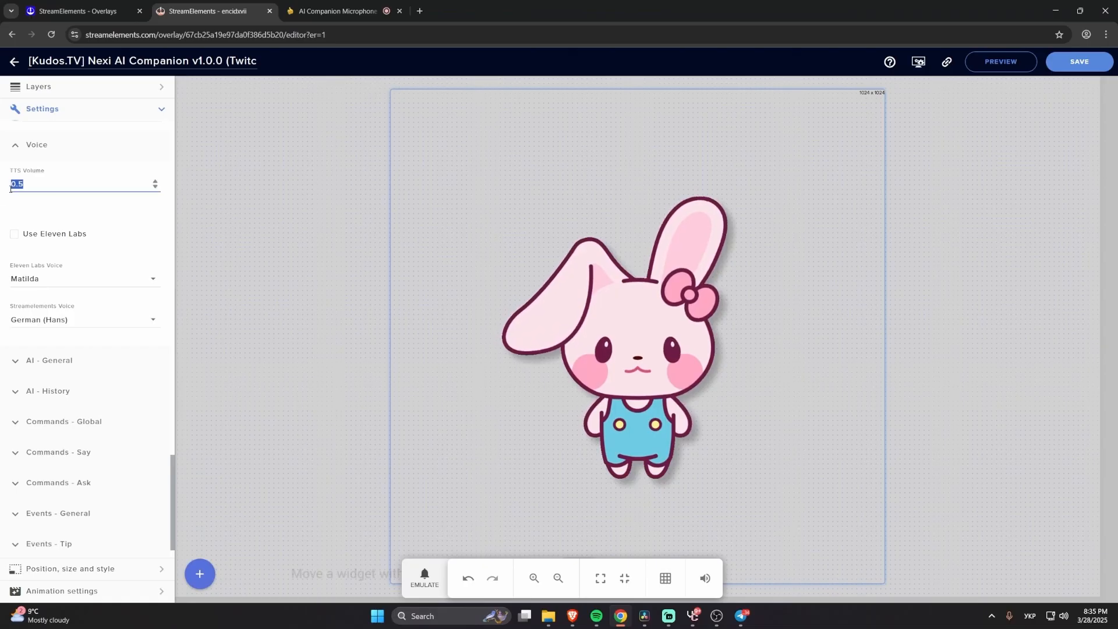
text(1)
click(49, 233)
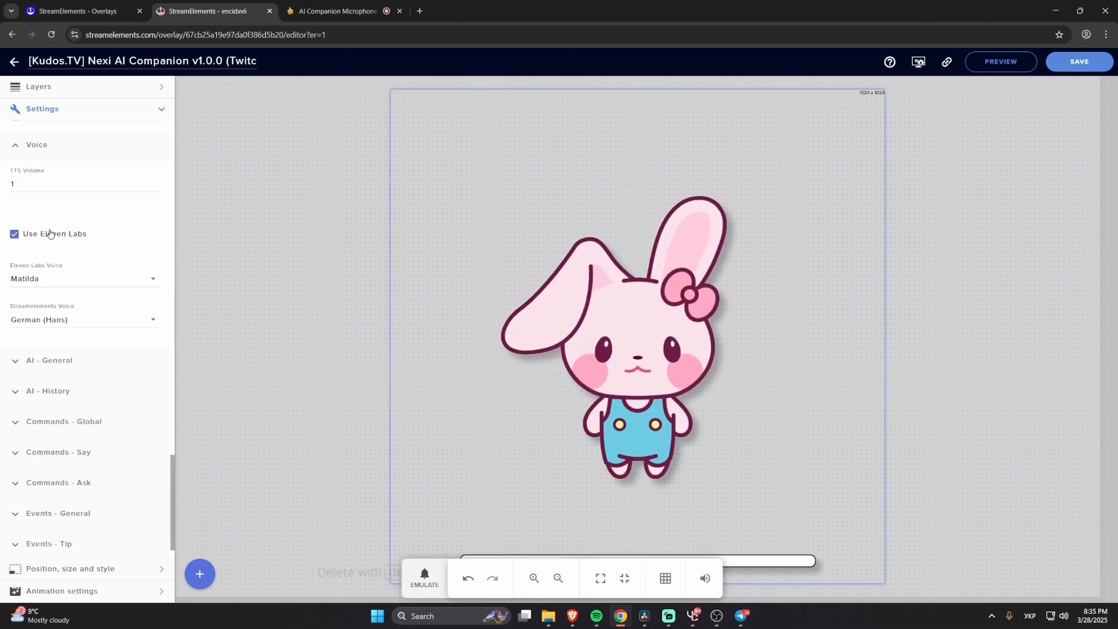
scroll(123, 226, up, 10)
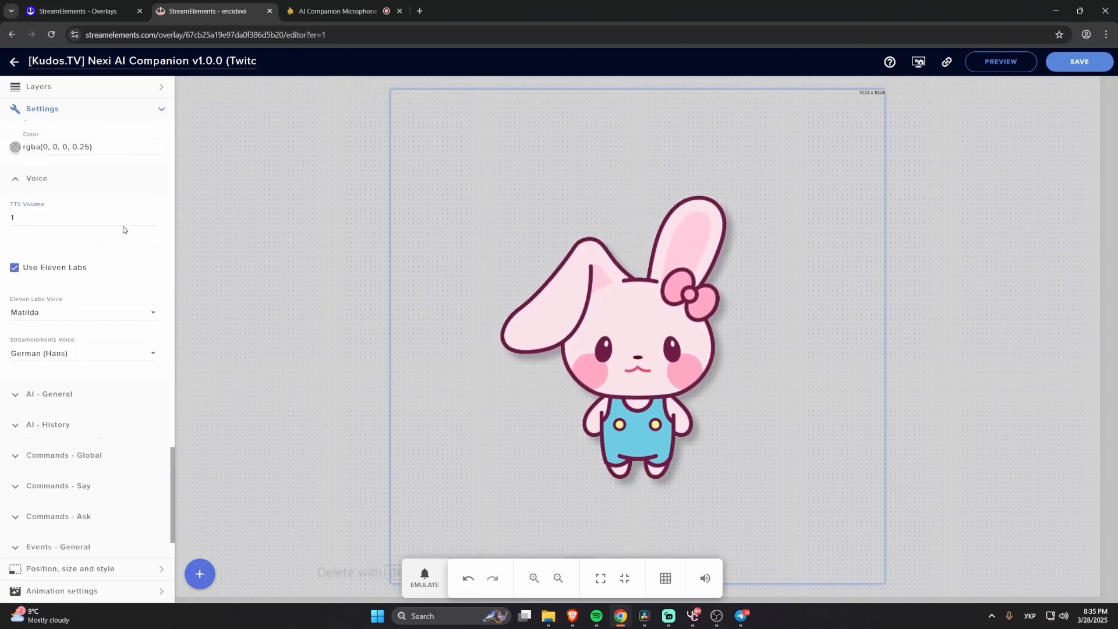
scroll(122, 226, up, 3)
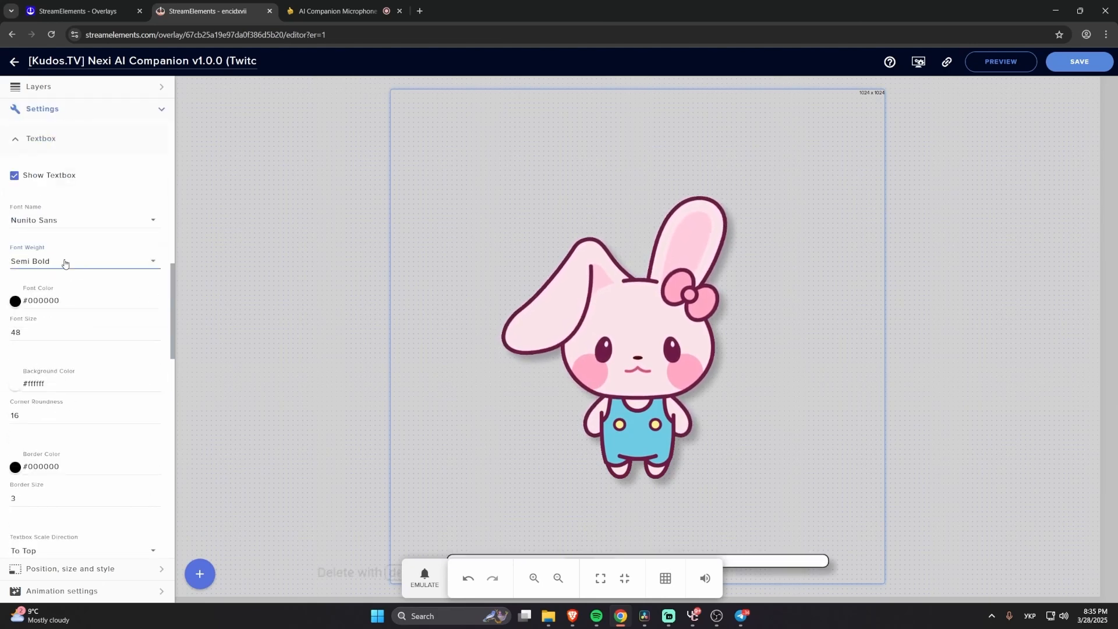
scroll(62, 291, down, 5)
- Set the Animation X and Y Multipliers to 15
click(43, 306)
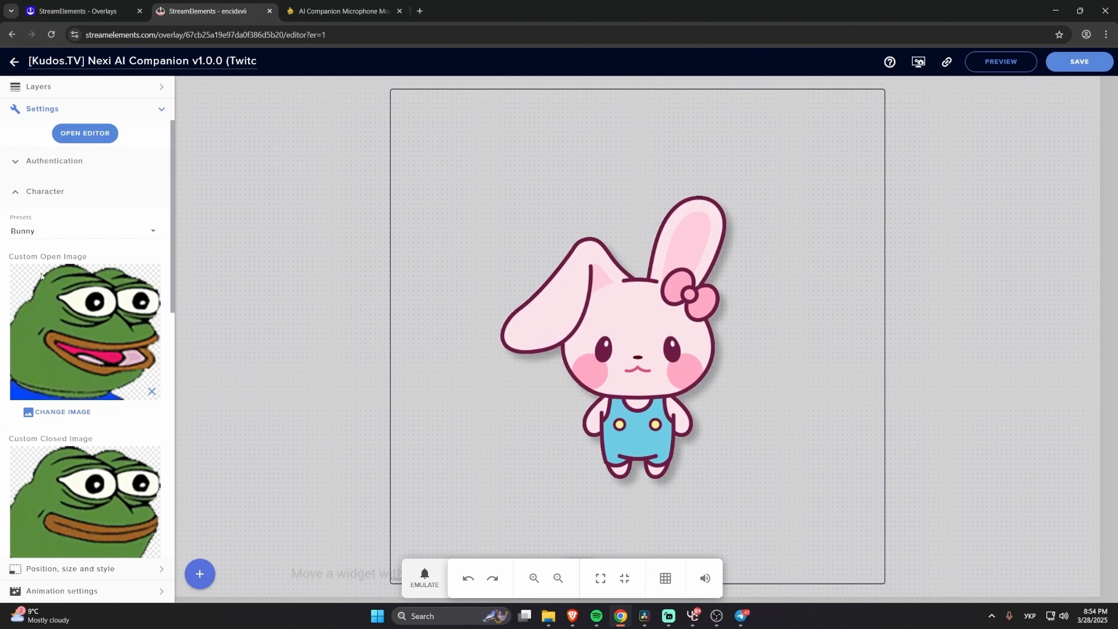
scroll(54, 338, down, 5)
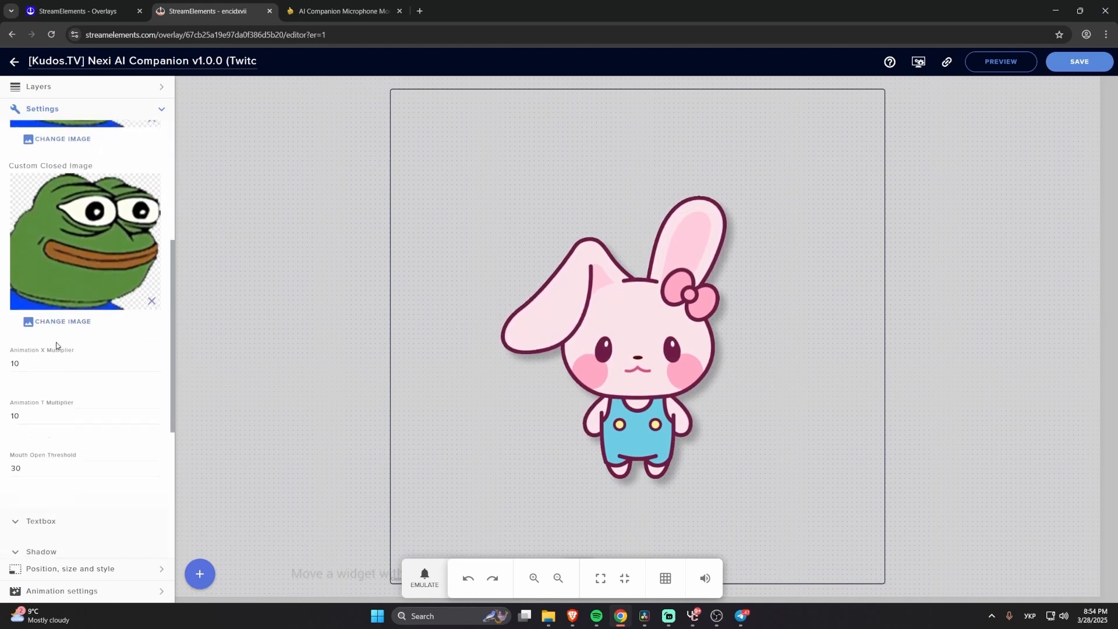
scroll(52, 326, down, 1)
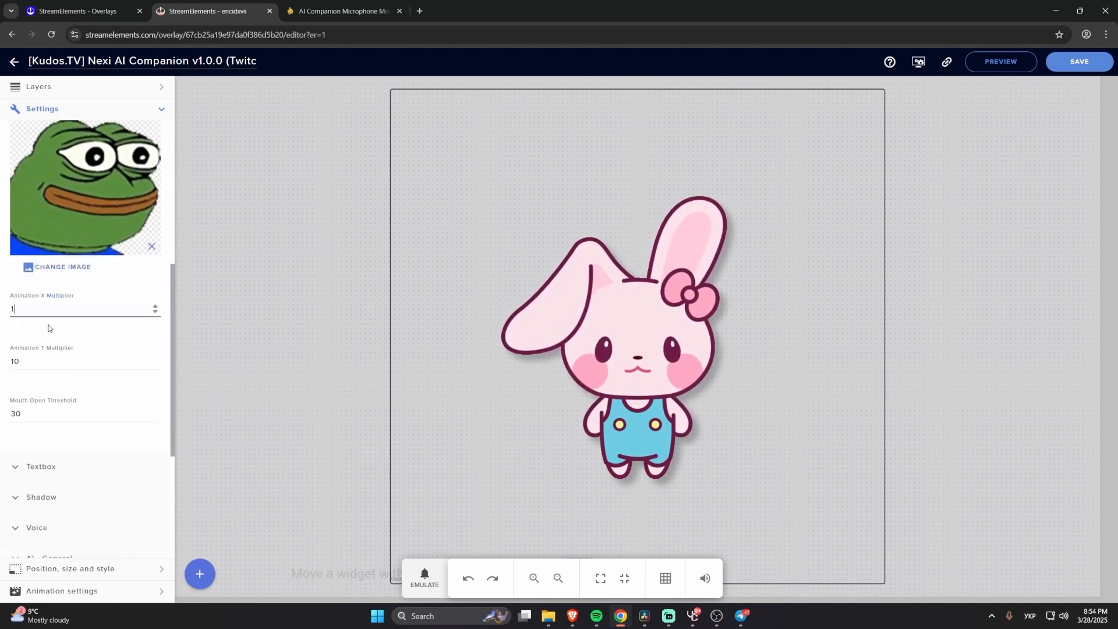
key(Tab)
text(1)
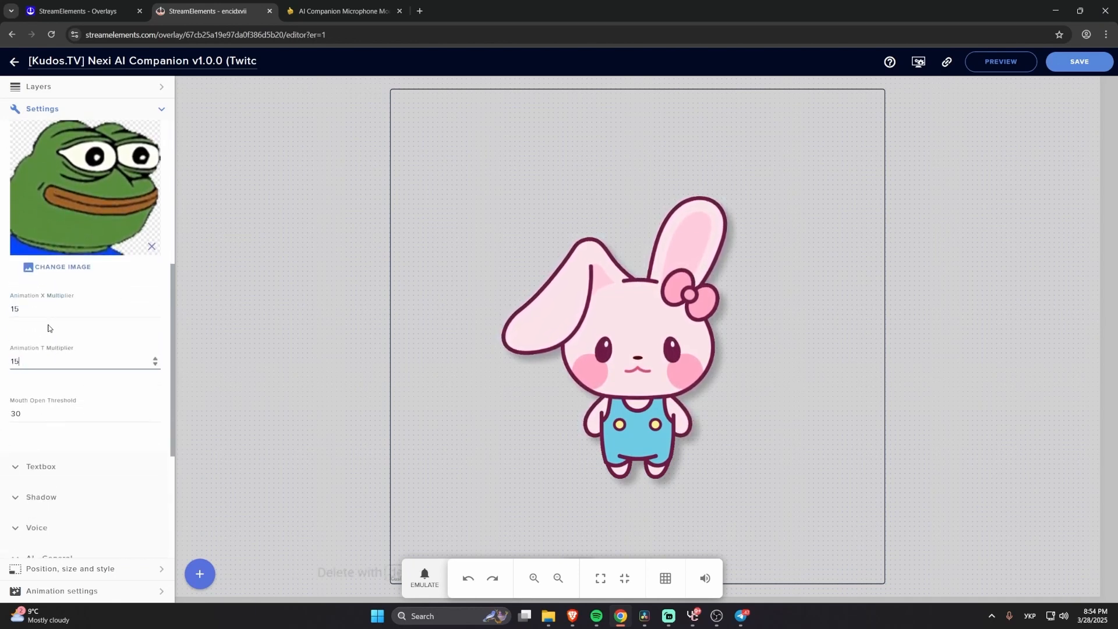
key(Tab)
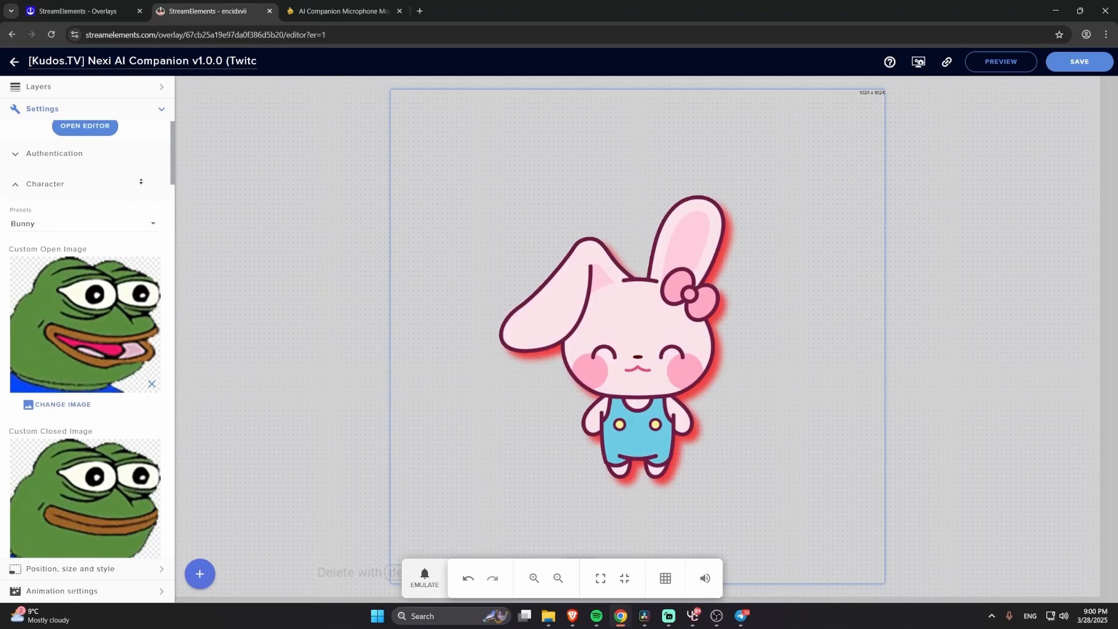
- Scroll past the Textbox, Shadow, Voice and AI sections to the Commands - Ask options
scroll(87, 291, down, 5)
scroll(158, 204, down, 6)
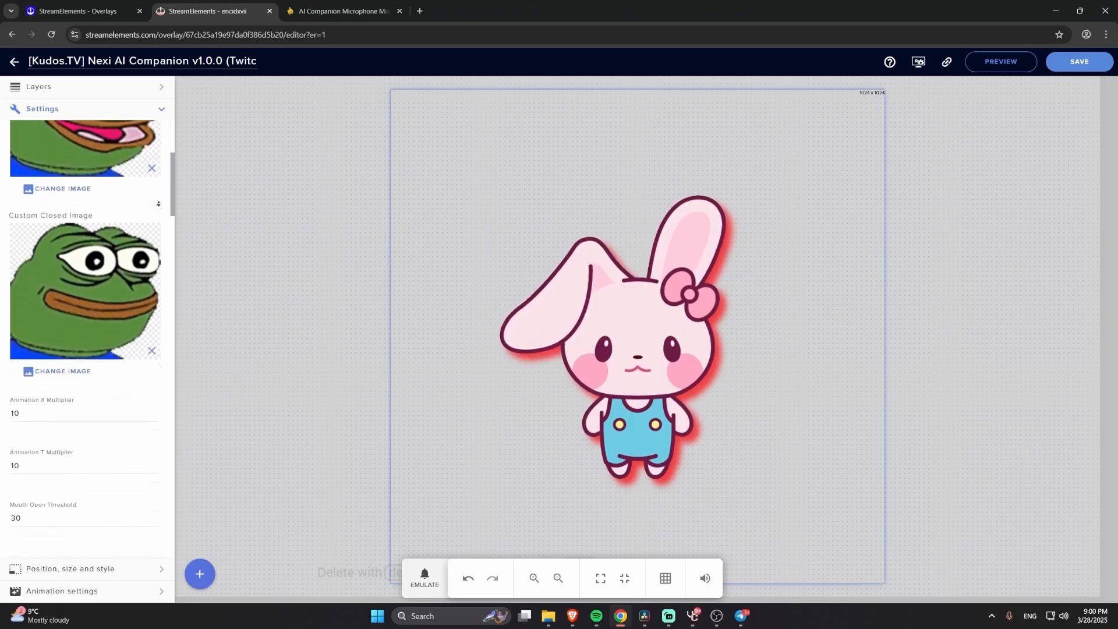
scroll(158, 204, down, 6)
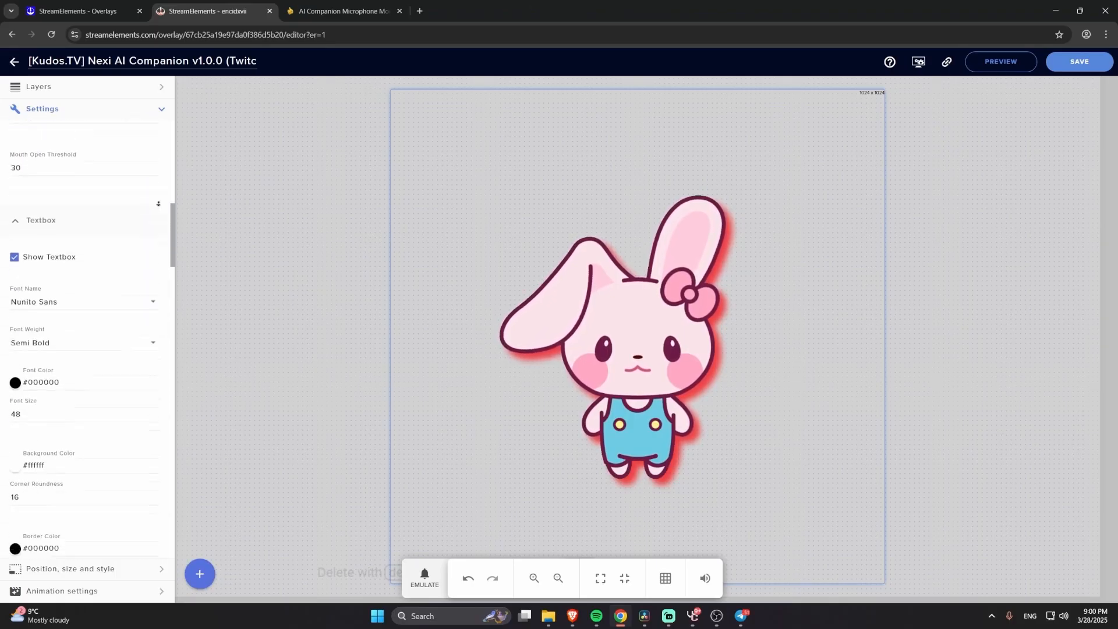
scroll(158, 203, down, 6)
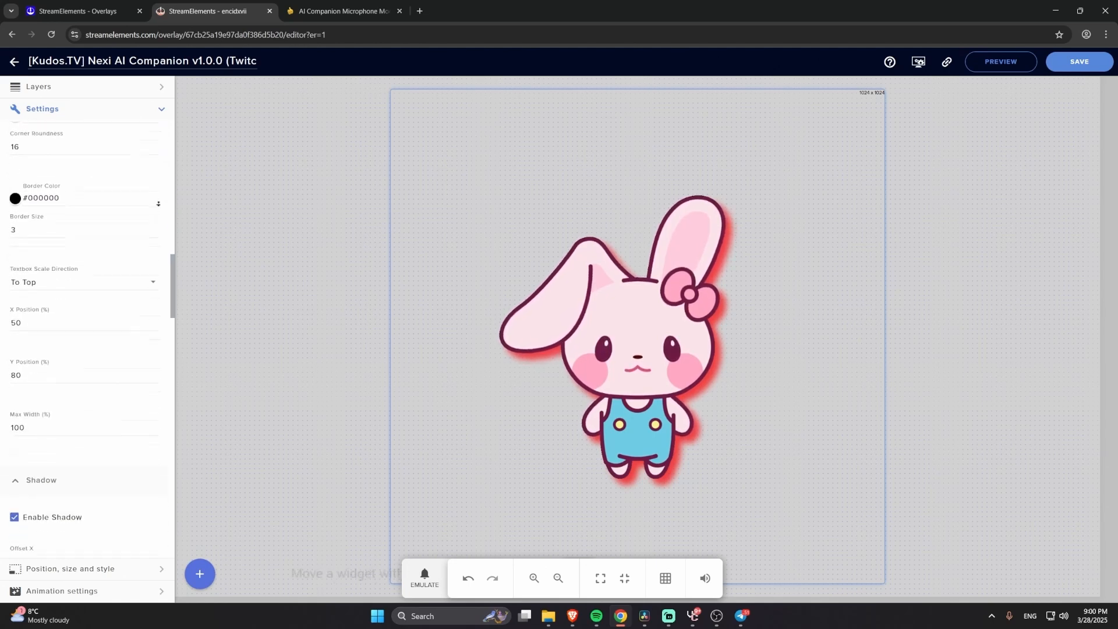
scroll(158, 204, down, 6)
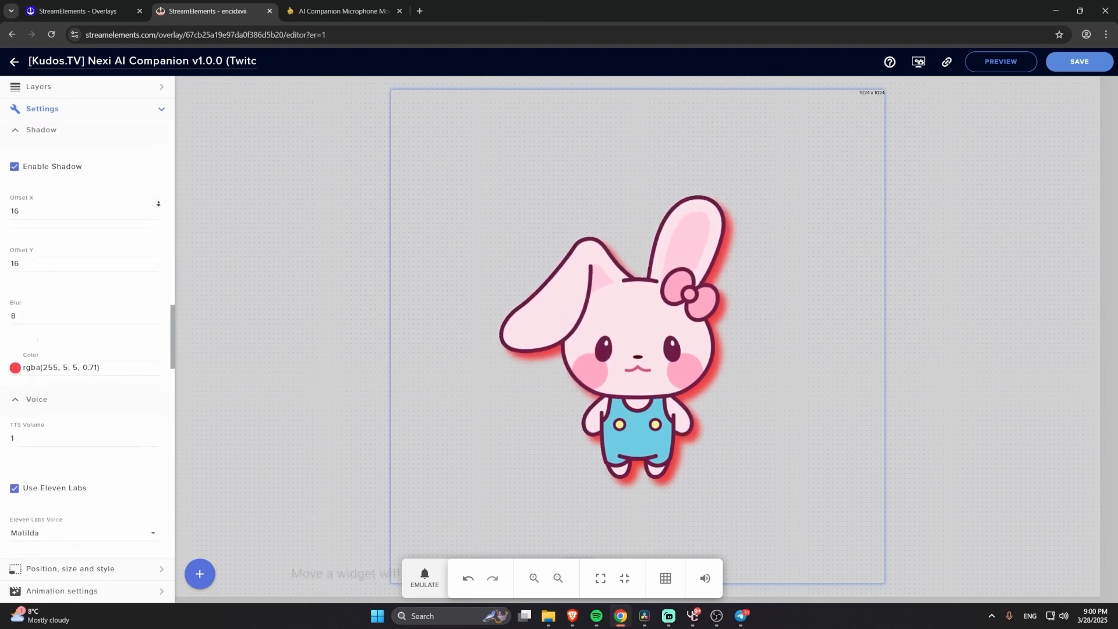
scroll(158, 203, down, 6)
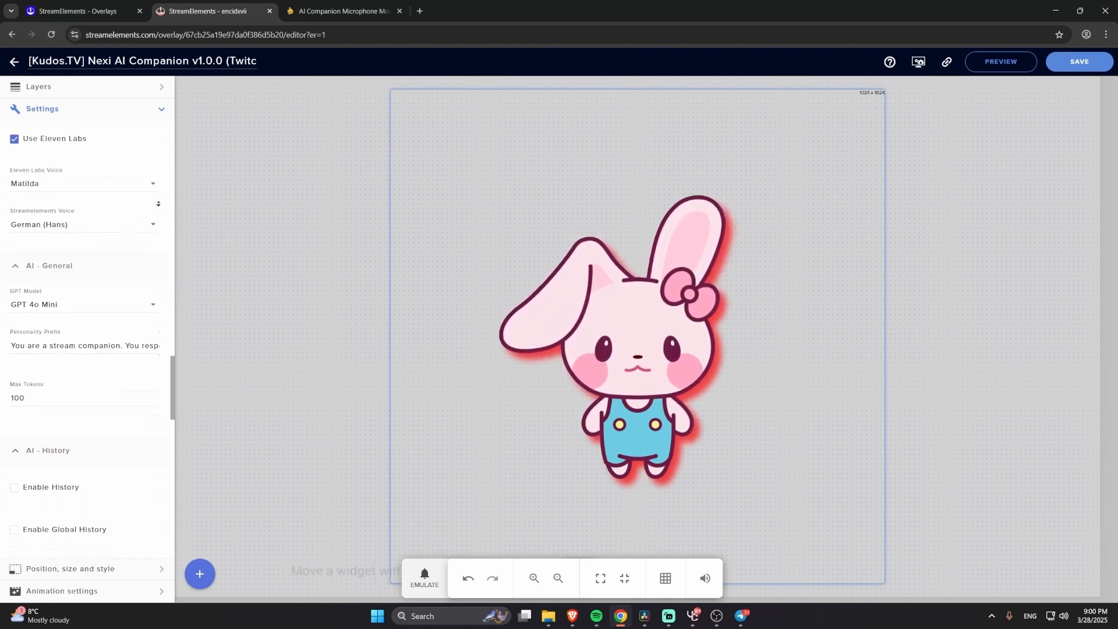
scroll(158, 203, down, 6)
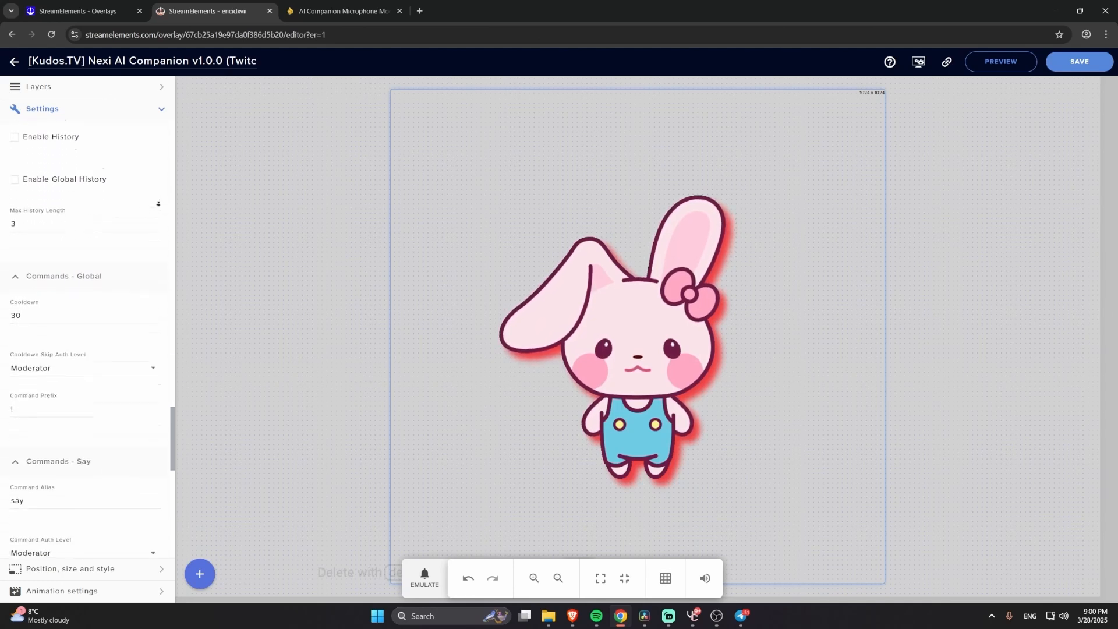
scroll(158, 204, down, 3)
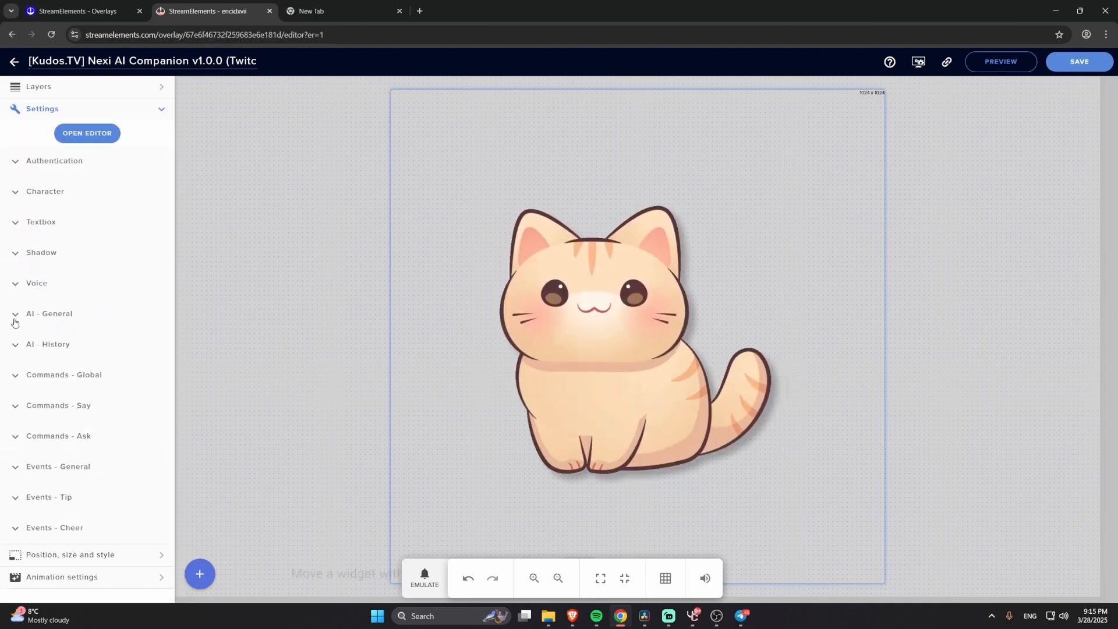
- Expand AI - General and select all text in the Personality Prefix field
click(14, 319)
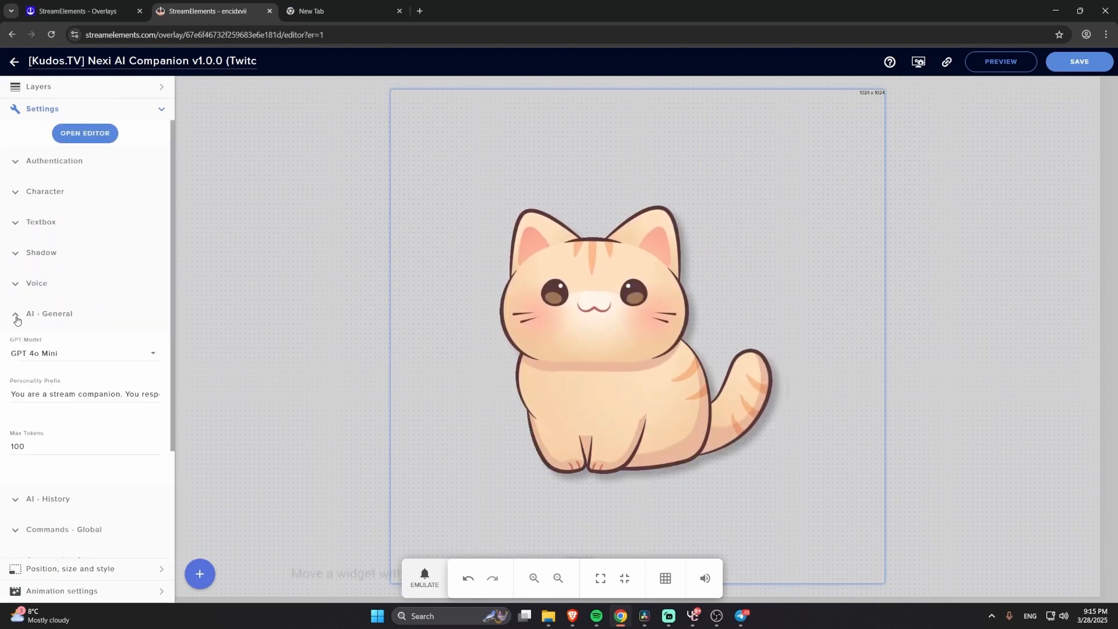
click(84, 393)
triple_click(84, 394)
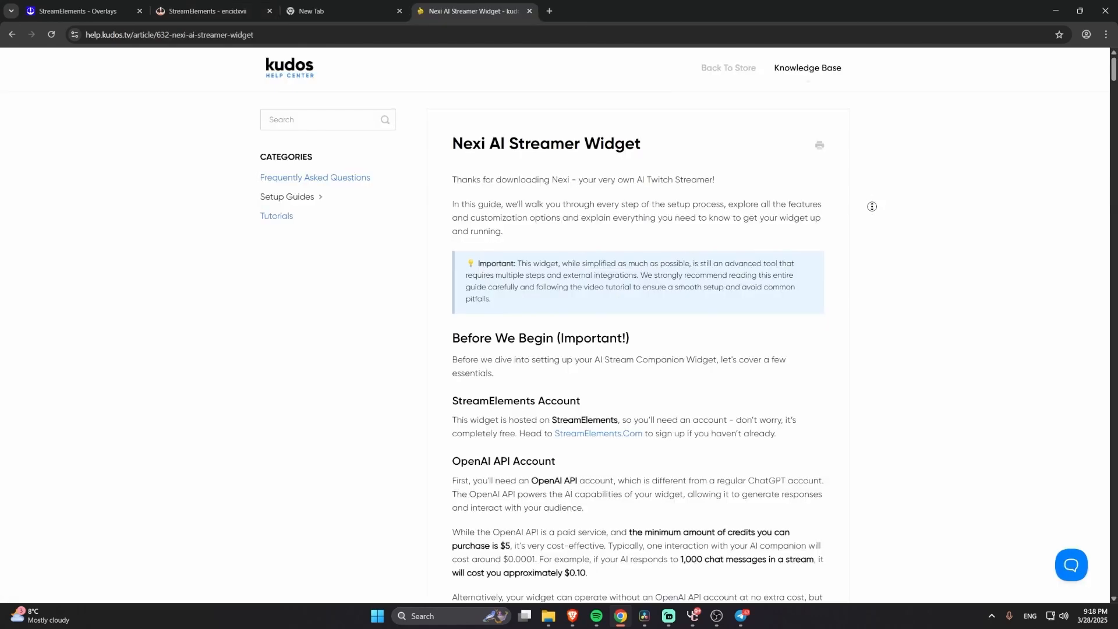
- Scroll the Nexi AI Streamer Widget guide down to its AI Model Settings section
scroll(871, 240, down, 3)
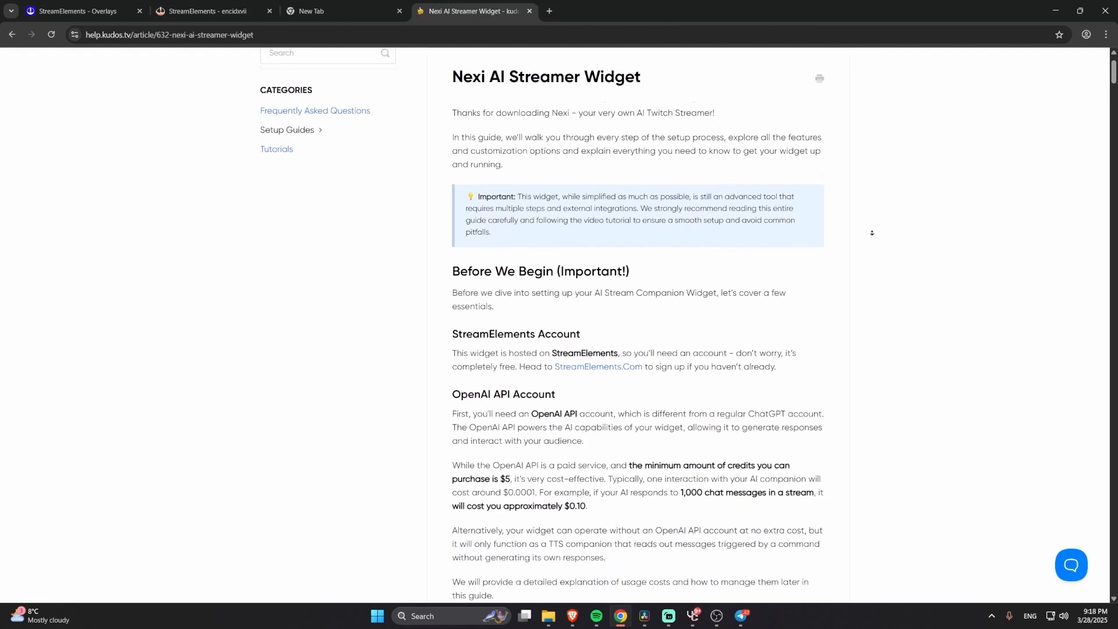
scroll(871, 240, down, 18)
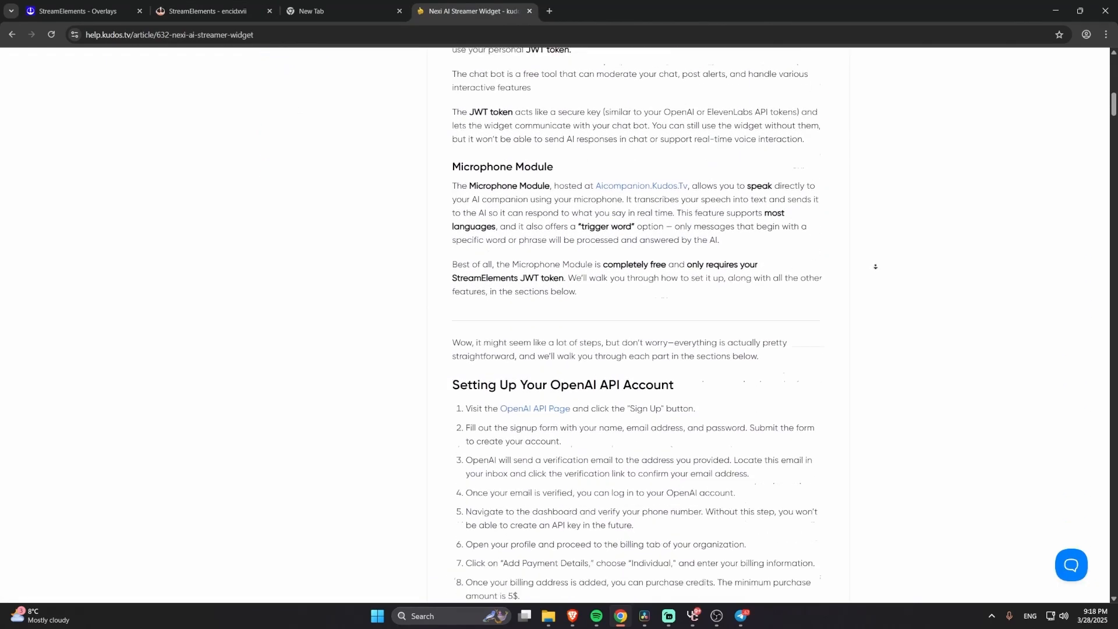
scroll(875, 267, down, 18)
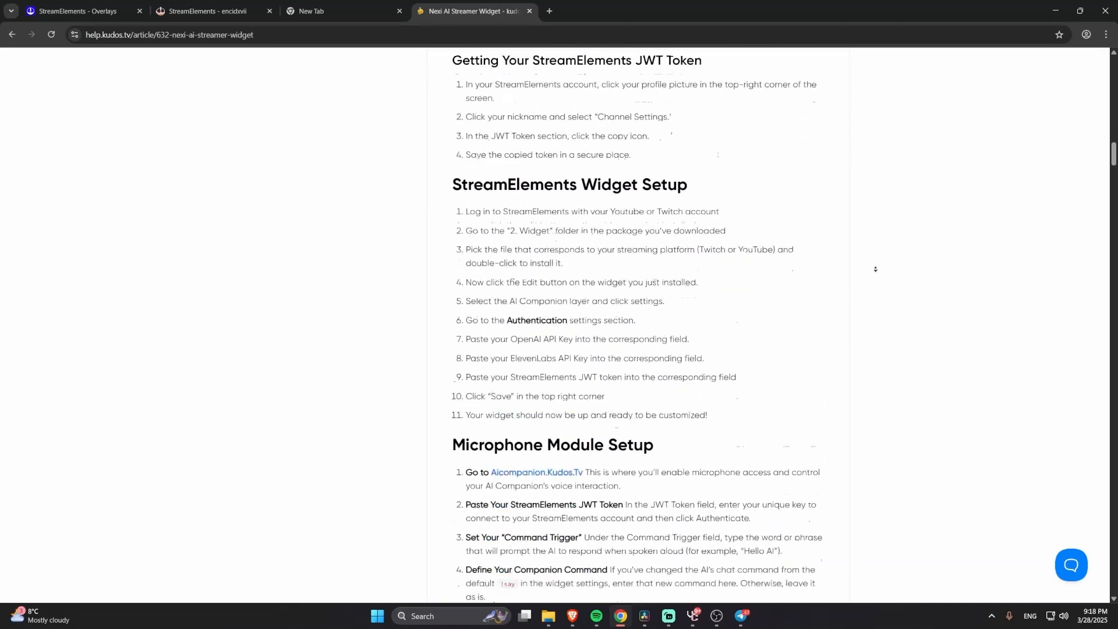
scroll(876, 271, down, 18)
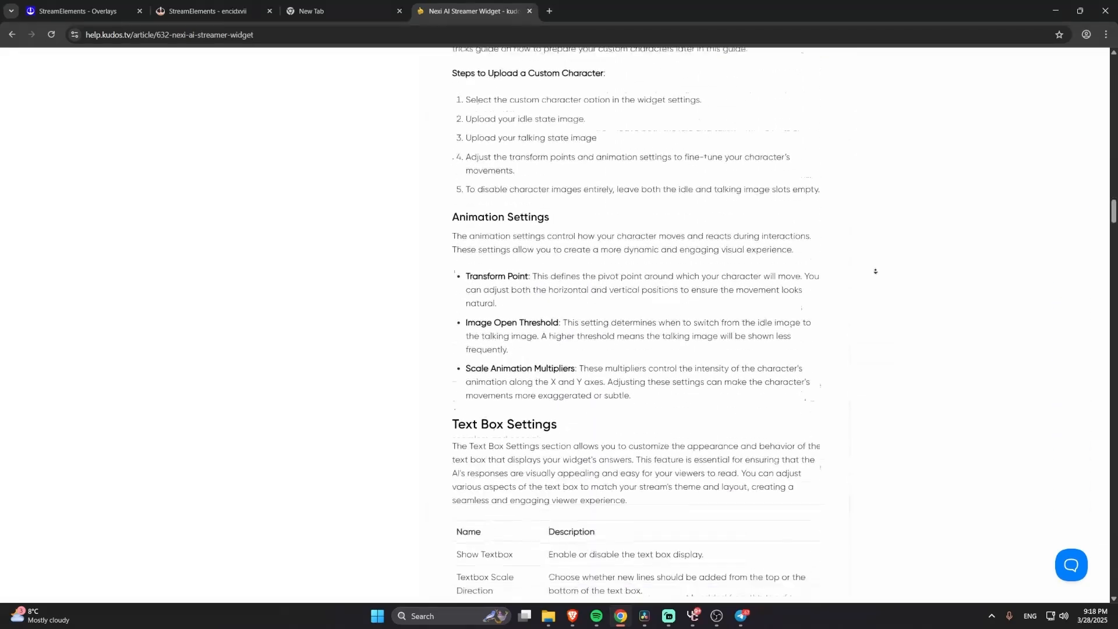
scroll(875, 270, down, 13)
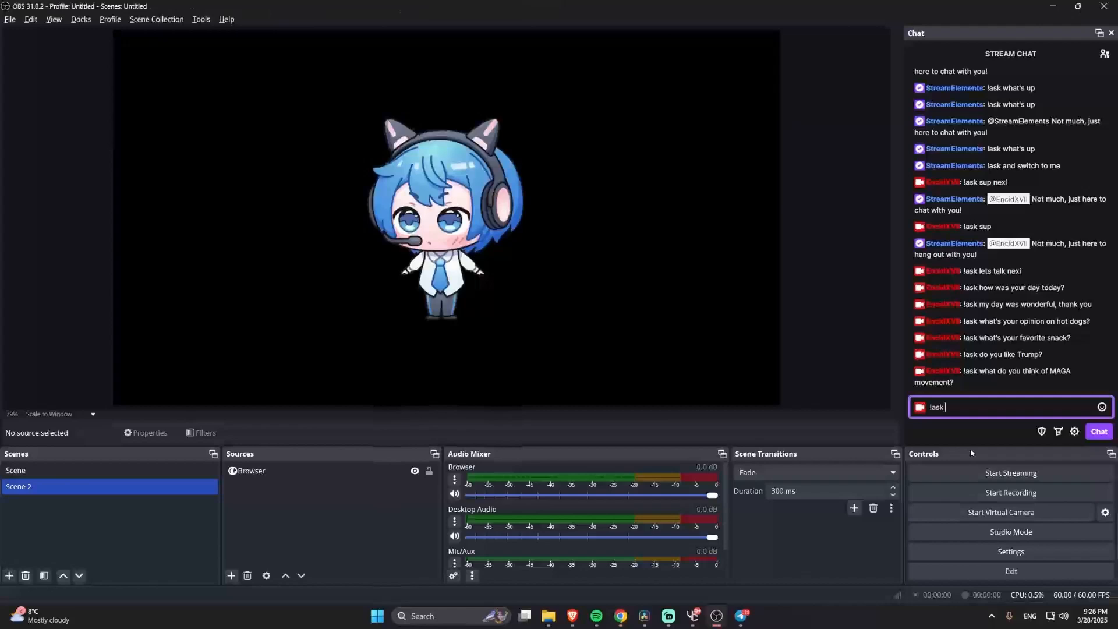
- Ask the companion 'biden vs trump?' and 'what do you think of streaming and twitch?' in chat
text(biden )
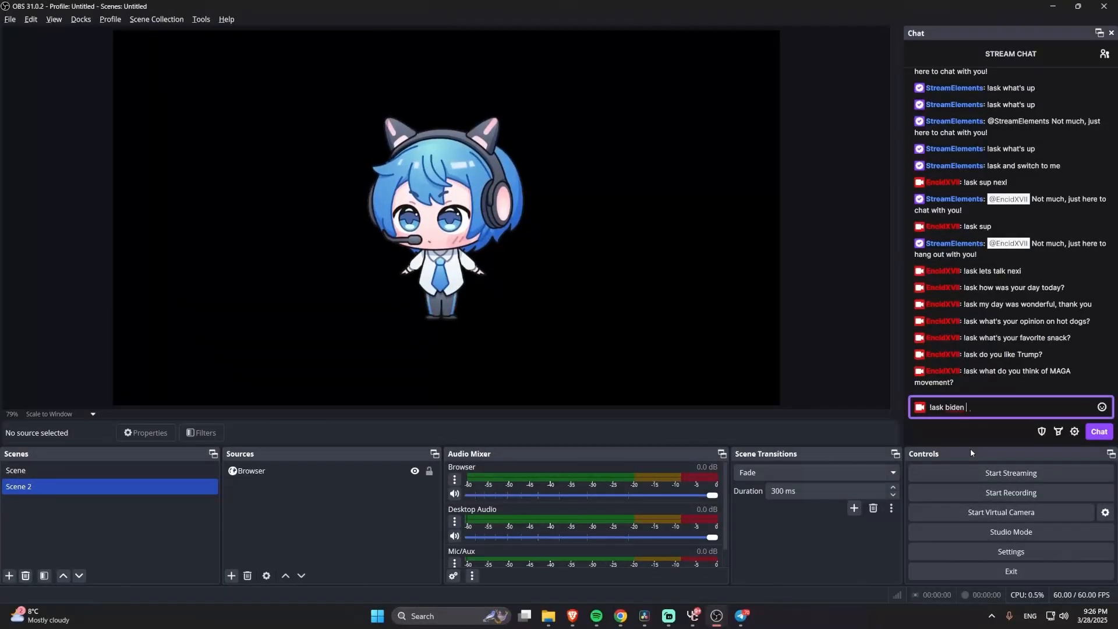
text(vs trump?)
key(Return)
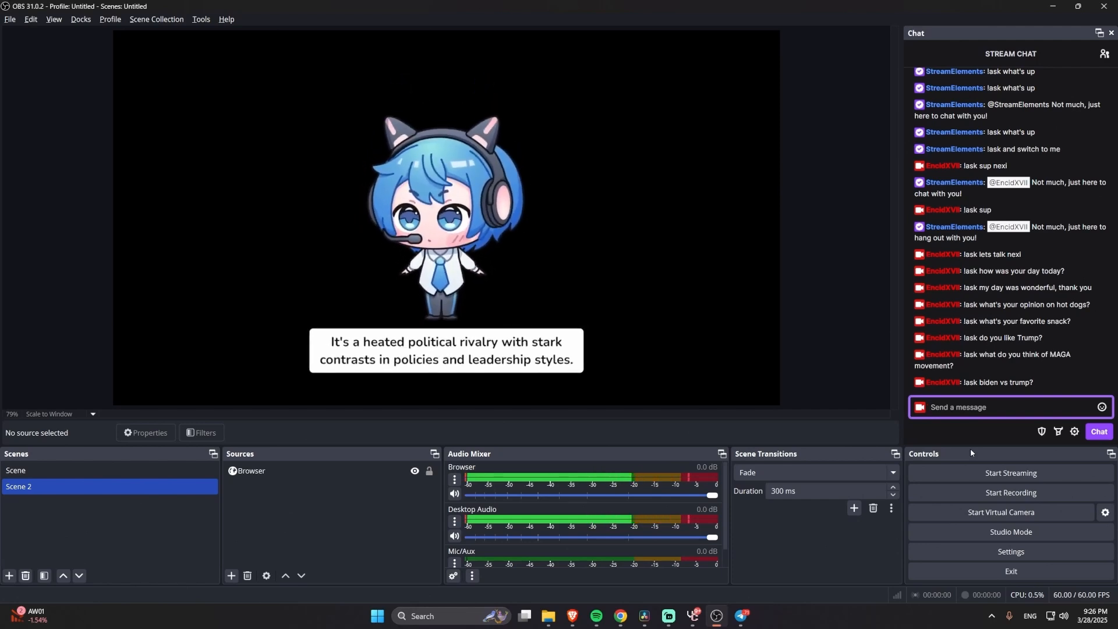
text(!ask)
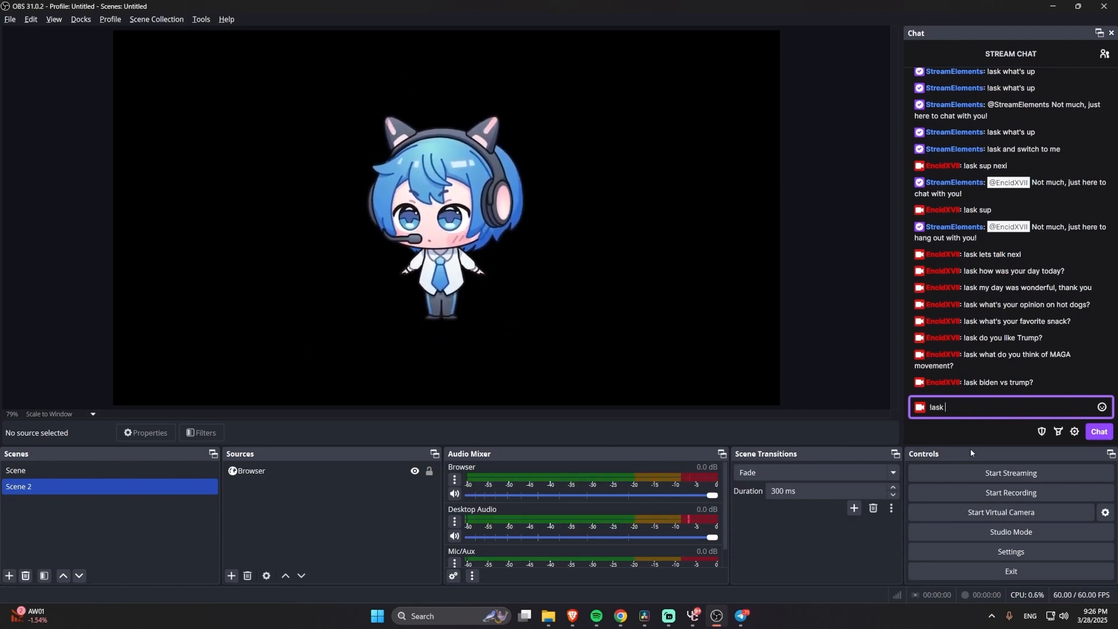
text( what do you think of streaming and twitch?)
key(Return)
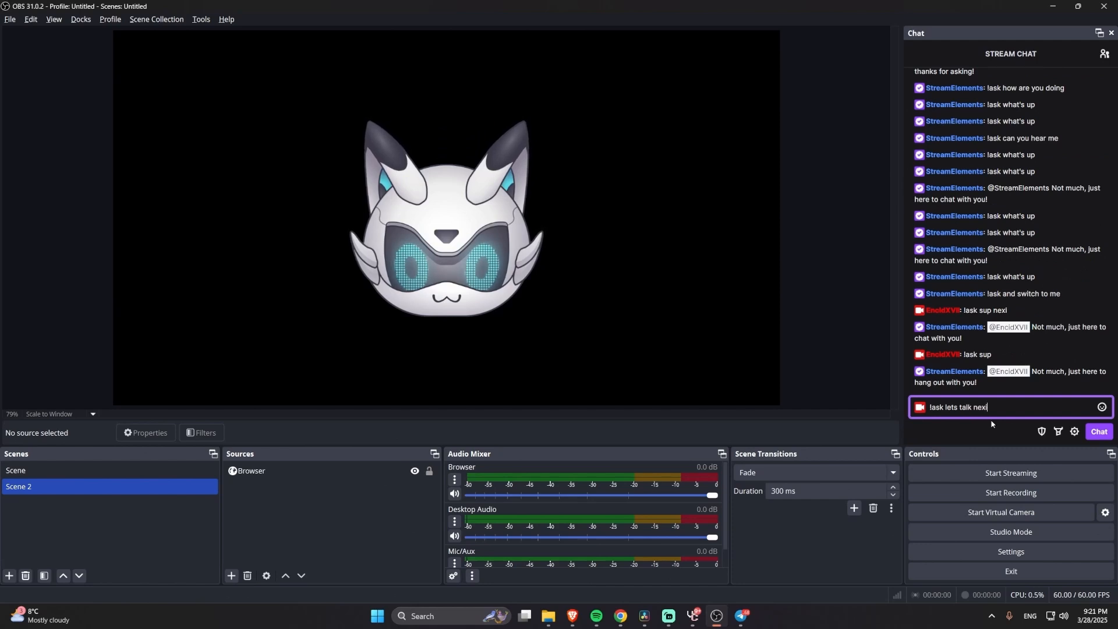
- Send '!ask lets talk nexi' and '!ask how was your day today?' to the robot companion
key(Return)
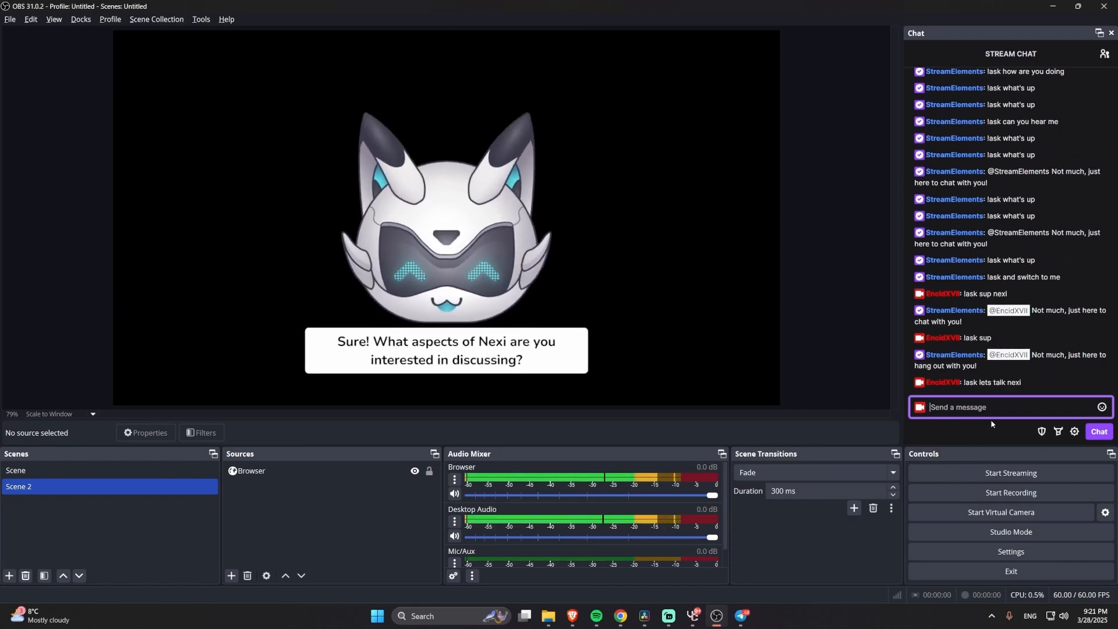
text(!a)
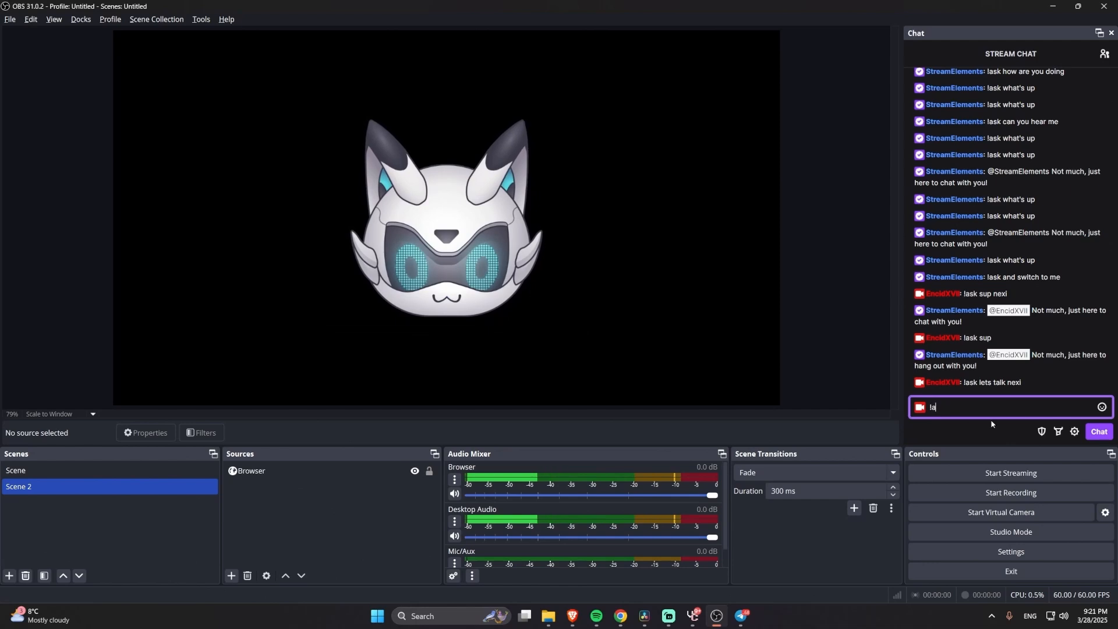
text(sk how was your day today?)
key(Return)
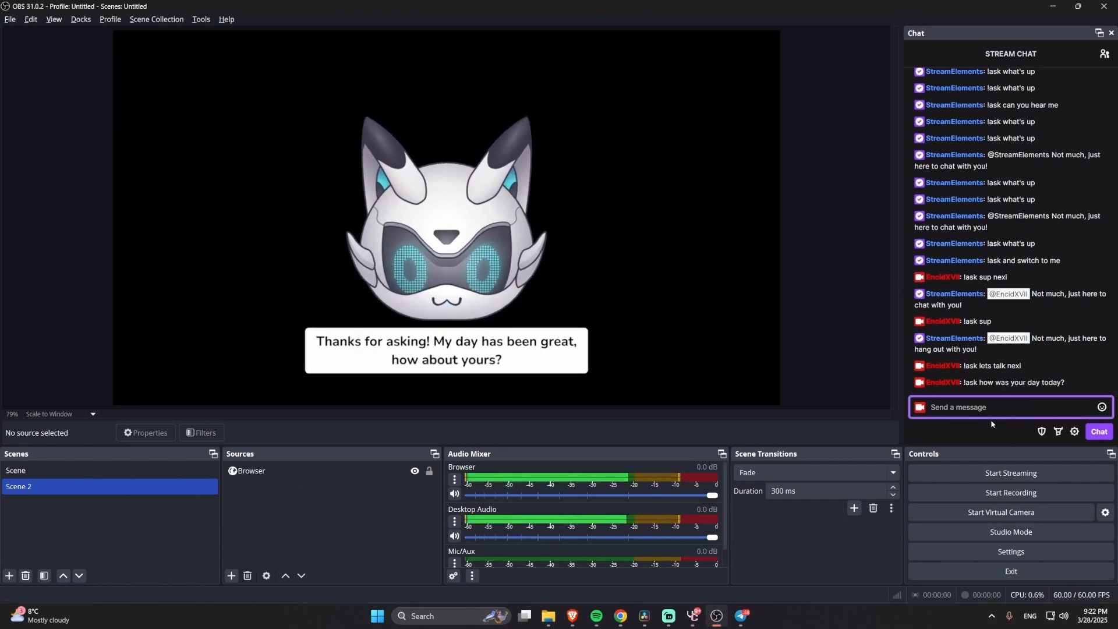
text(!)
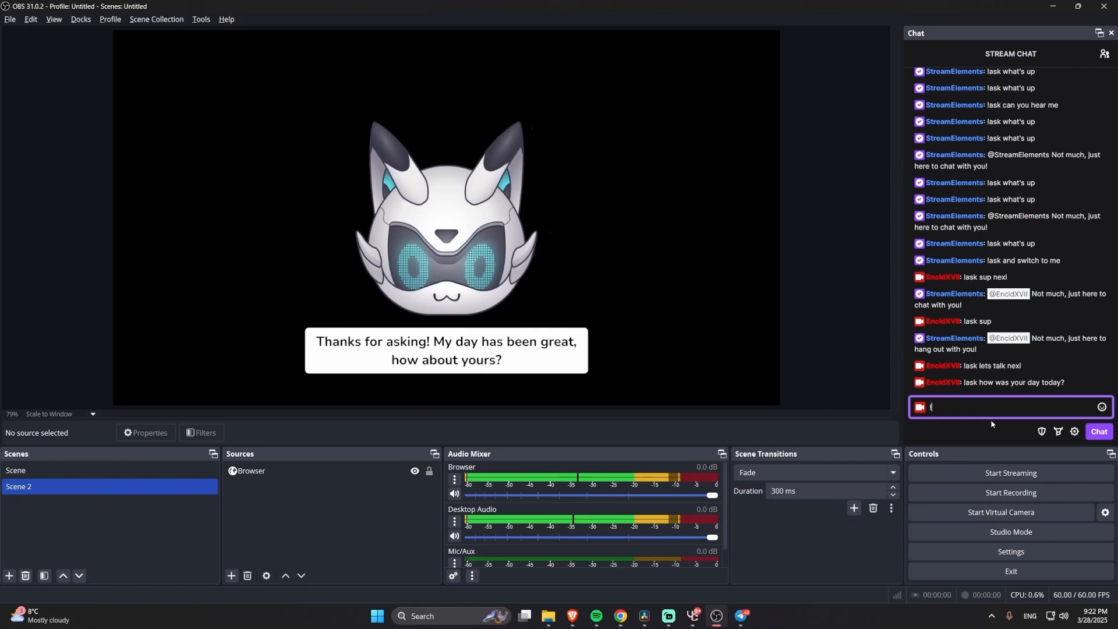
text(ask my d)
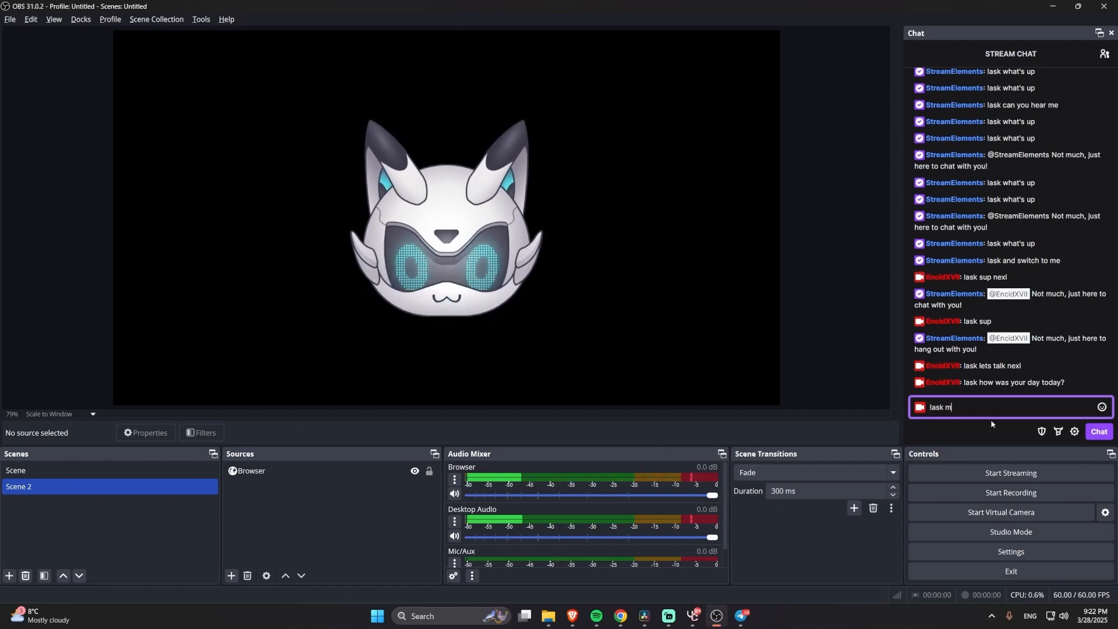